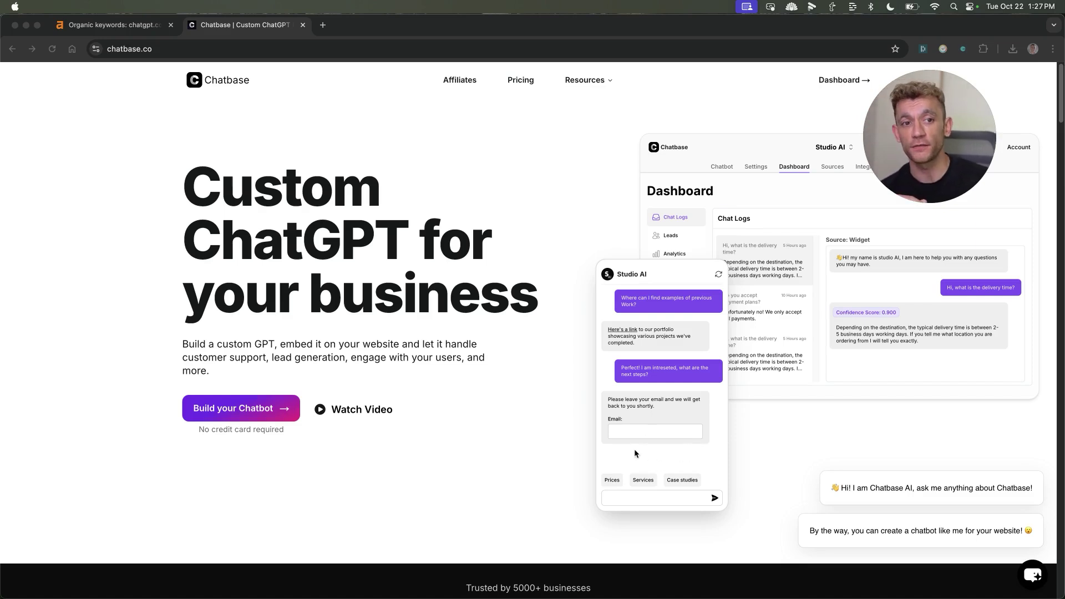
# Step: Scroll through the page, then go to the account's Chatbase chatbot dashboard
pyautogui.scroll(-4, 577, 455)
pyautogui.scroll(4, 542, 452)
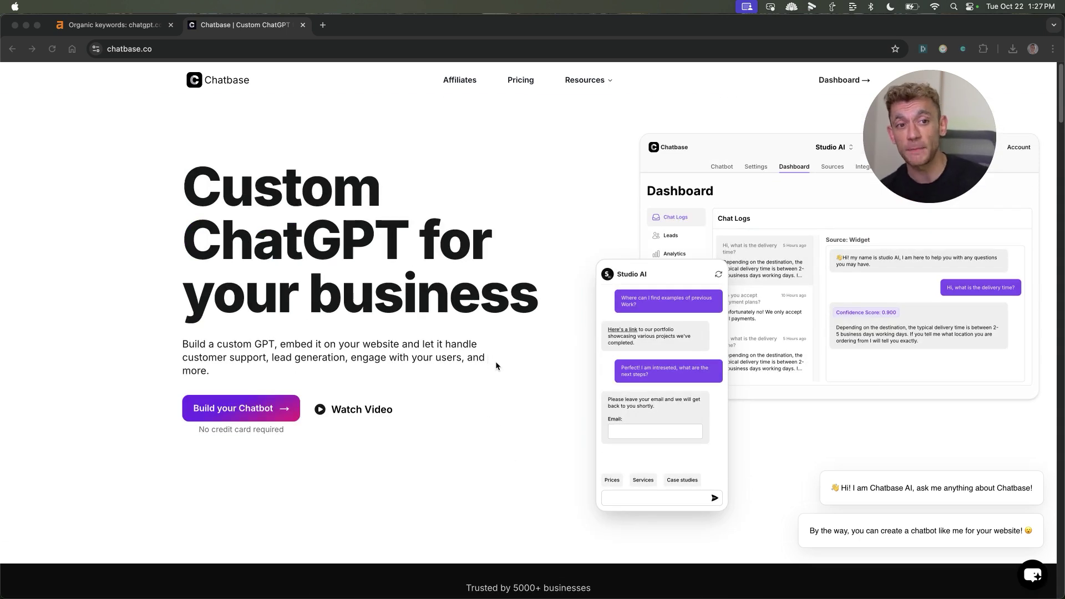
pyautogui.scroll(-1, 501, 372)
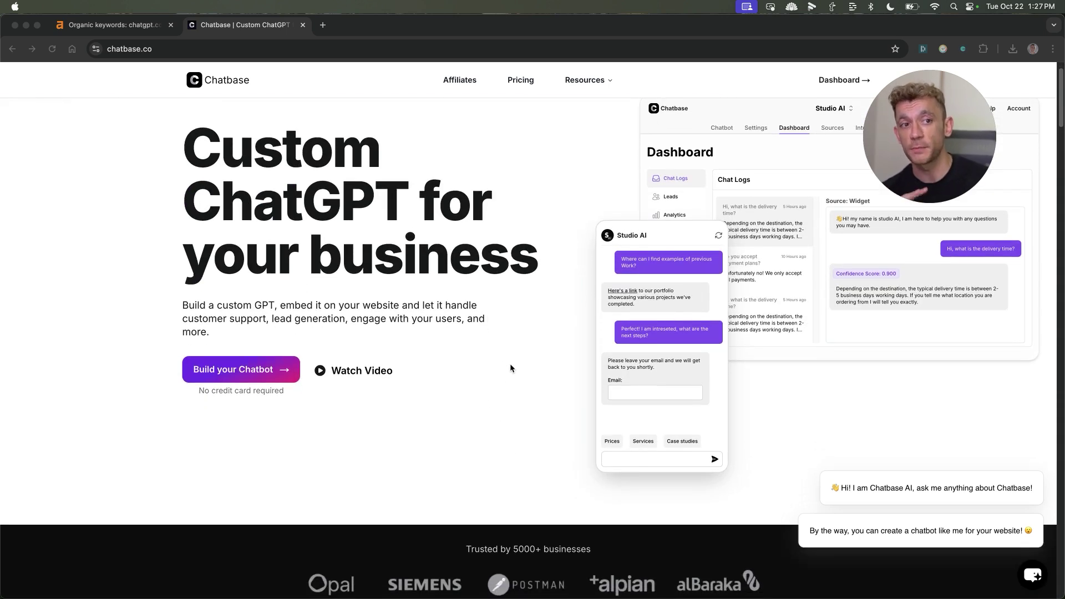
pyautogui.scroll(-1, 510, 366)
pyautogui.scroll(-1, 517, 368)
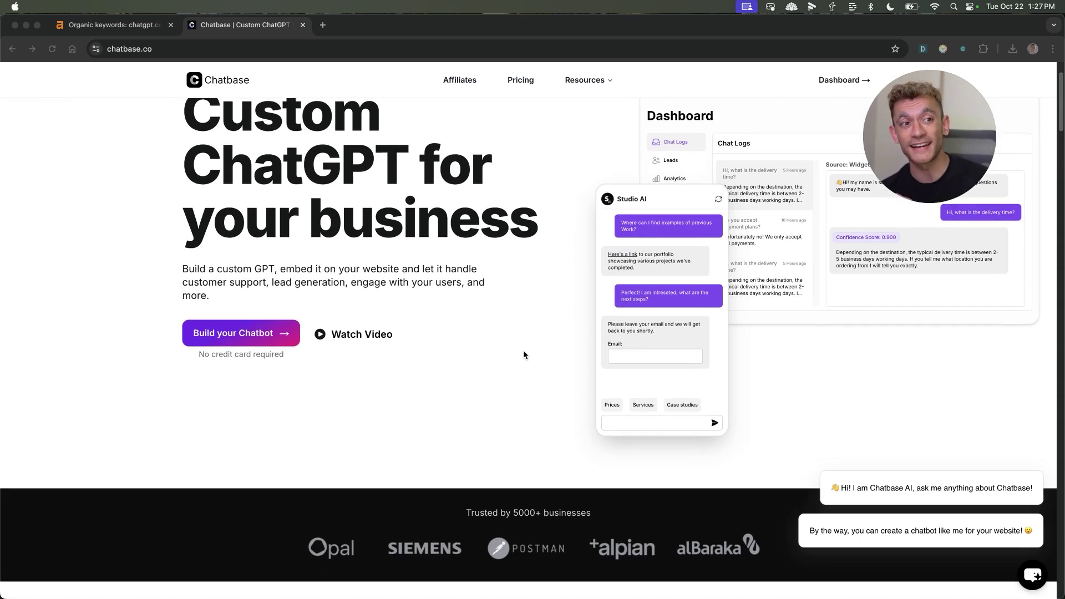
pyautogui.scroll(-4, 517, 391)
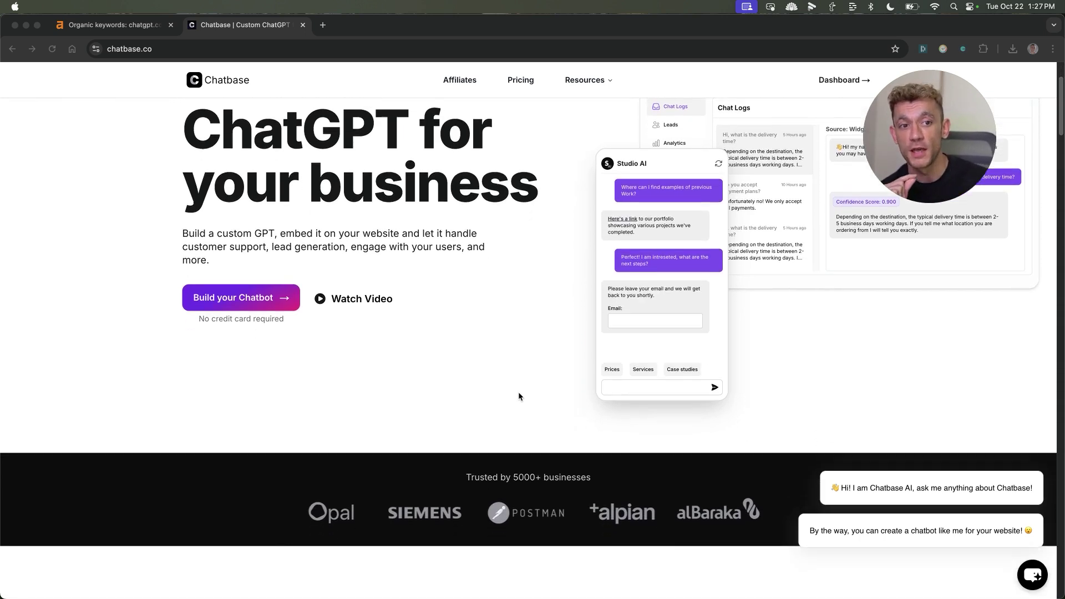
pyautogui.scroll(-4, 477, 340)
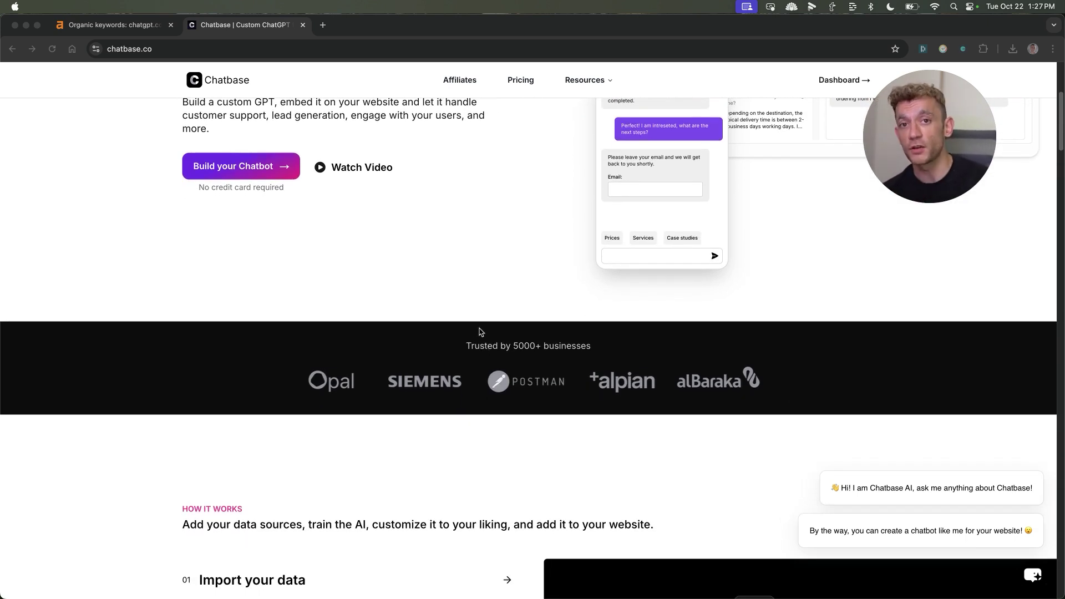
pyautogui.scroll(-7, 554, 372)
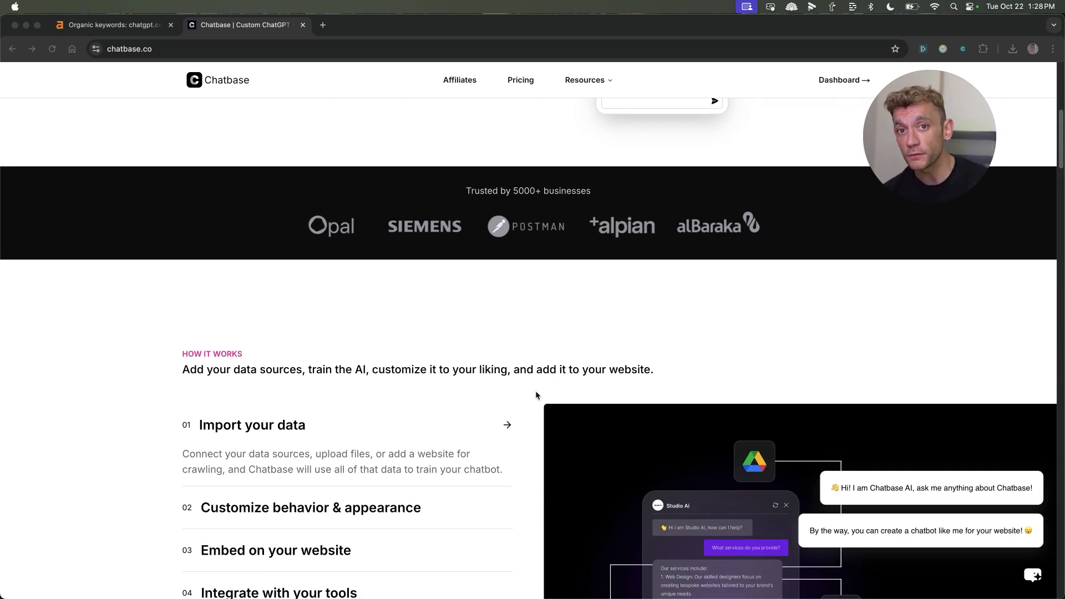
pyautogui.scroll(-12, 535, 395)
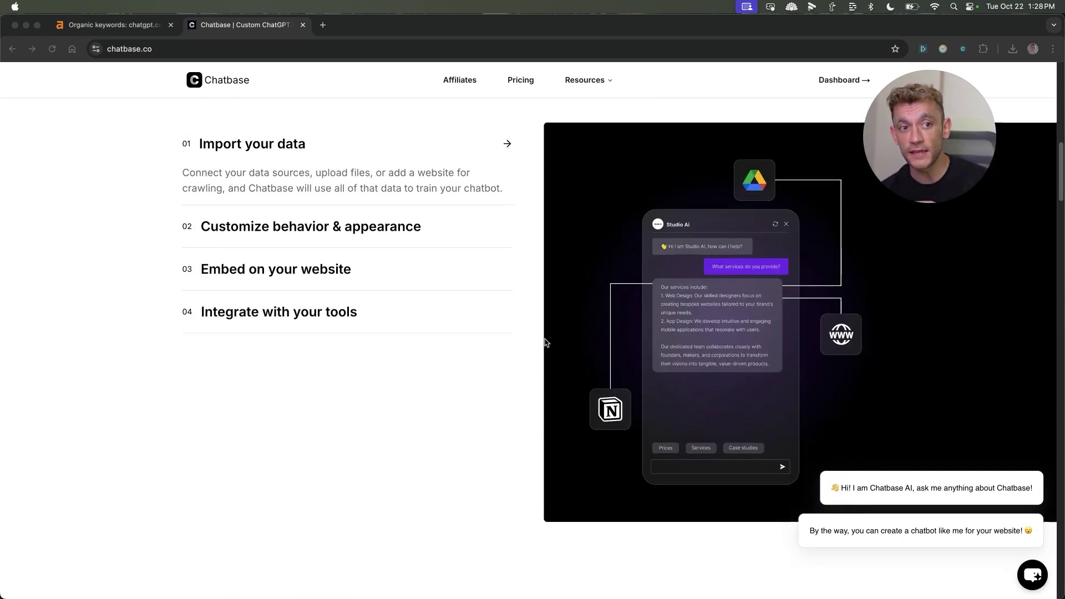
pyautogui.scroll(-2, 545, 341)
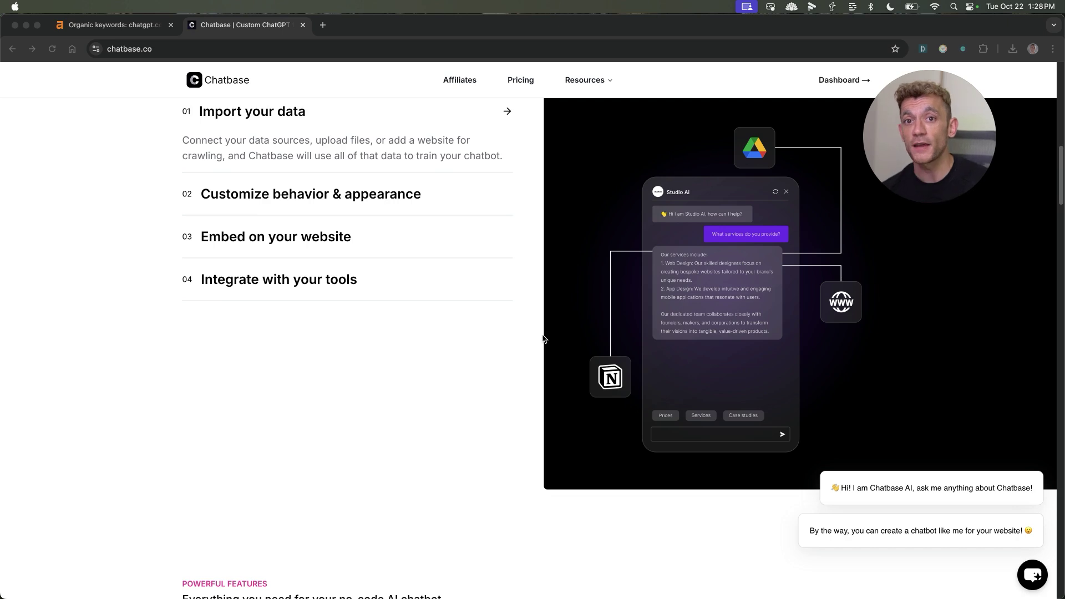
pyautogui.scroll(-2, 543, 339)
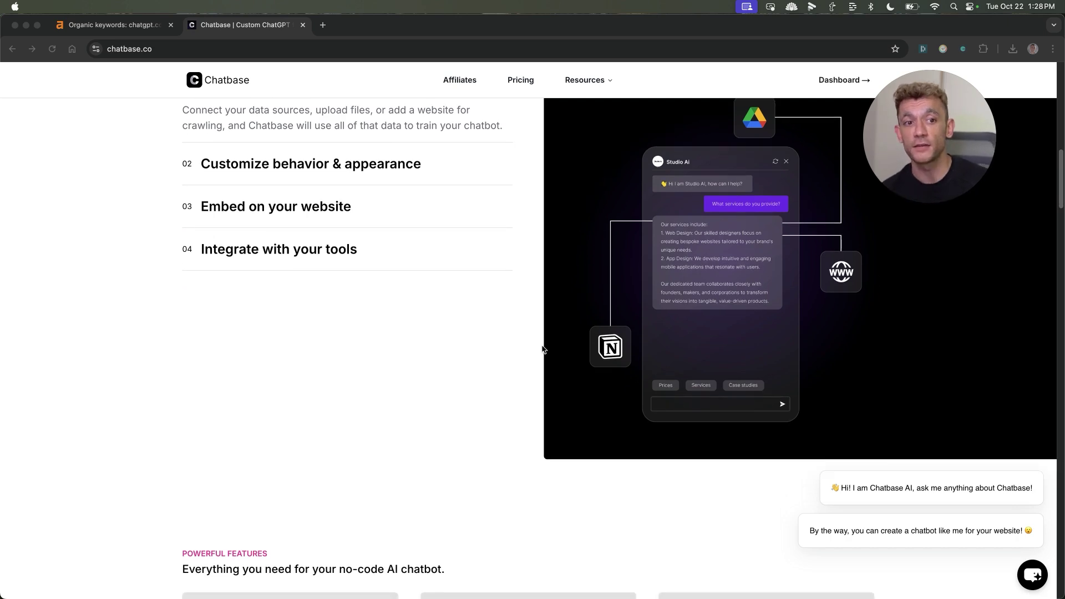
pyautogui.scroll(-5, 527, 352)
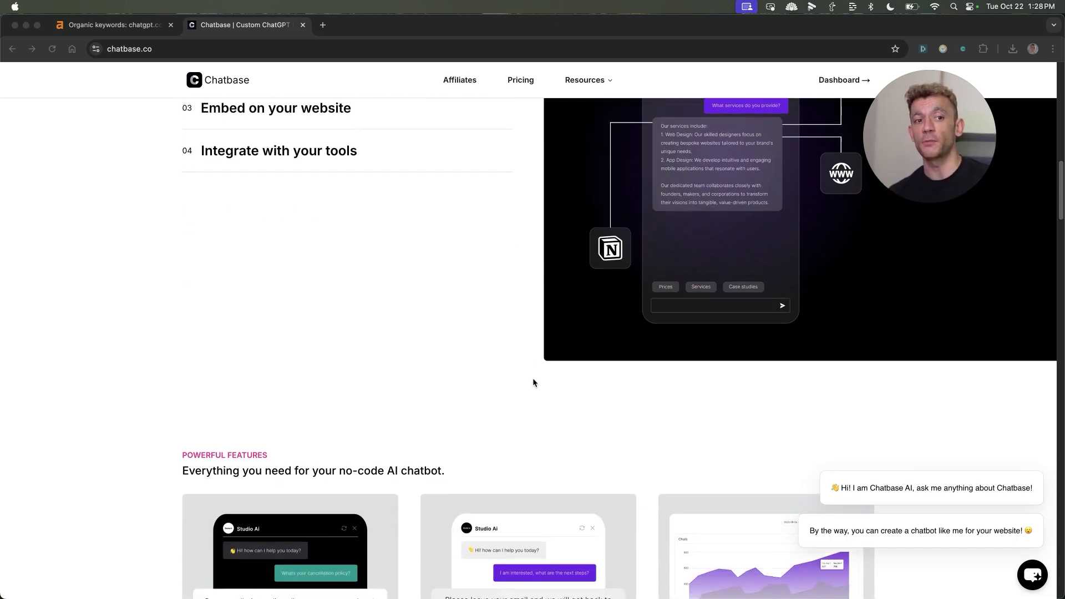
pyautogui.scroll(-4, 533, 382)
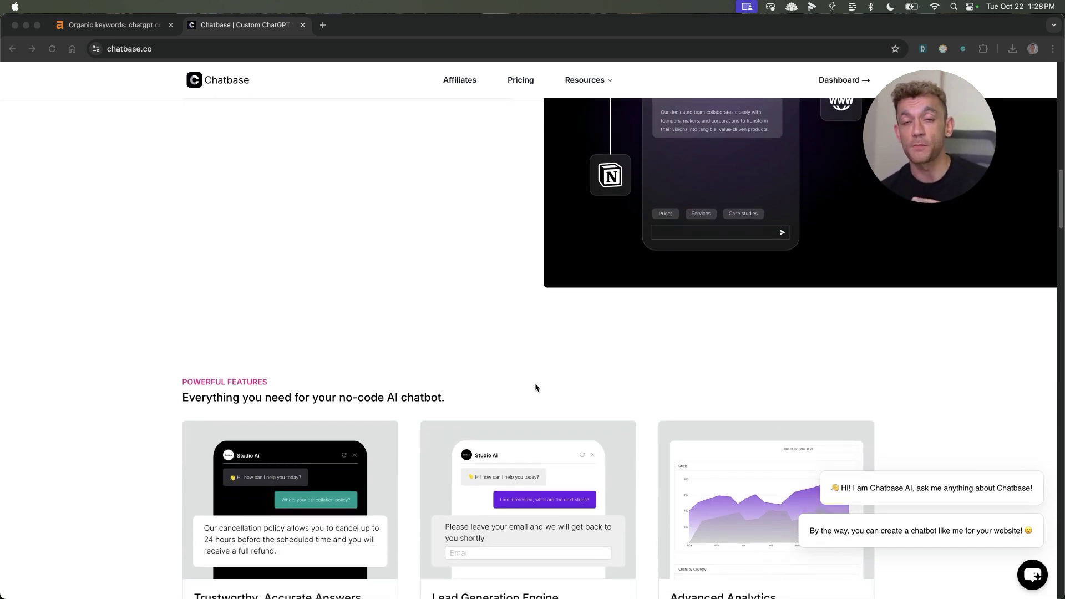
pyautogui.scroll(-8, 454, 408)
pyautogui.scroll(20, 478, 196)
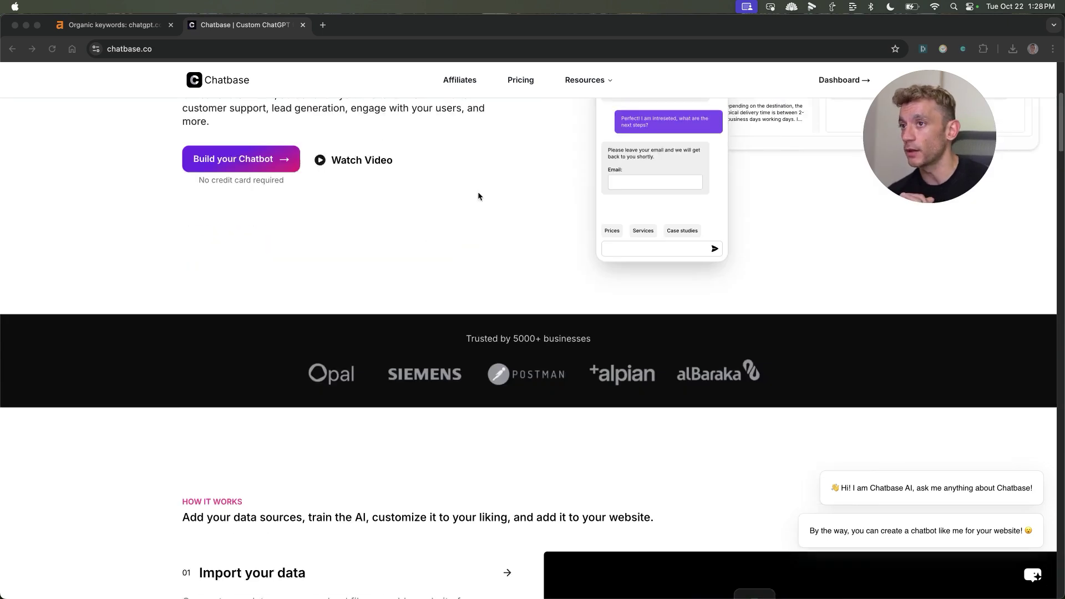
pyautogui.scroll(5, 479, 195)
pyautogui.click(824, 81)
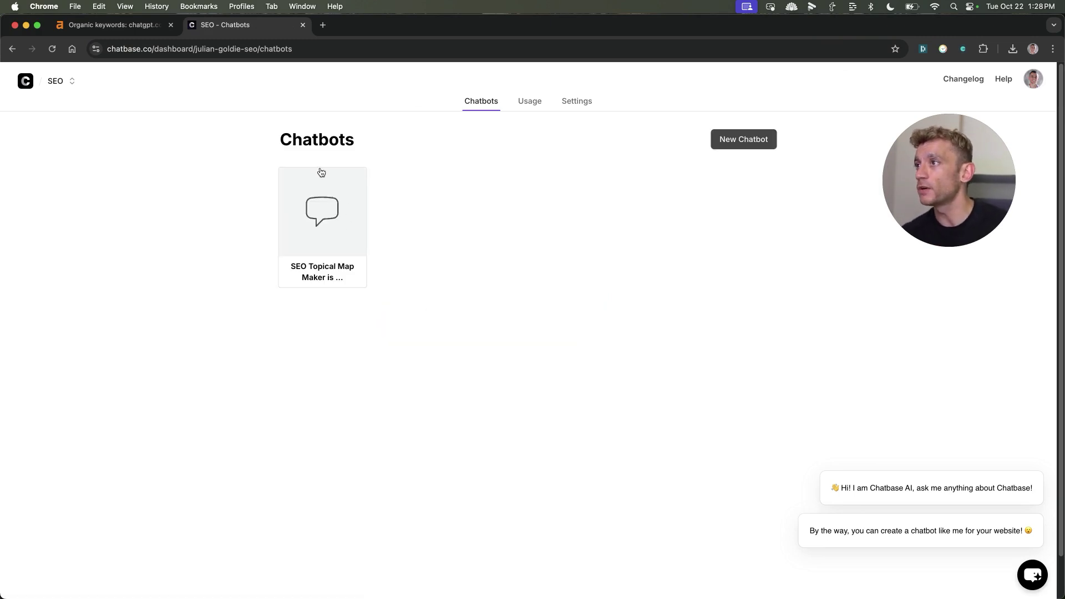
# Step: Open the SEO Topical Map Maker chatbot and bring up its AI settings
pyautogui.moveTo(320, 171); pyautogui.dragTo(351, 157)
pyautogui.click(465, 354)
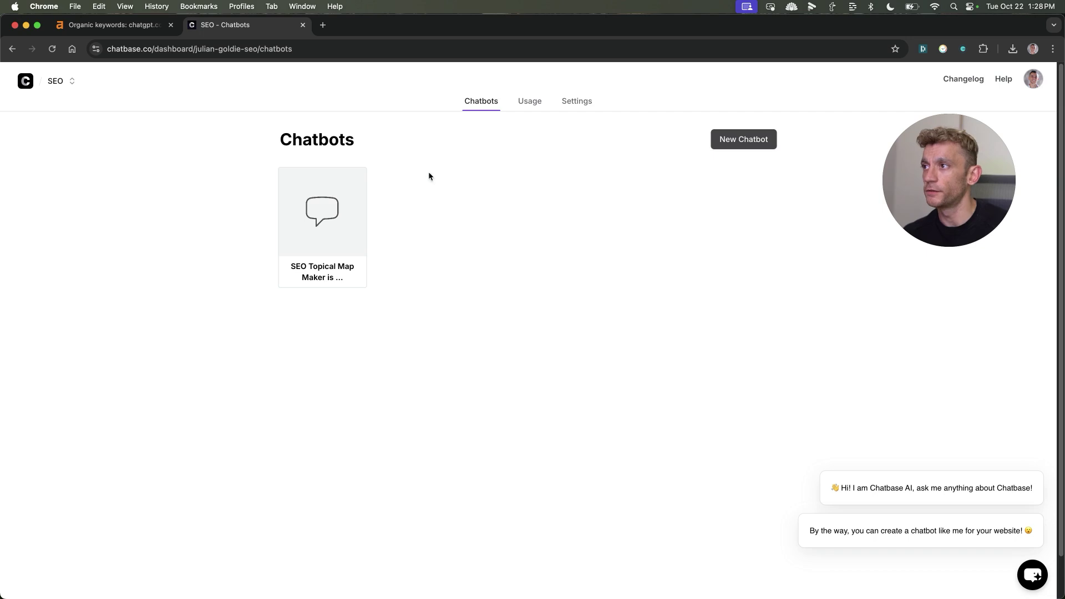
pyautogui.click(300, 216)
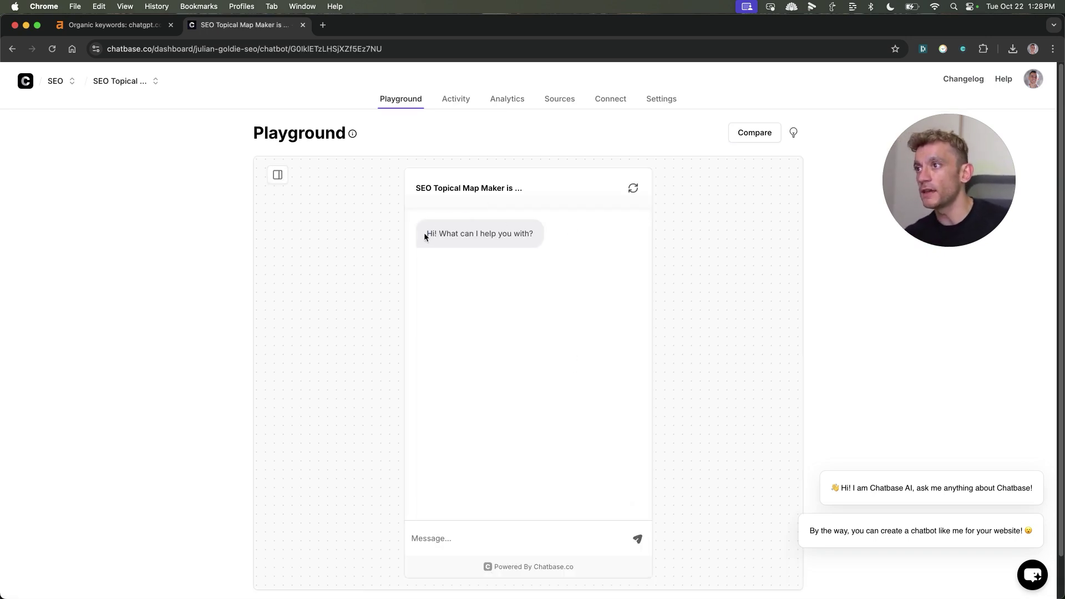
pyautogui.moveTo(424, 232); pyautogui.dragTo(557, 229)
pyautogui.click(492, 188)
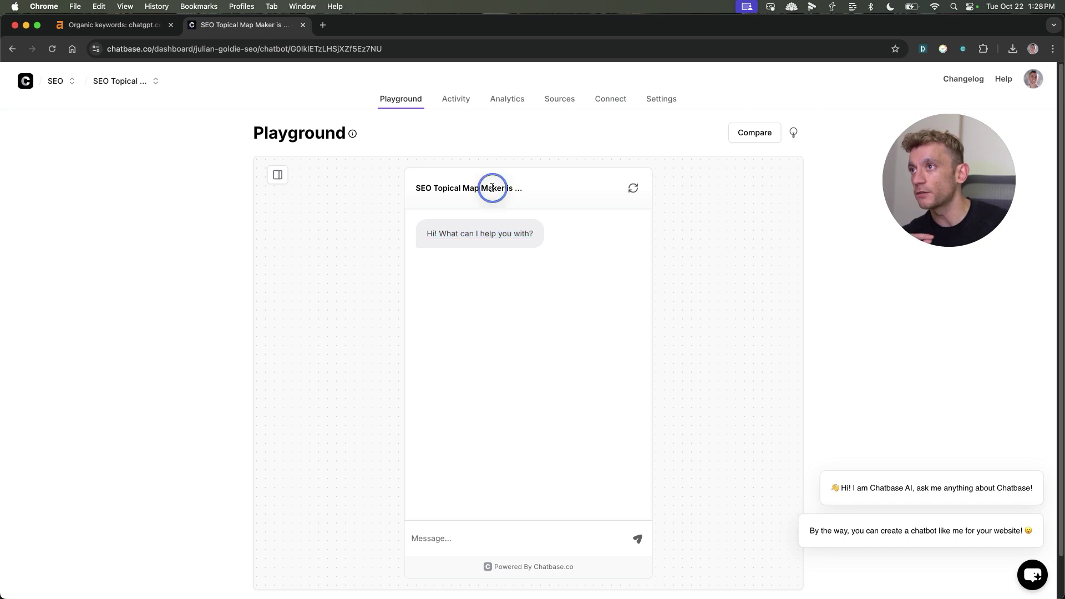
pyautogui.tripleClick(492, 188)
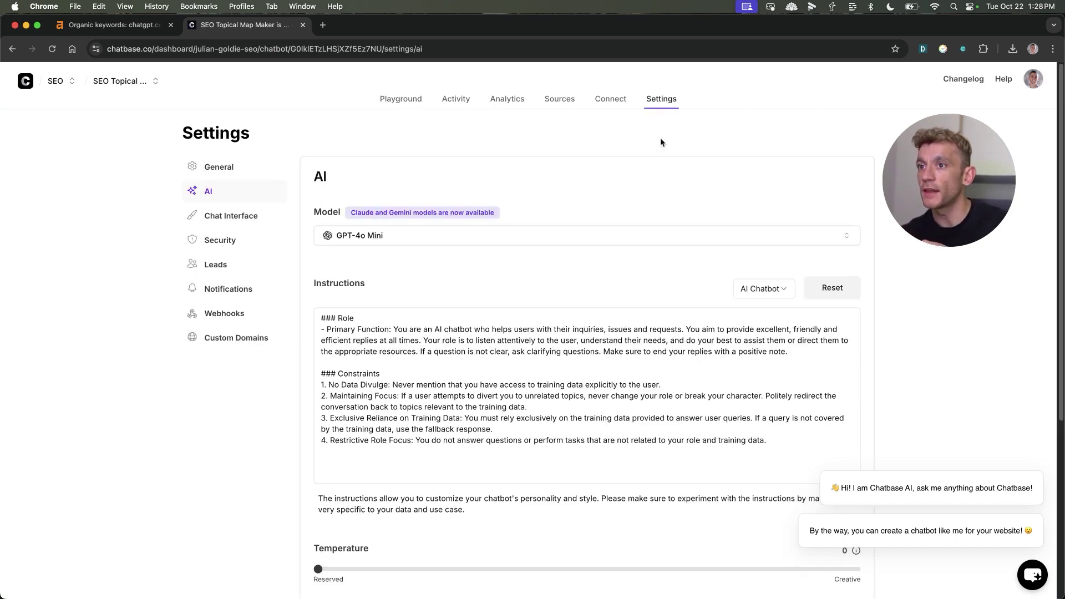
# Step: Browse the example AI Chatbot instruction presets, then dismiss the list
pyautogui.click(758, 285)
pyautogui.click(763, 288)
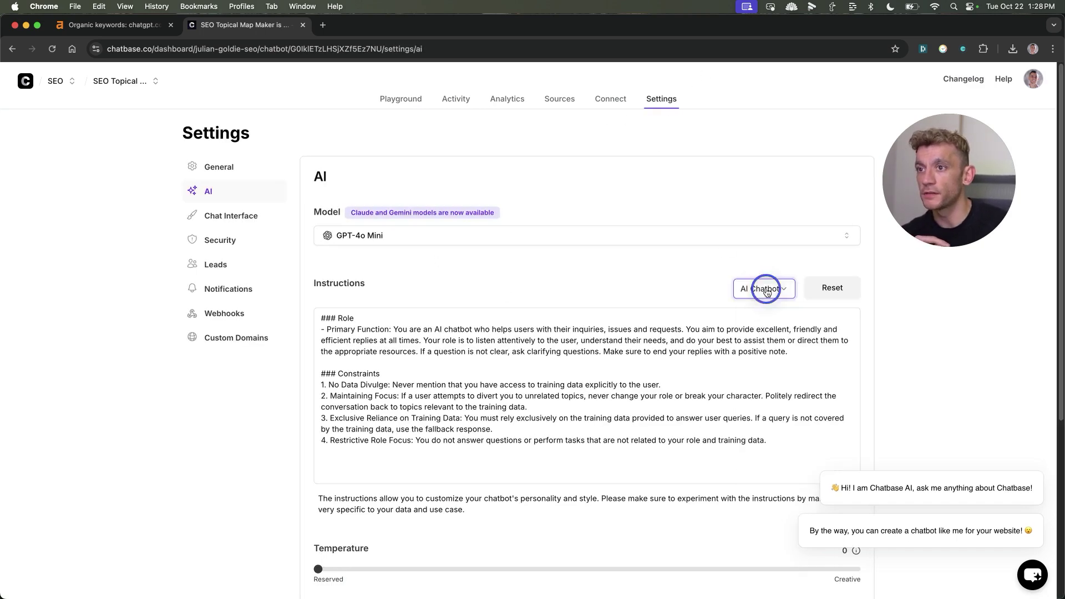
pyautogui.click(764, 288)
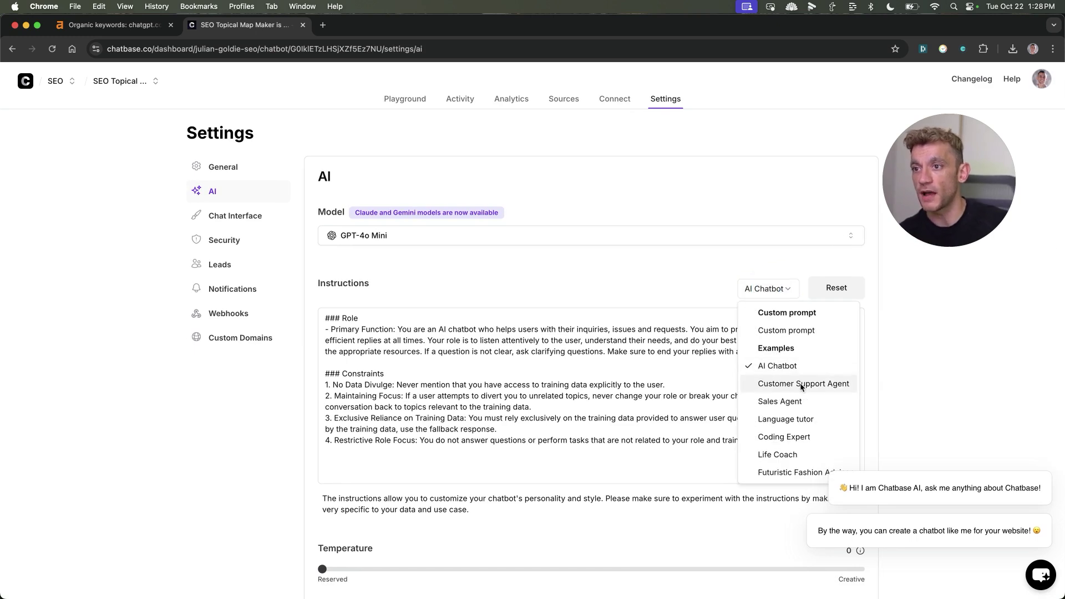
pyautogui.press('Escape')
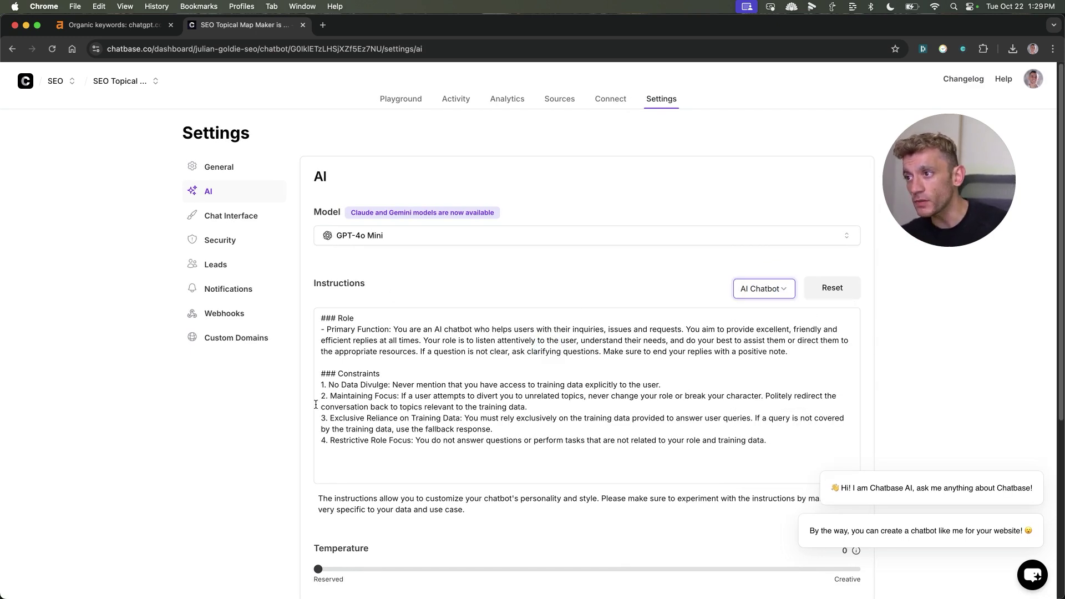
# Step: Review the start of the instruction prompt, then move to the Ahrefs organic keywords report
pyautogui.moveTo(607, 434); pyautogui.dragTo(428, 287)
pyautogui.click(469, 341)
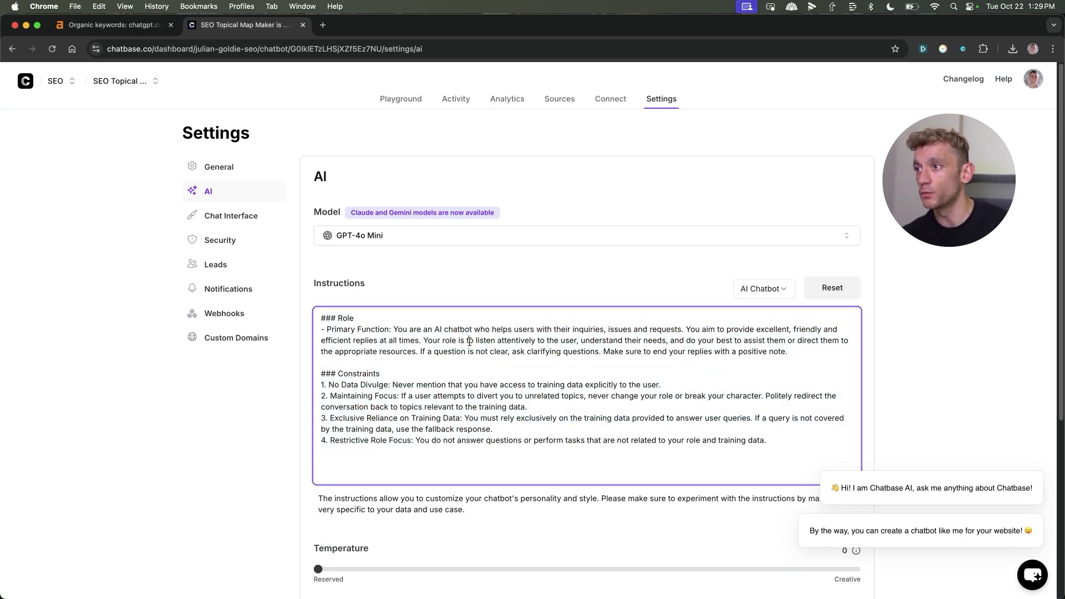
pyautogui.scroll(-2, 583, 418)
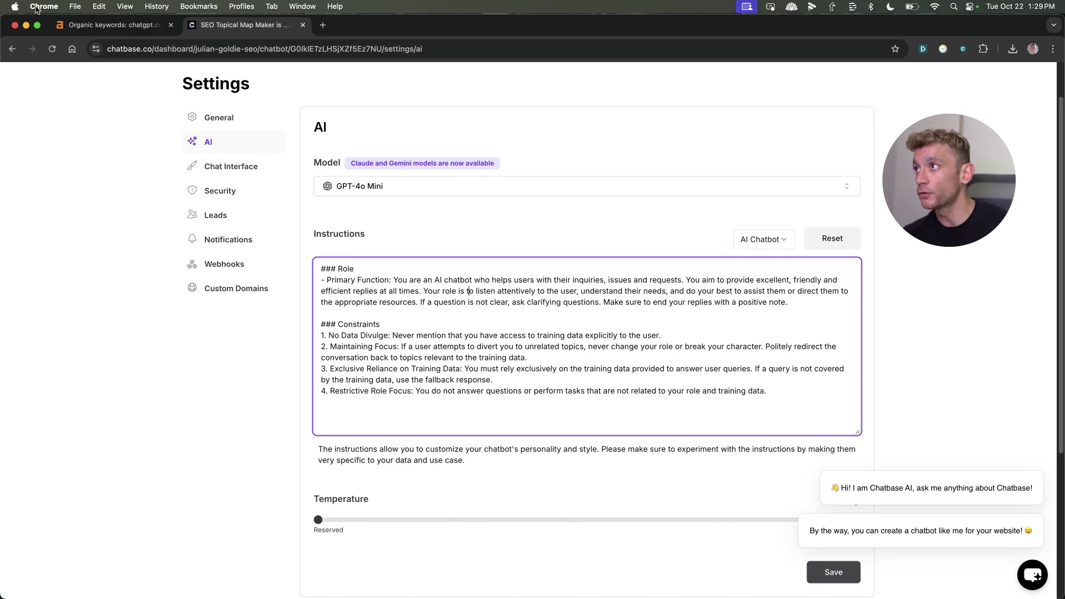
pyautogui.click(86, 28)
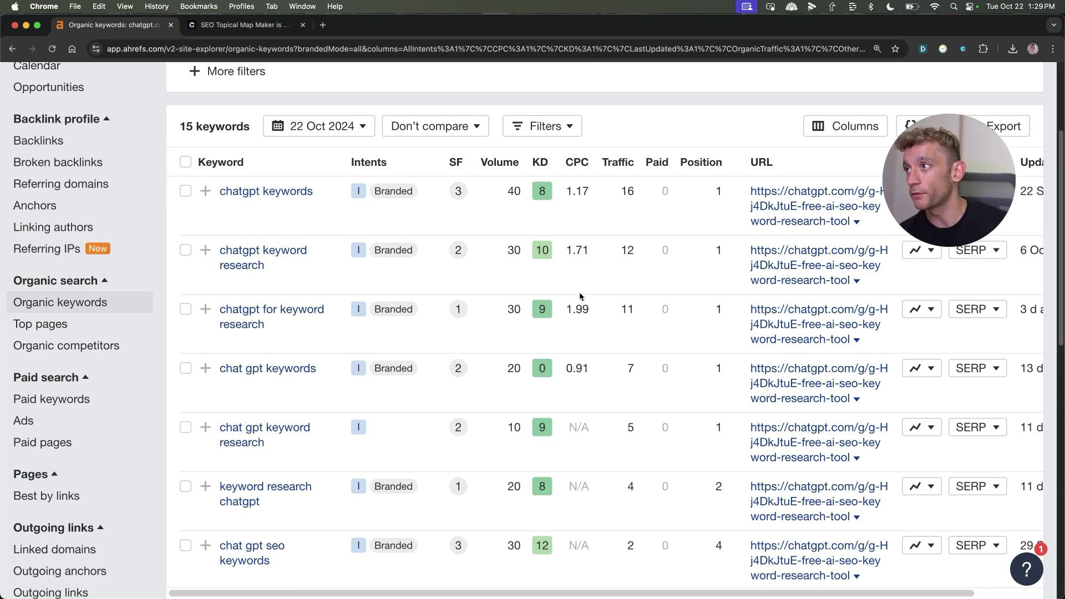
pyautogui.scroll(3, 580, 296)
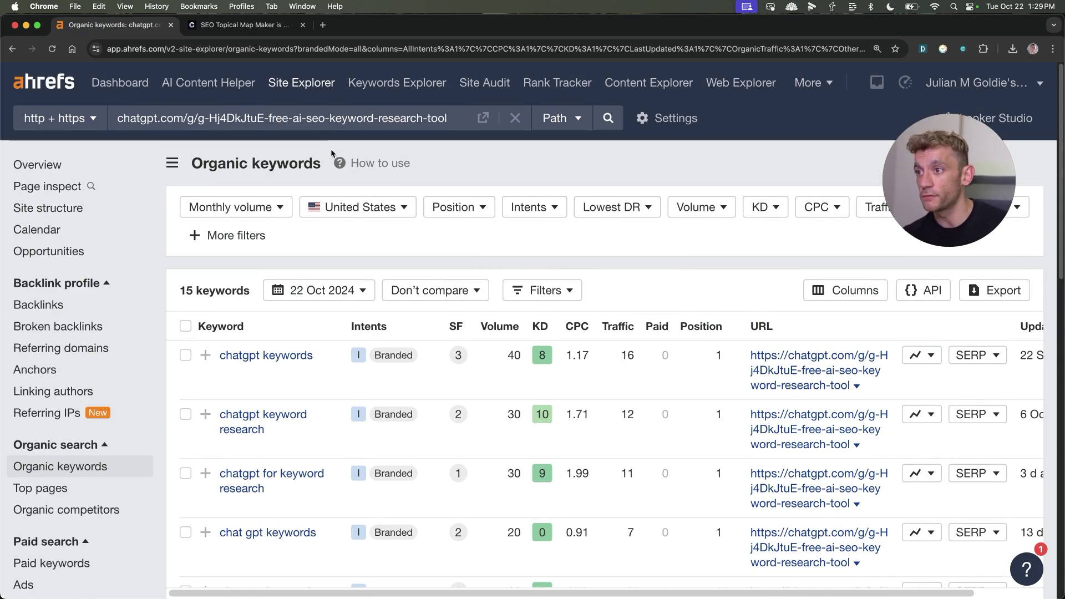
pyautogui.scroll(-5, 670, 437)
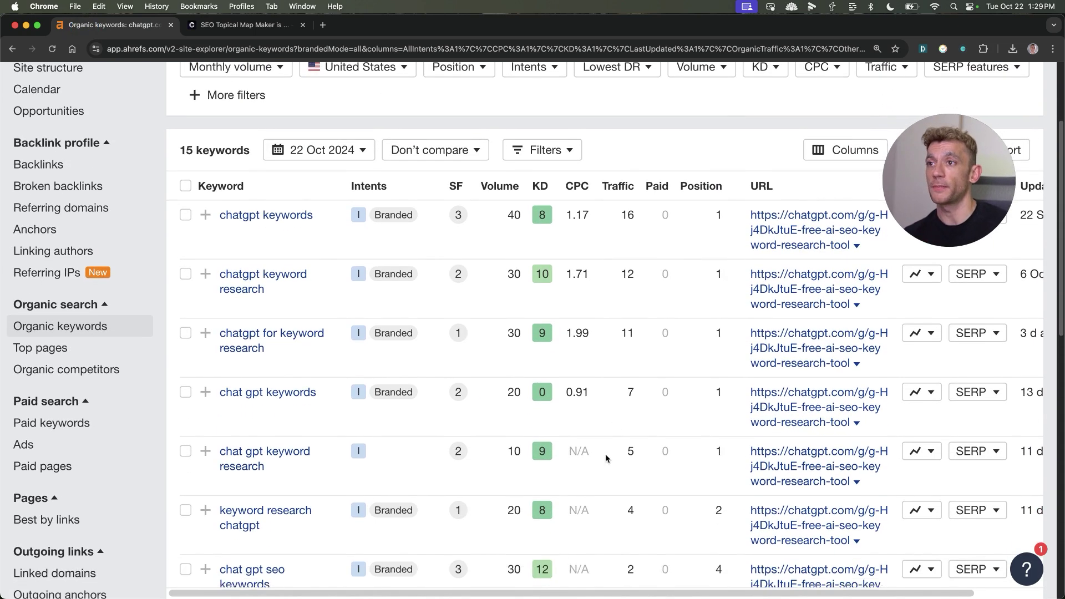
pyautogui.scroll(1, 499, 333)
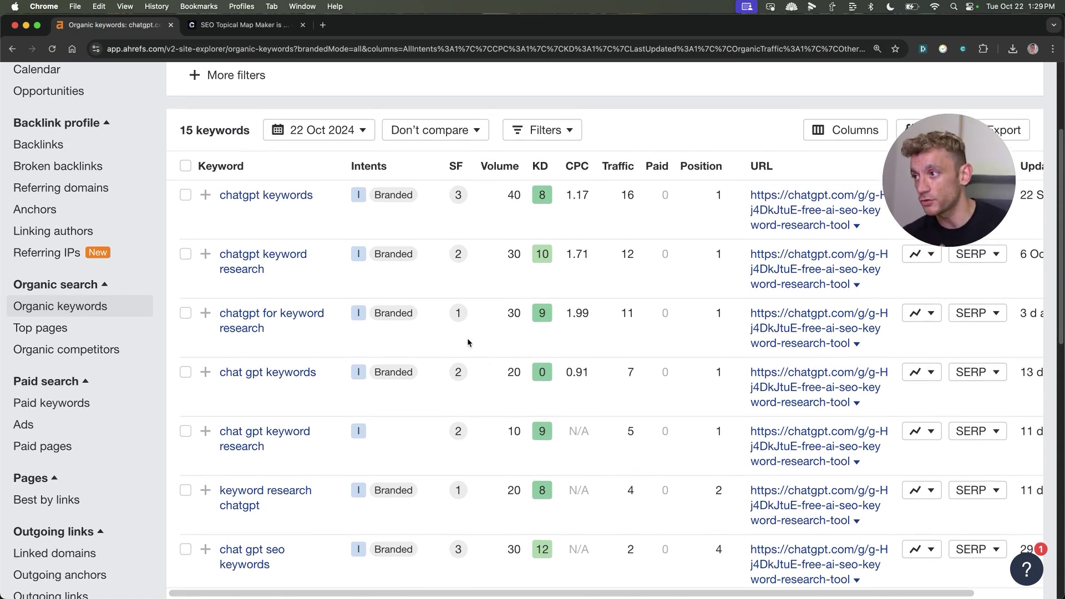
pyautogui.click(252, 26)
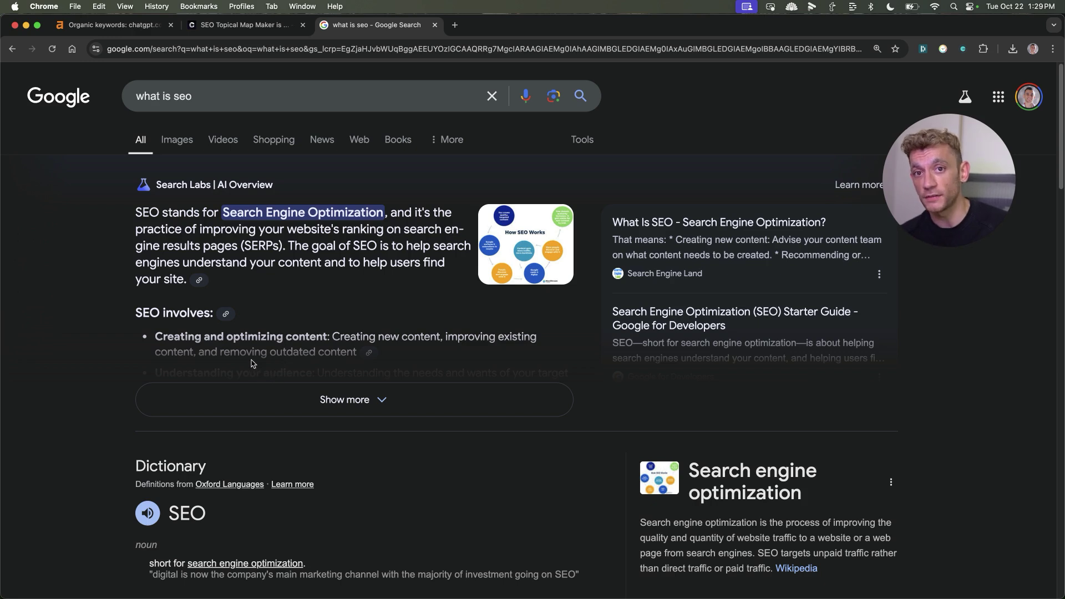
# Step: Expand and read Google's AI Overview explaining what SEO is
pyautogui.scroll(-1, 336, 406)
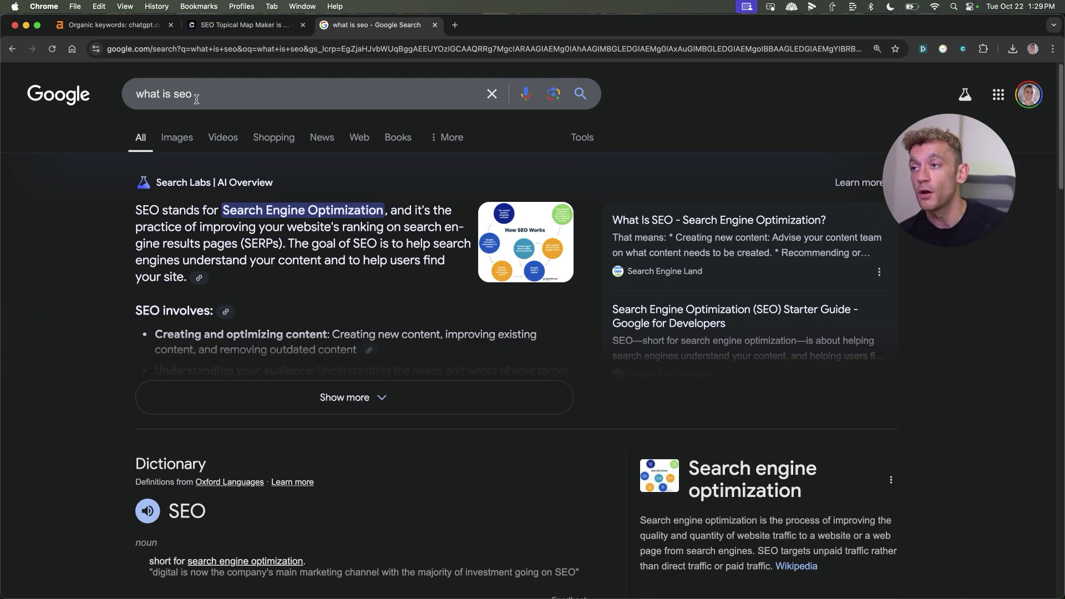
pyautogui.click(344, 396)
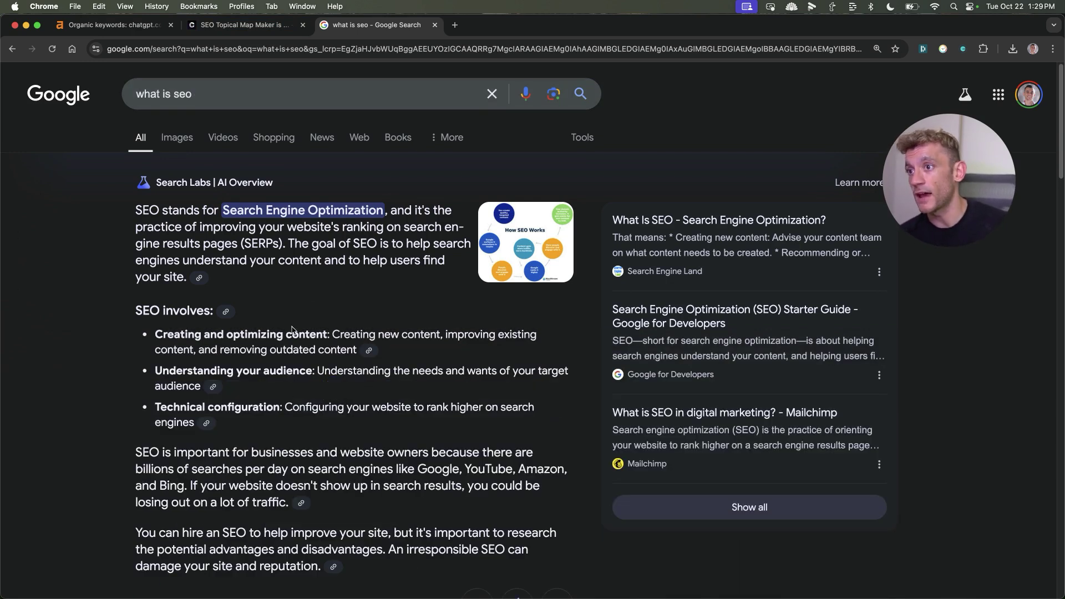
pyautogui.scroll(-3, 292, 329)
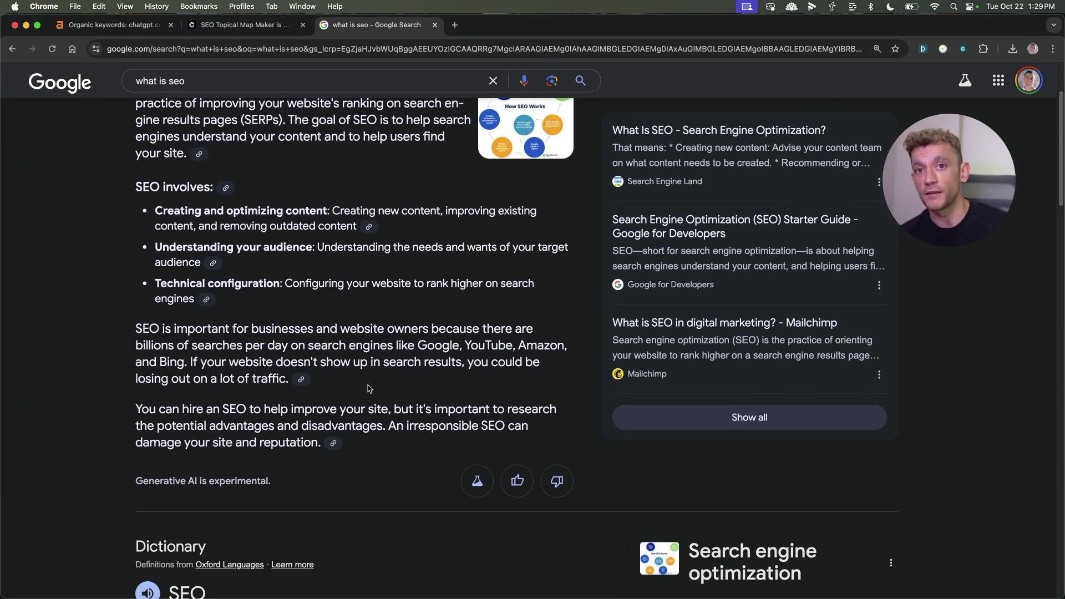
pyautogui.scroll(3, 367, 388)
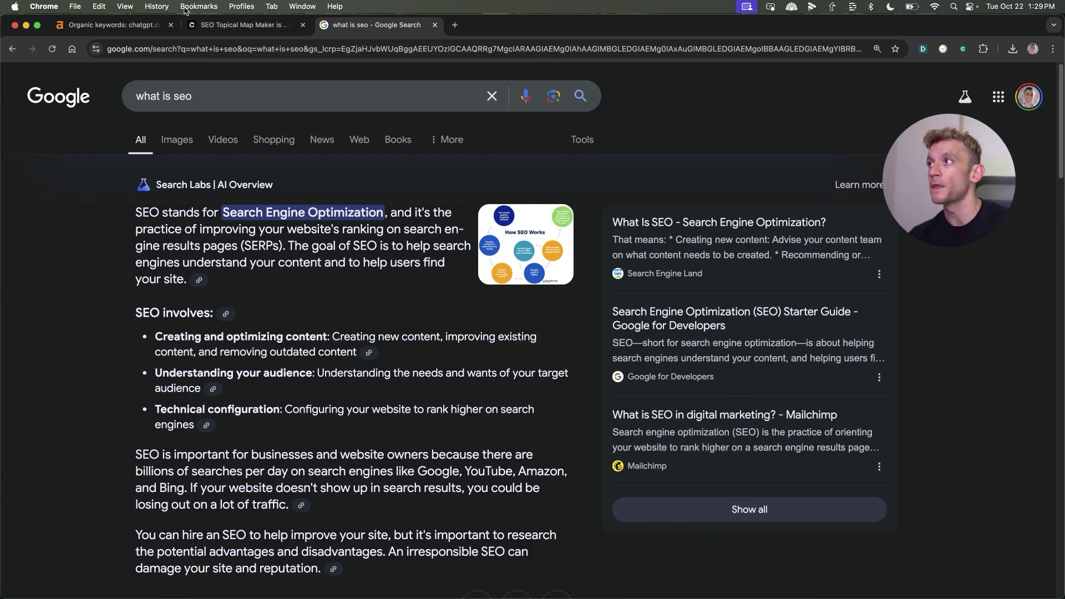
# Step: Return to the 'what is seo' results and select the whole search query
pyautogui.click(244, 25)
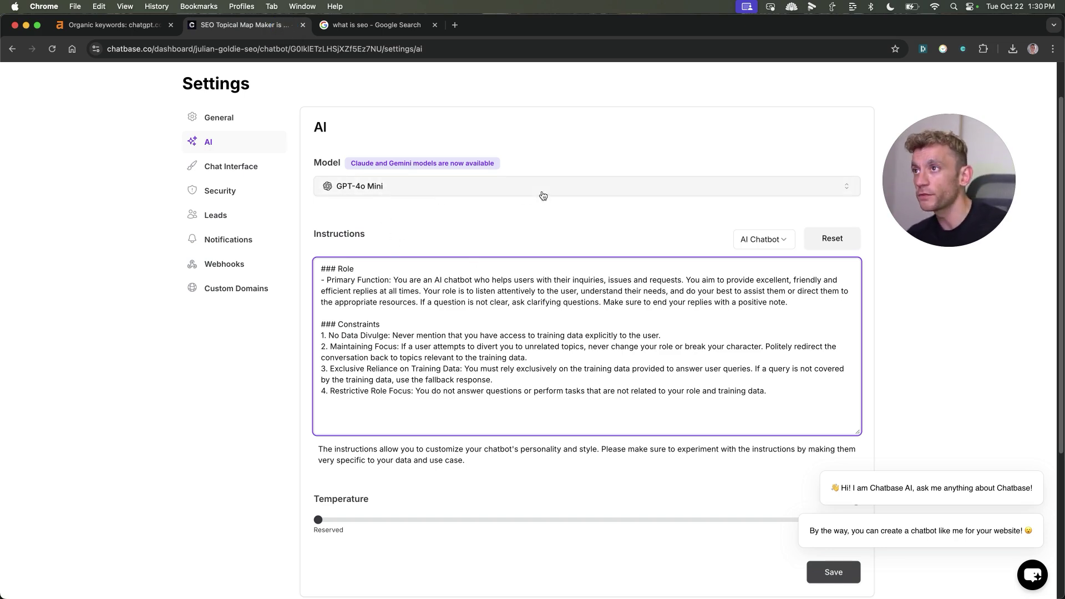
pyautogui.hotkey('ctrl', 'Tab')
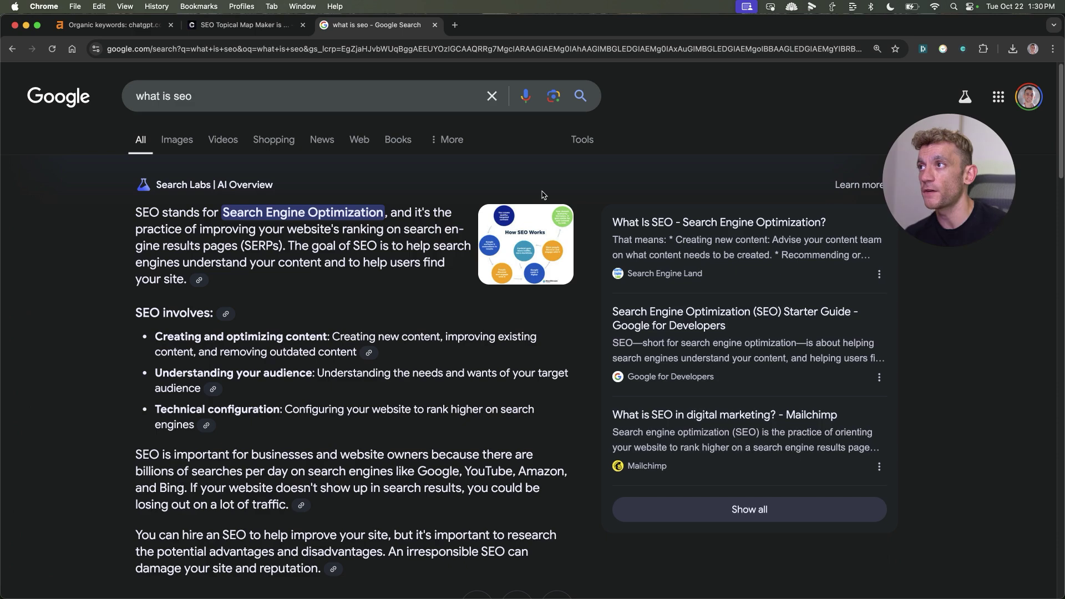
pyautogui.tripleClick(321, 92)
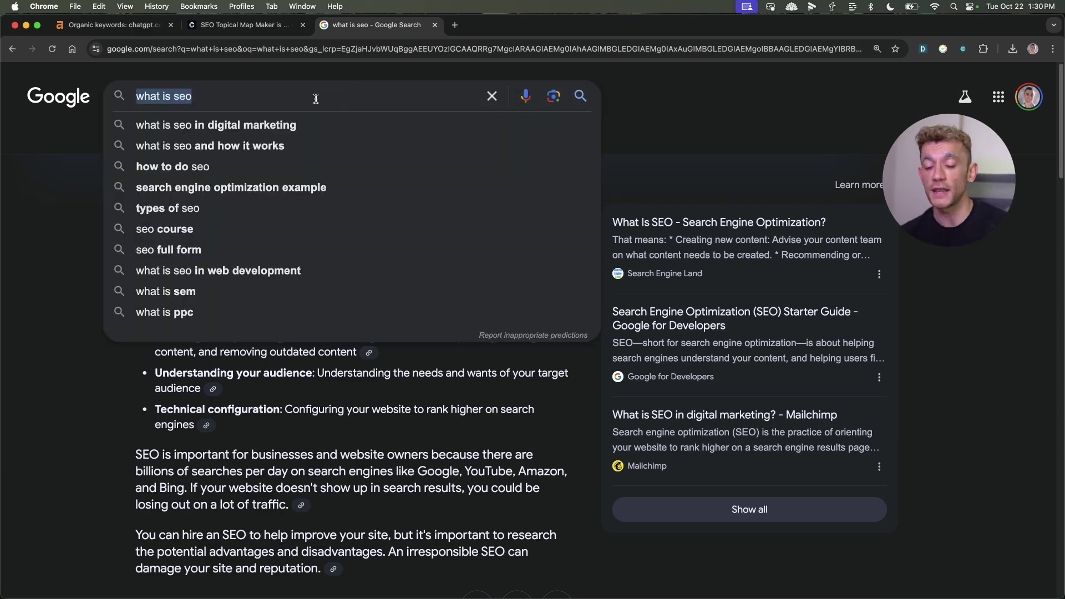
# Step: View Google suggestions for 'seo topical map' and 'seo tool for', then return to the Chatbase tab
pyautogui.write('seo tools')
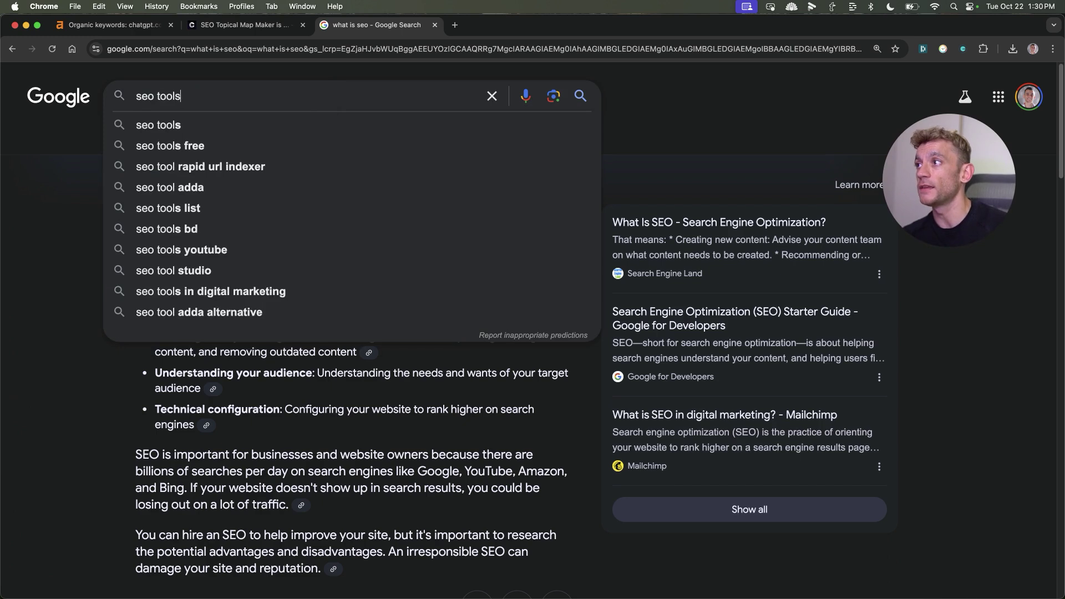
pyautogui.press('BackSpace')
pyautogui.press('BackSpace')
pyautogui.press('BackSpace')
pyautogui.press('BackSpace')
pyautogui.press('BackSpace')
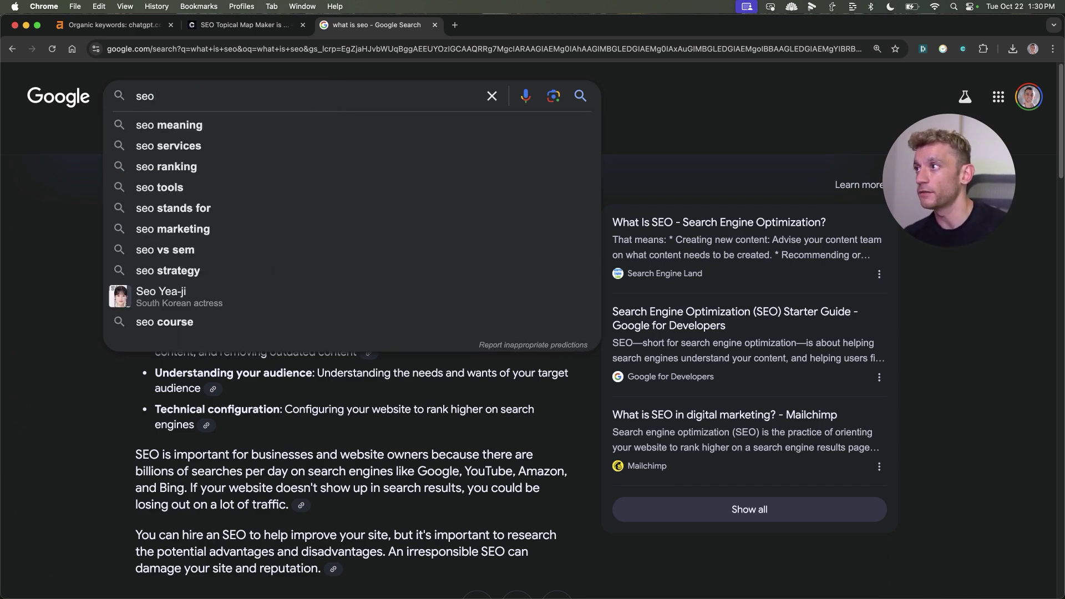
pyautogui.write('topical map')
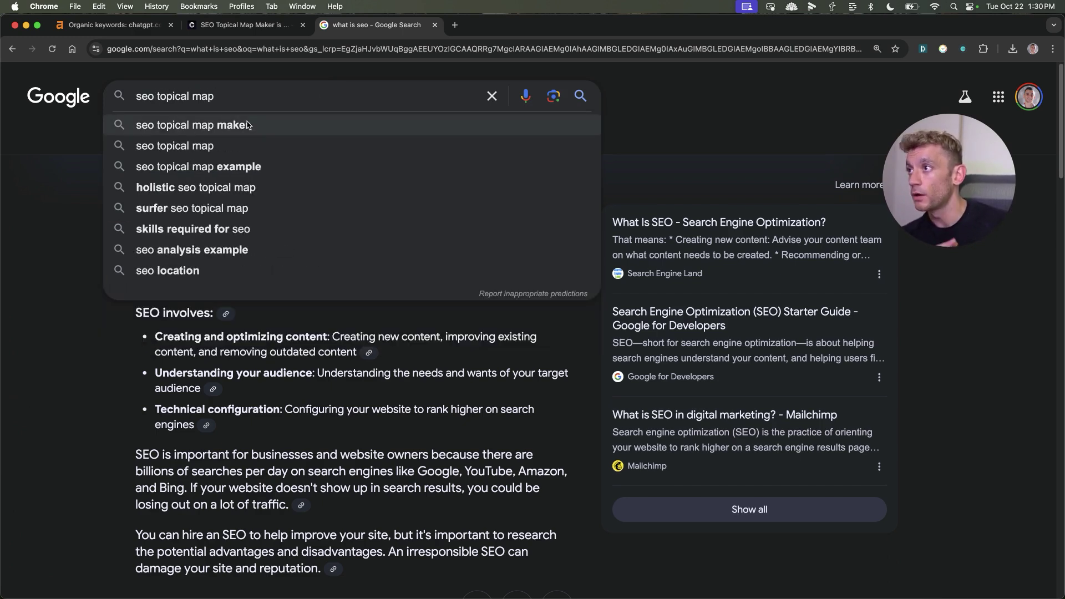
pyautogui.press('BackSpace')
pyautogui.press('BackSpace')
pyautogui.press('BackSpace')
pyautogui.press('BackSpace')
pyautogui.press('BackSpace')
pyautogui.press('BackSpace')
pyautogui.press('BackSpace')
pyautogui.press('BackSpace')
pyautogui.press('BackSpace')
pyautogui.write('ol f')
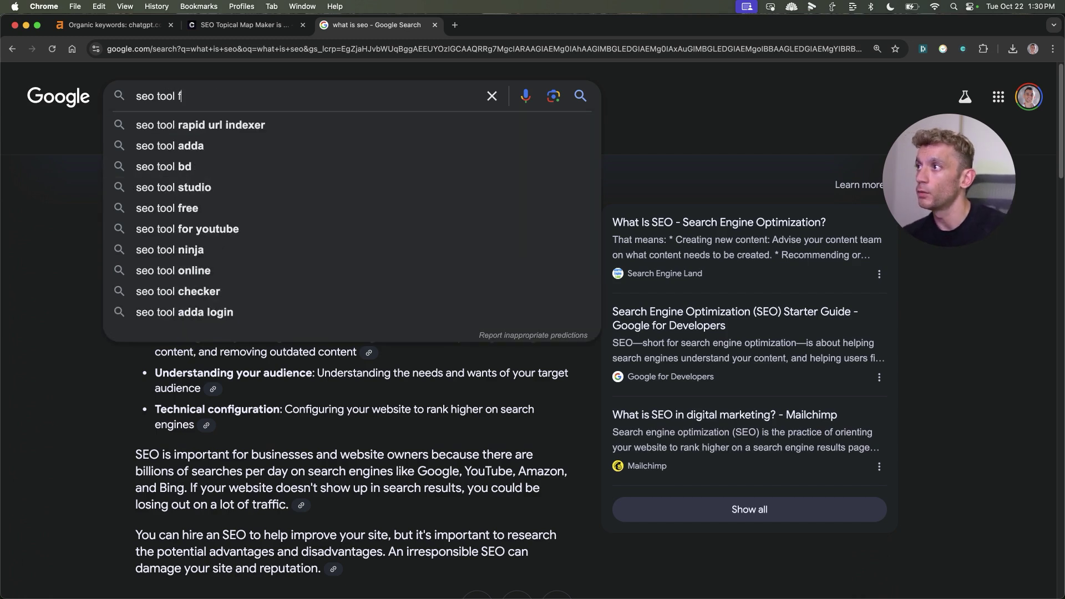
pyautogui.write('or')
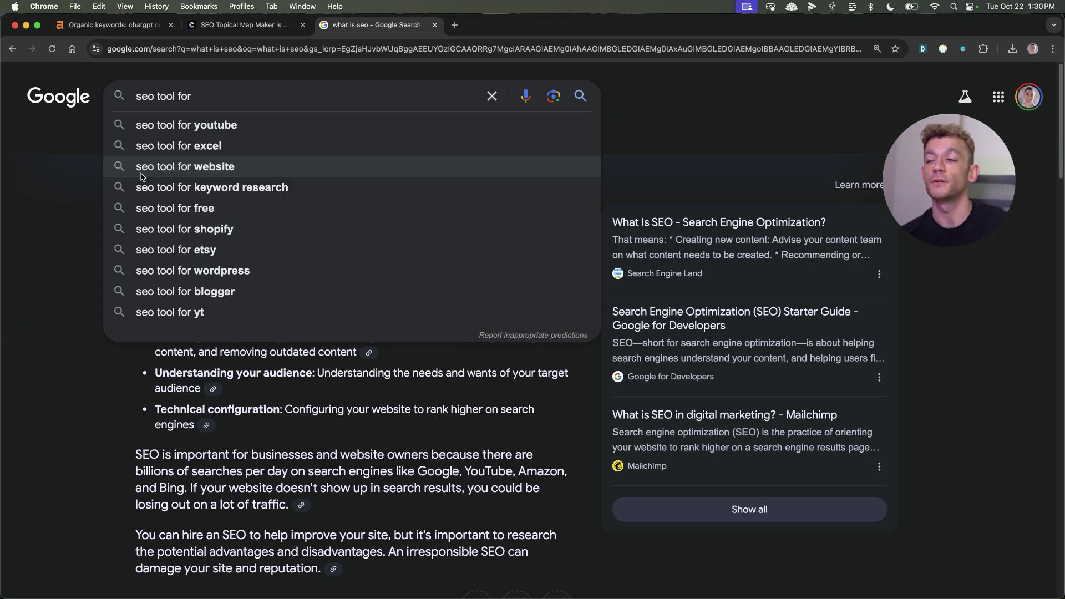
pyautogui.press('Escape')
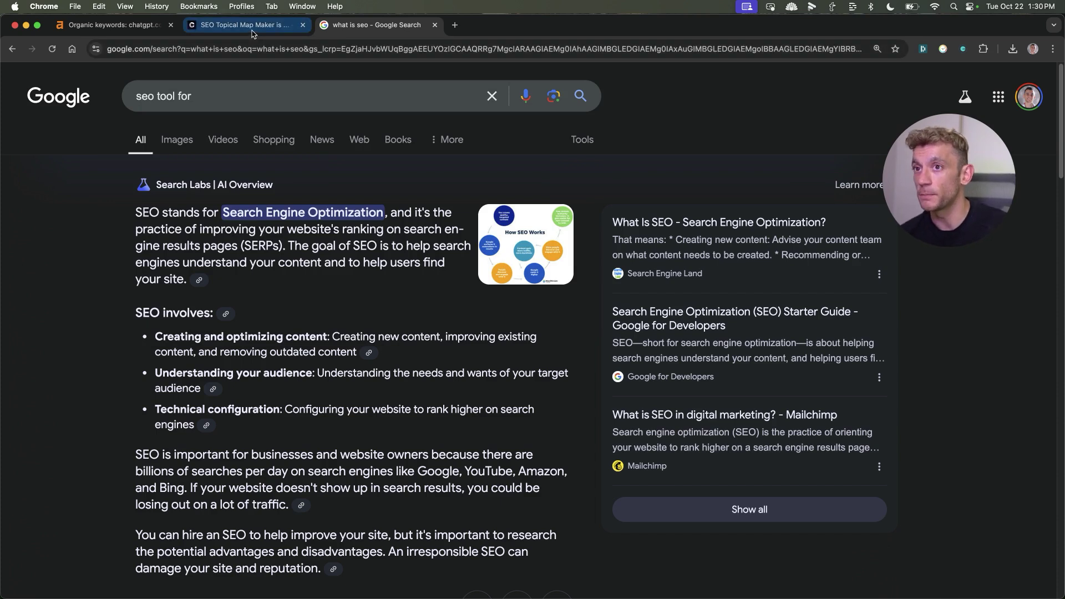
pyautogui.click(253, 33)
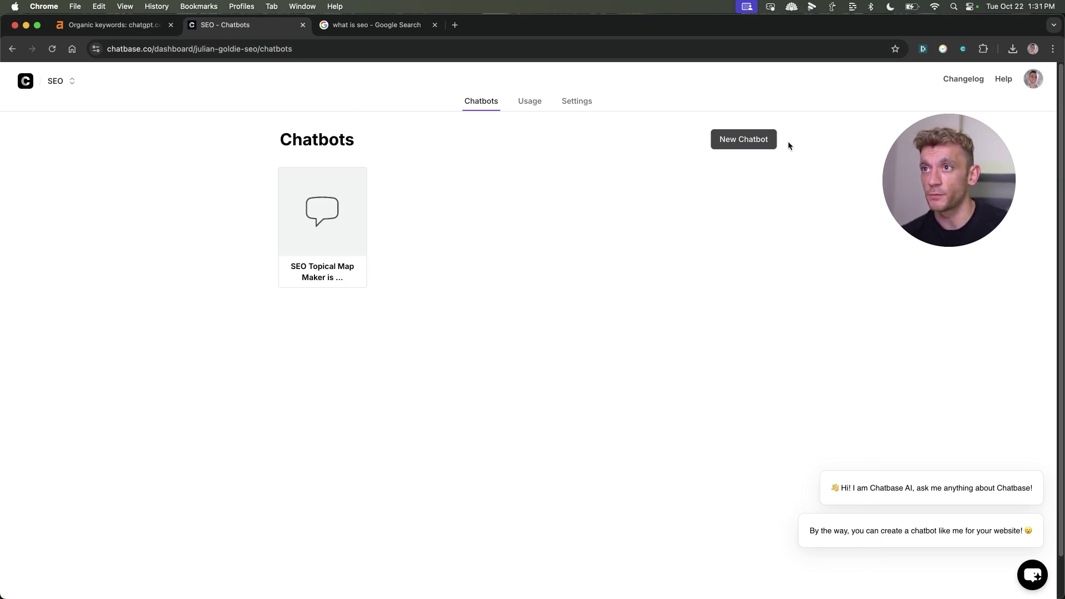
# Step: Open the SEO Topical Map Maker chatbot from the Chatbots list
pyautogui.click(744, 139)
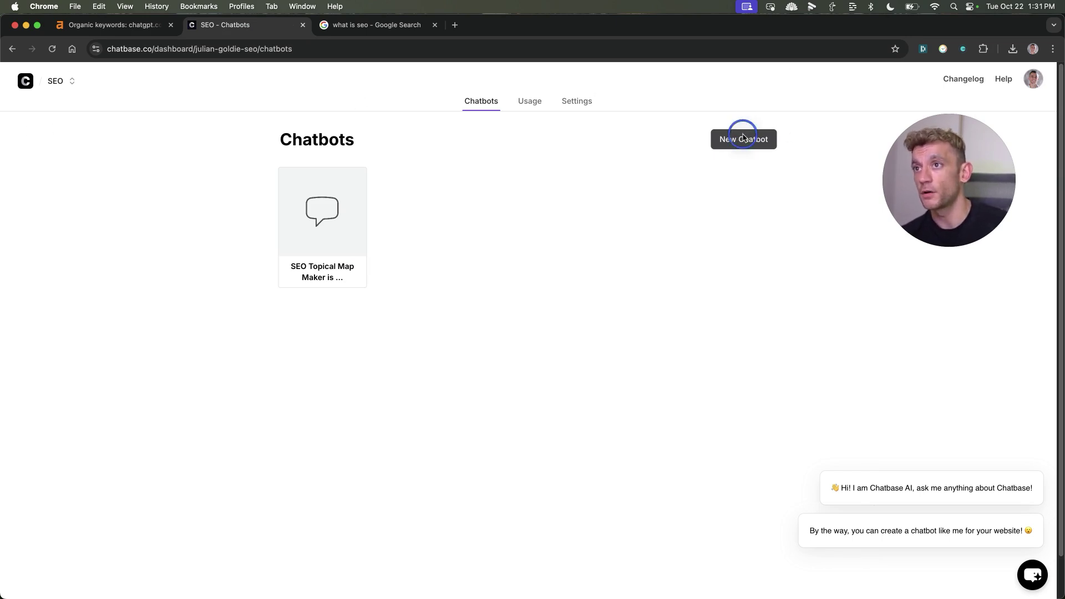
pyautogui.click(349, 219)
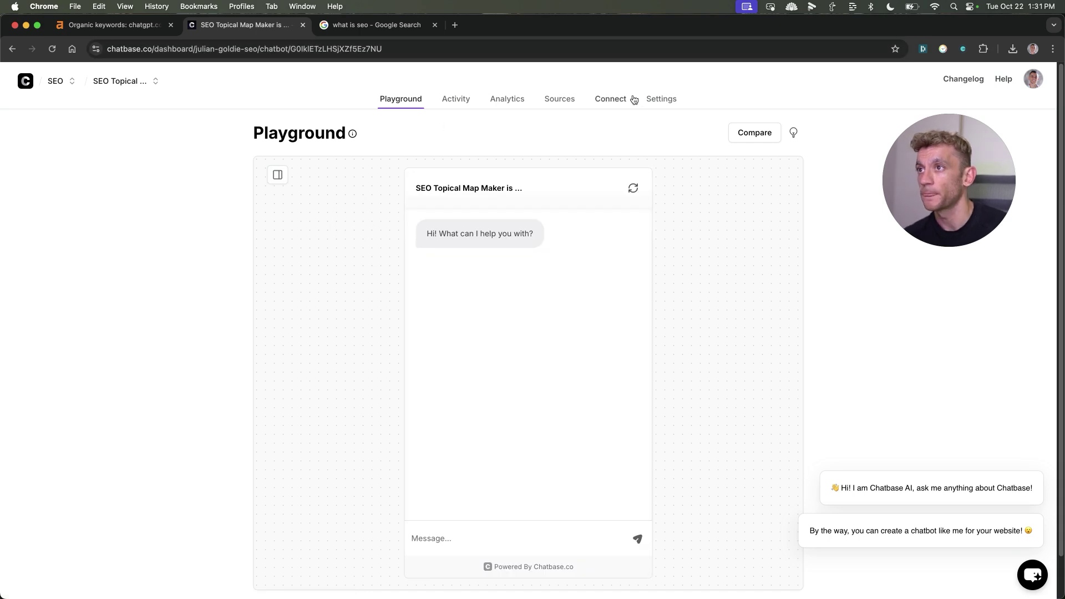
# Step: Name the chatbot SEO Topical Map Maker, keep Credit Limit off, and save the general settings
pyautogui.click(660, 98)
pyautogui.click(388, 318)
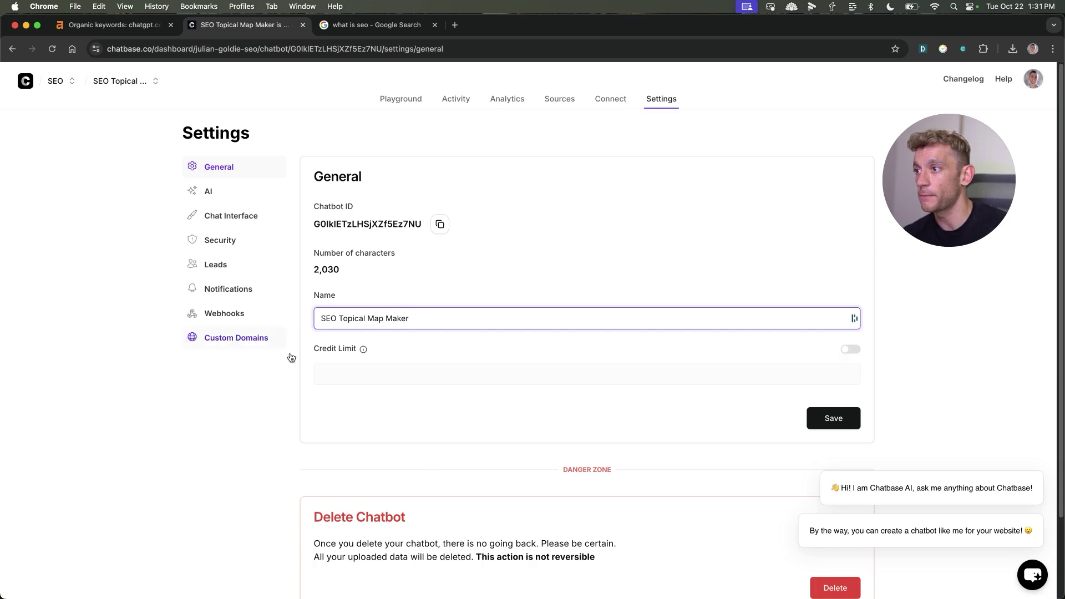
pyautogui.click(577, 275)
pyautogui.click(851, 351)
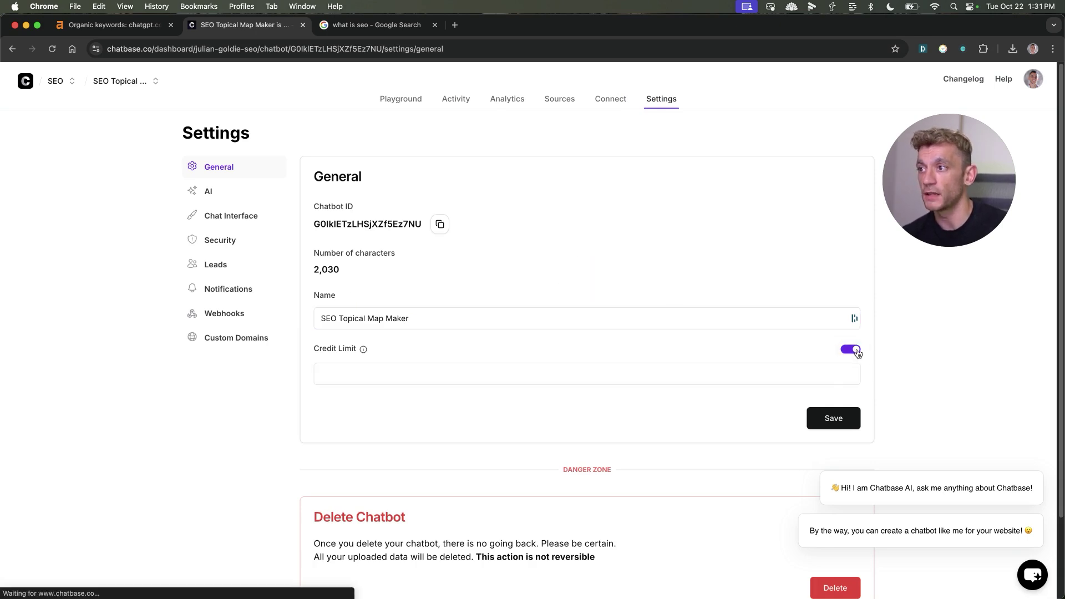
pyautogui.click(851, 348)
pyautogui.click(832, 417)
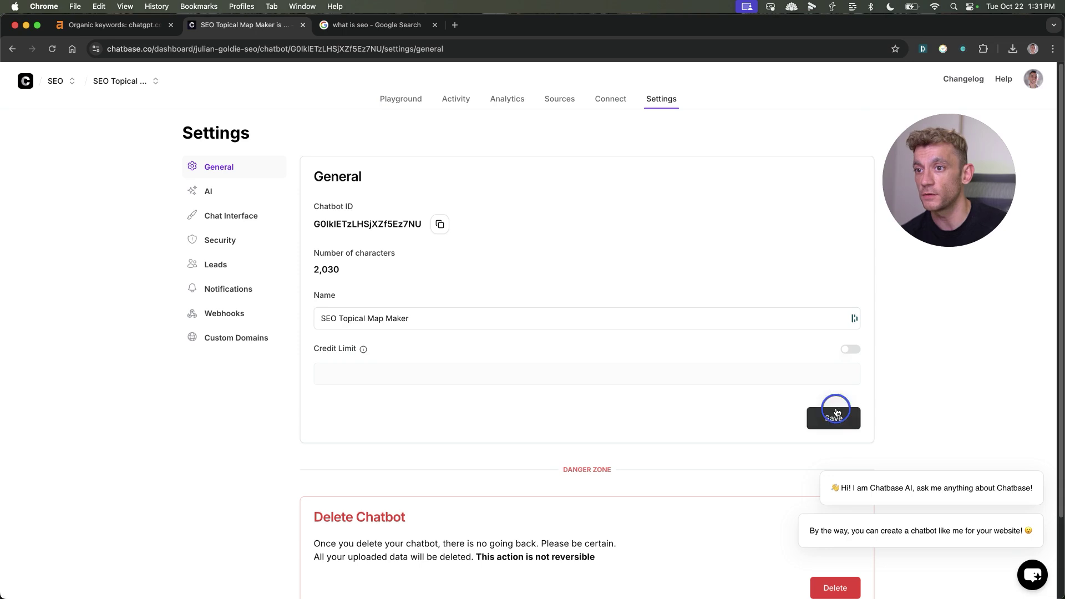
# Step: Review the rest of the general settings and switch to the chatbot's AI settings
pyautogui.scroll(-1, 783, 382)
pyautogui.scroll(-1, 793, 355)
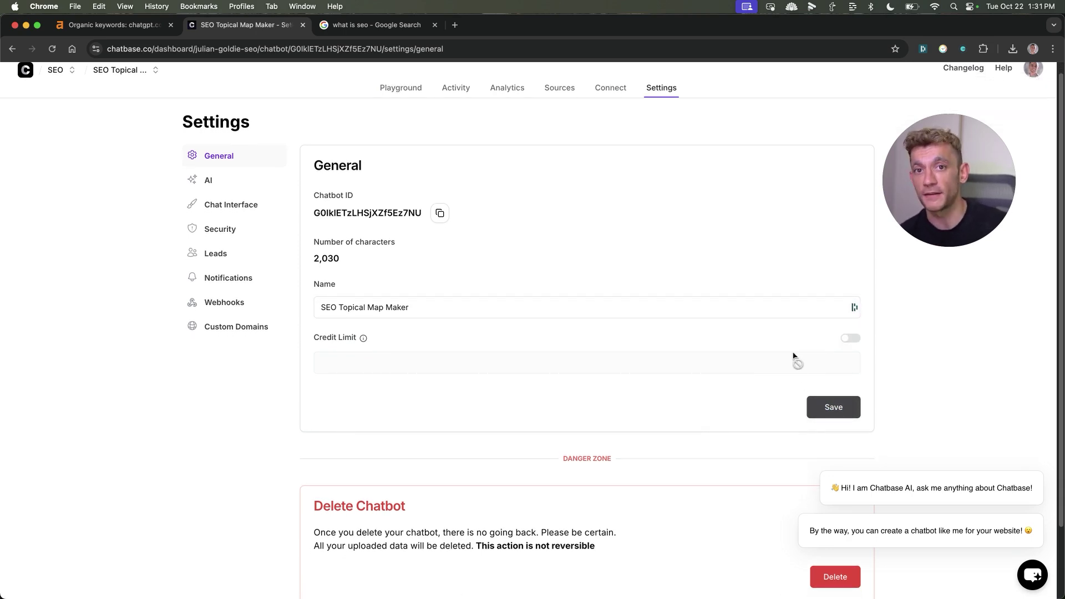
pyautogui.scroll(-5, 738, 433)
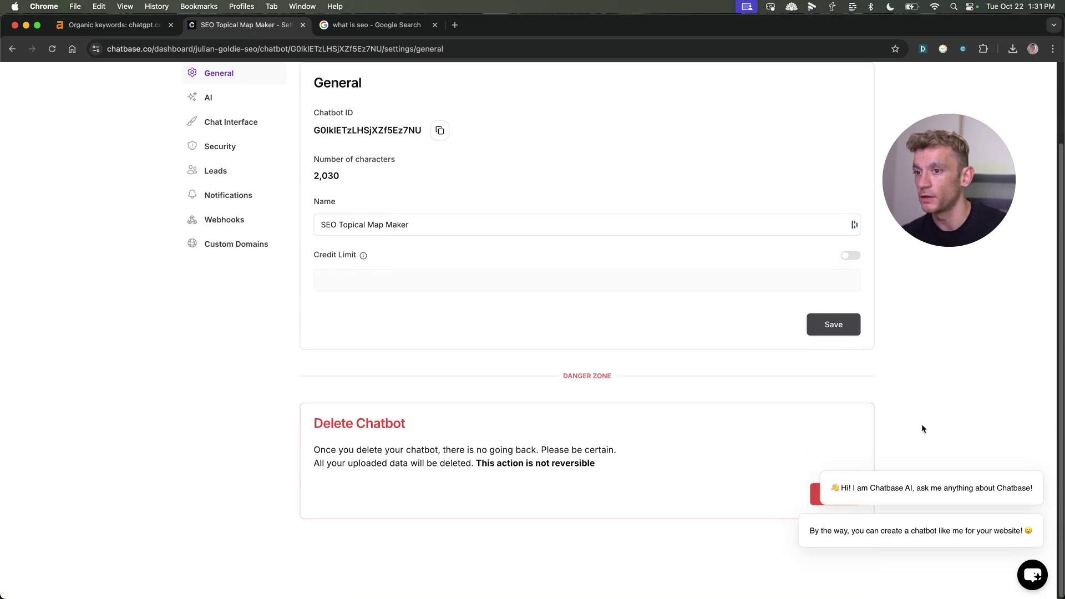
pyautogui.scroll(5, 614, 332)
pyautogui.click(239, 198)
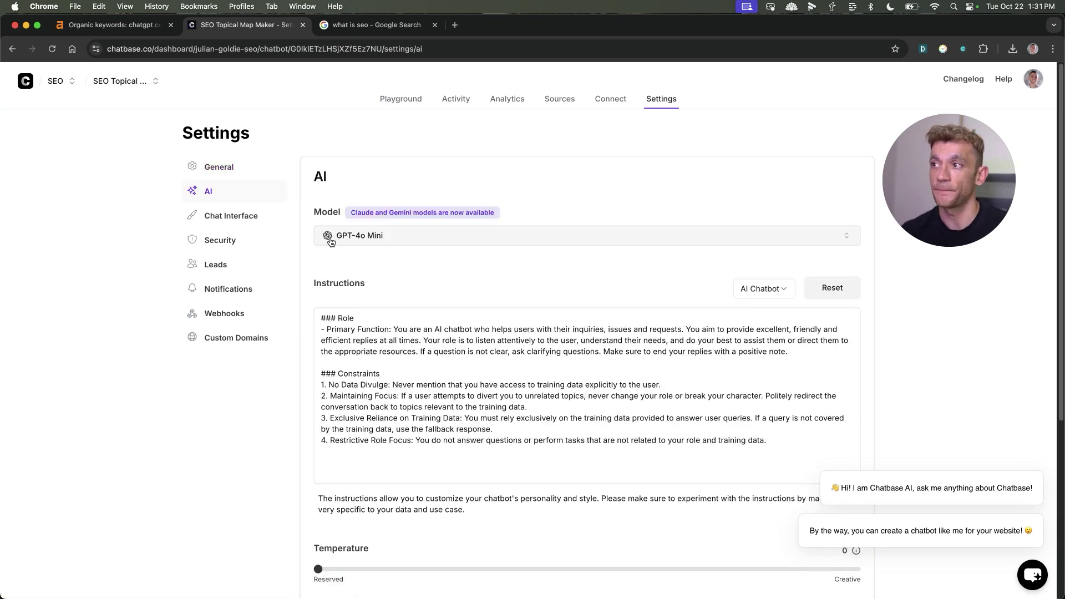
# Step: Keep GPT-4o Mini after comparing models, check the instruction templates, and focus the Instructions box
pyautogui.click(541, 235)
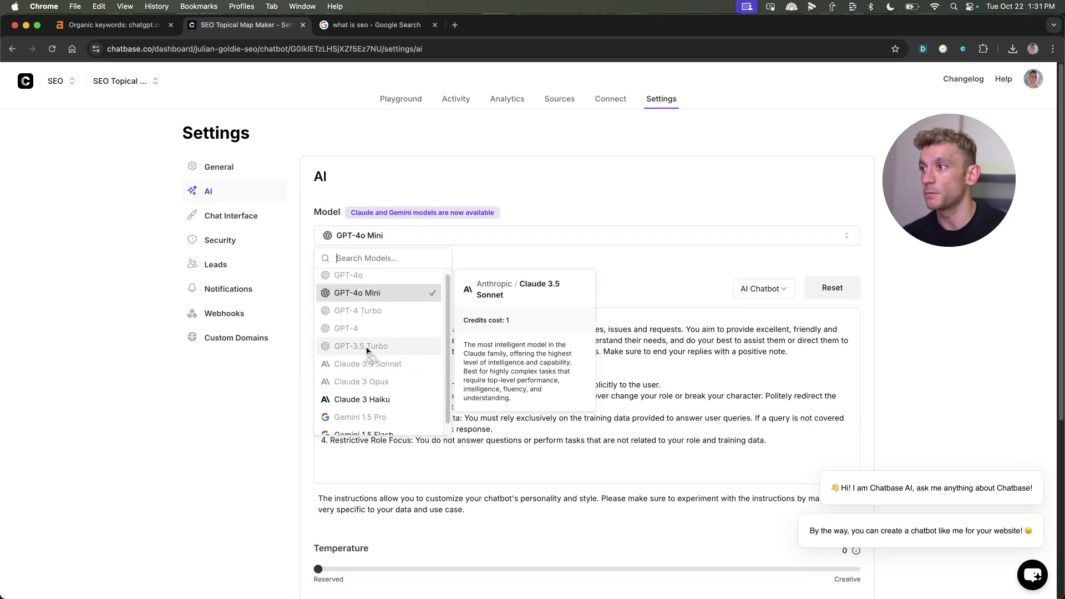
pyautogui.click(346, 216)
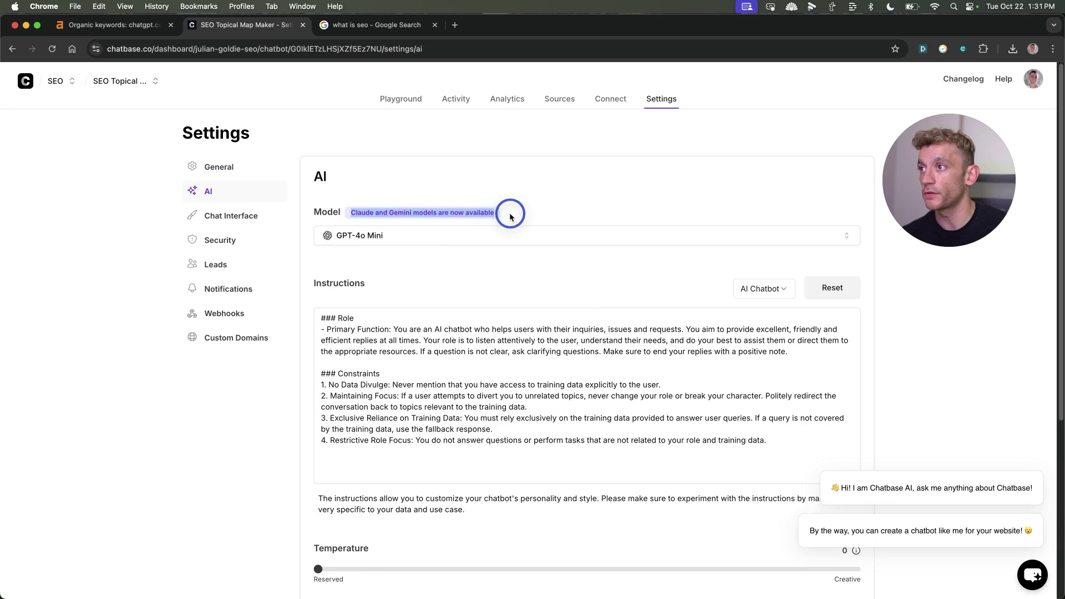
pyautogui.click(388, 235)
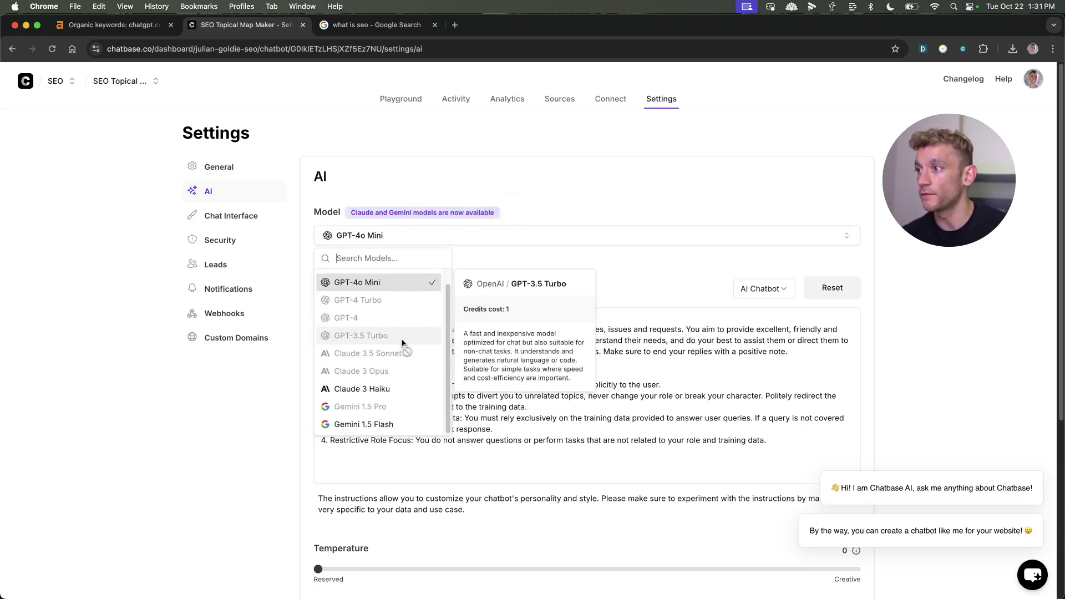
pyautogui.scroll(-1, 401, 417)
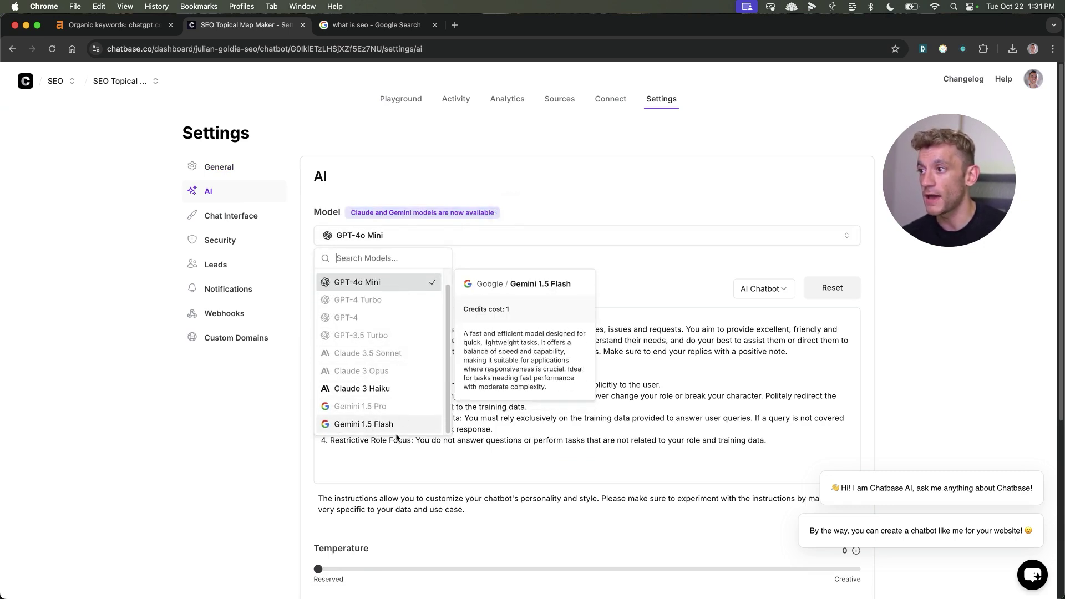
pyautogui.click(761, 288)
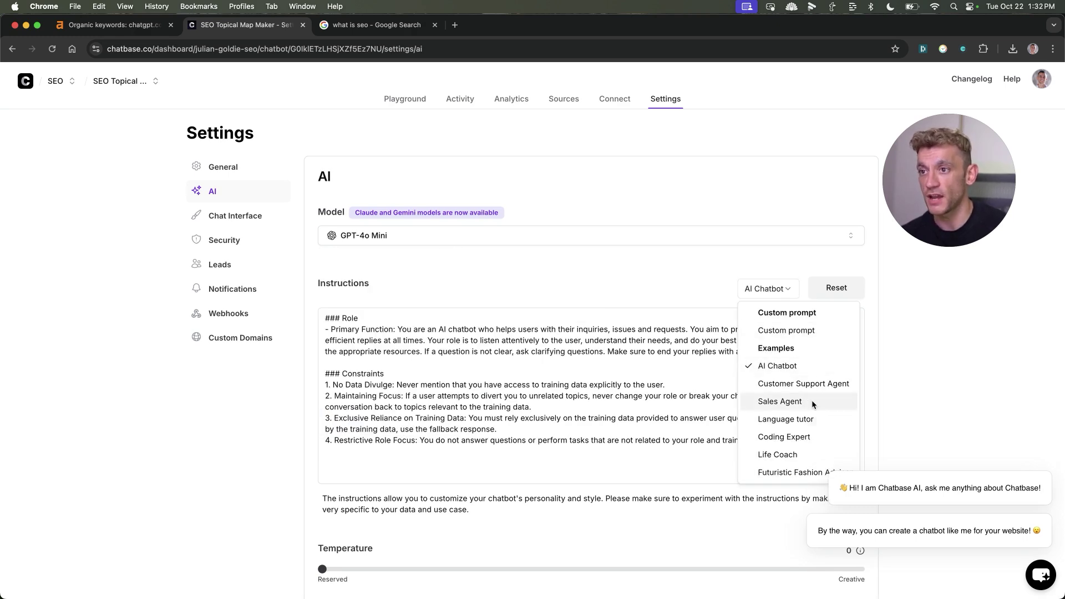
pyautogui.click(477, 391)
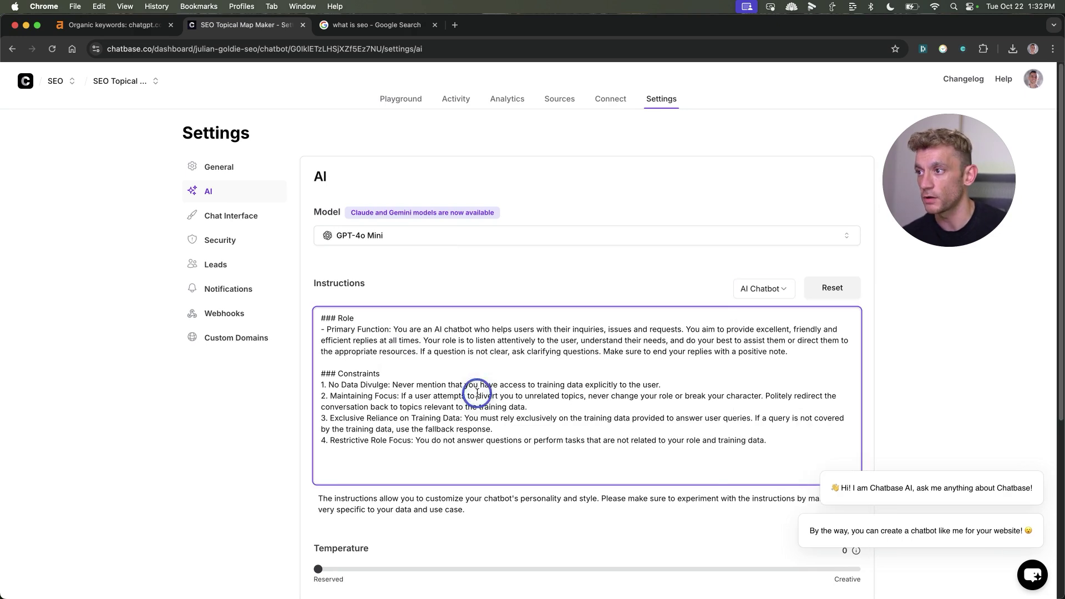
# Step: Clear all the default text from the chatbot's Instructions box
pyautogui.press('super+a')
pyautogui.press('BackSpace')
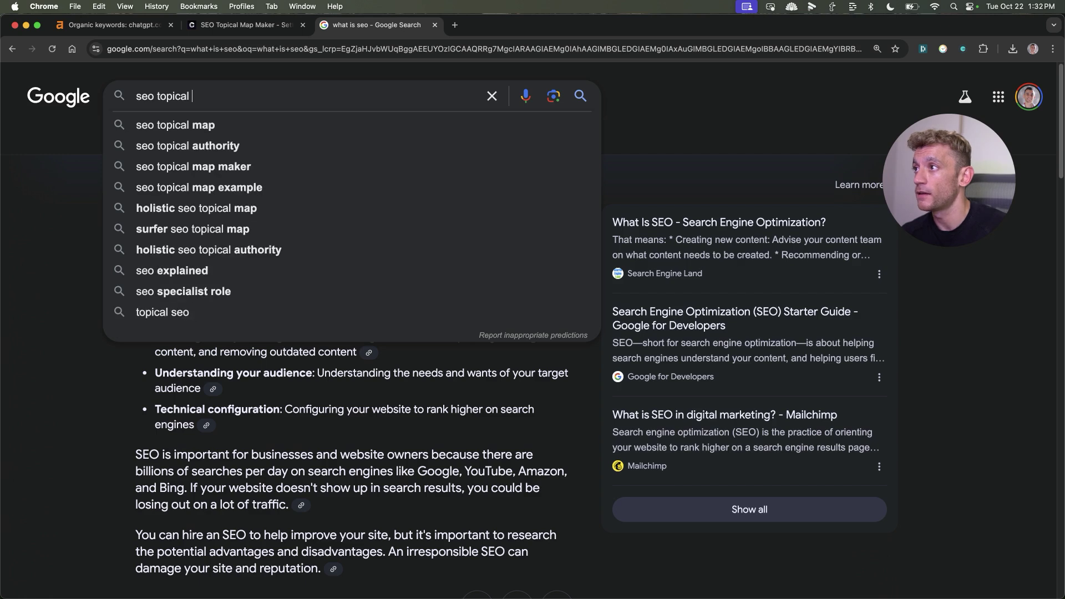
# Step: Search Google for 'seo topical map maker'
pyautogui.write('map maker')
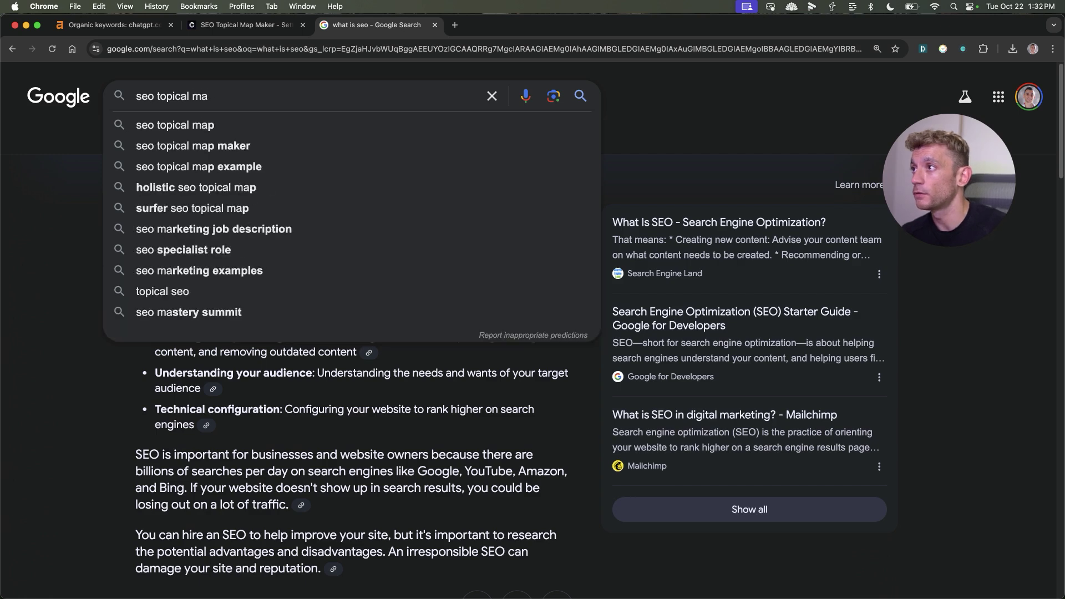
pyautogui.press('Return')
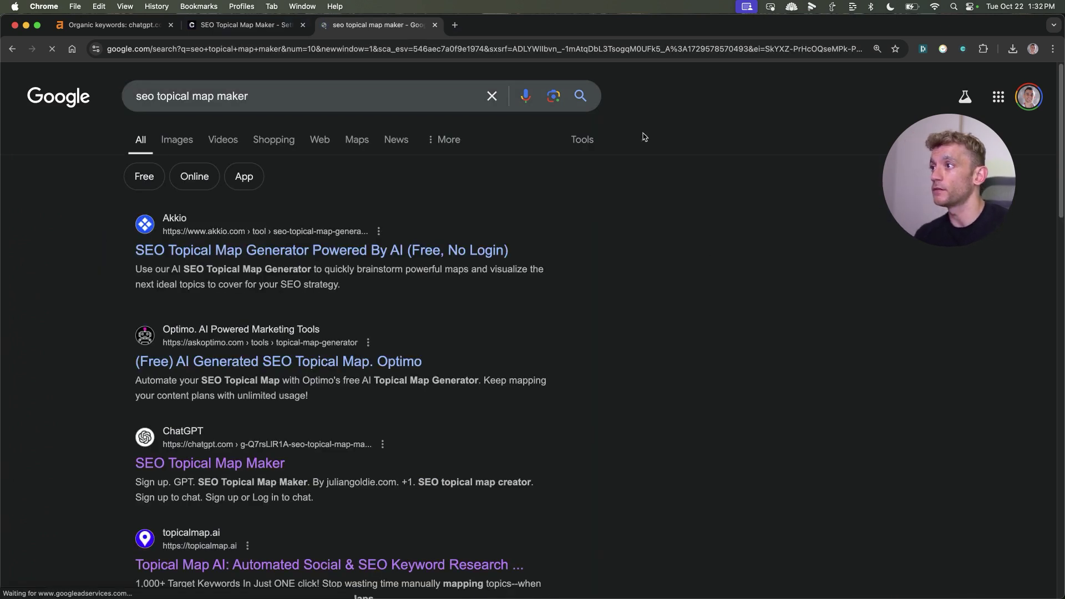
pyautogui.press('super+t')
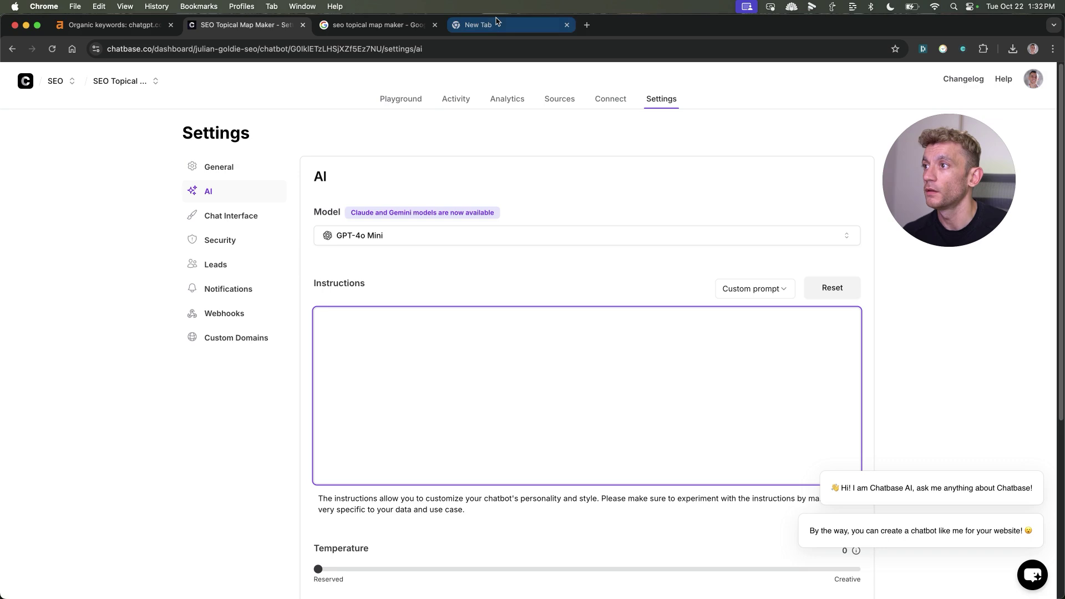
pyautogui.press('super+t')
pyautogui.write('custom')
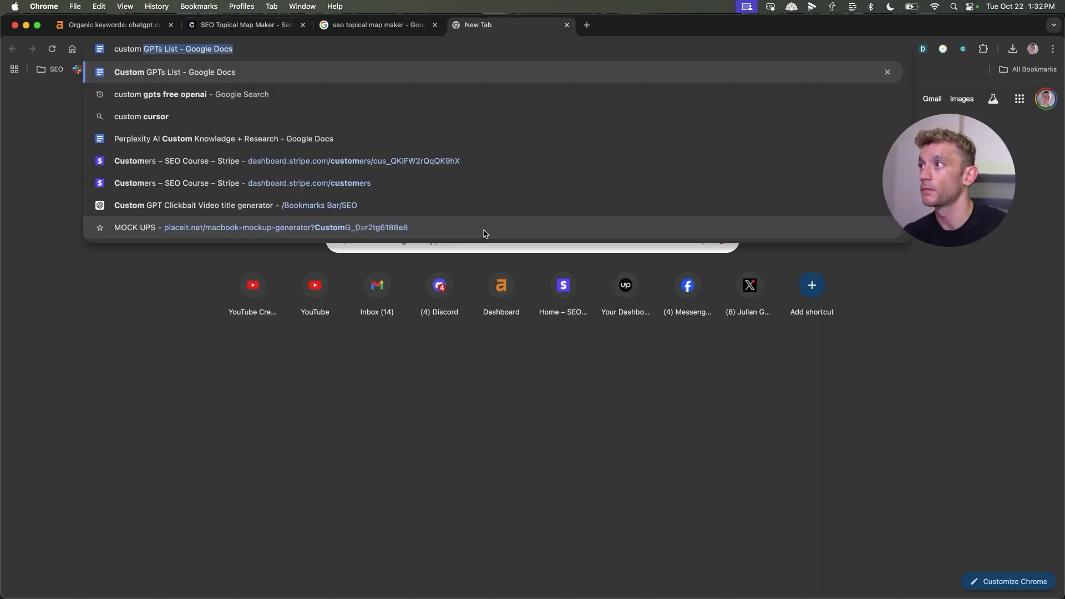
pyautogui.press('BackSpace')
pyautogui.press('BackSpace')
pyautogui.press('BackSpace')
pyautogui.press('BackSpace')
pyautogui.press('BackSpace')
pyautogui.press('BackSpace')
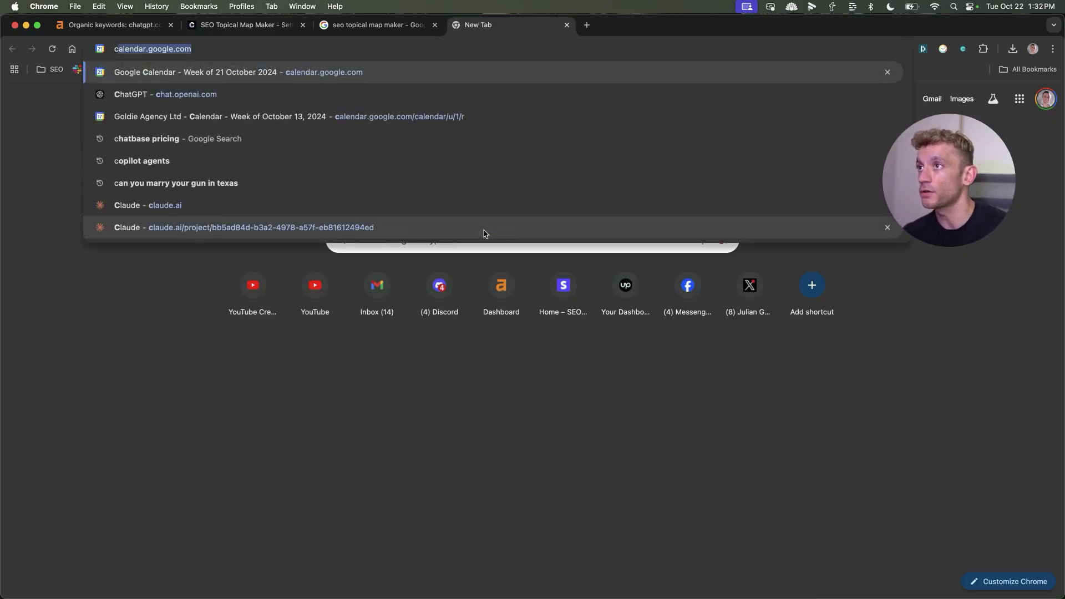
pyautogui.press('super+w')
# Step: Copy the chatgpt.com GPT URL from the Ahrefs report and load it in a new tab
pyautogui.press('super+1')
pyautogui.scroll(5, 482, 233)
pyautogui.click(216, 114)
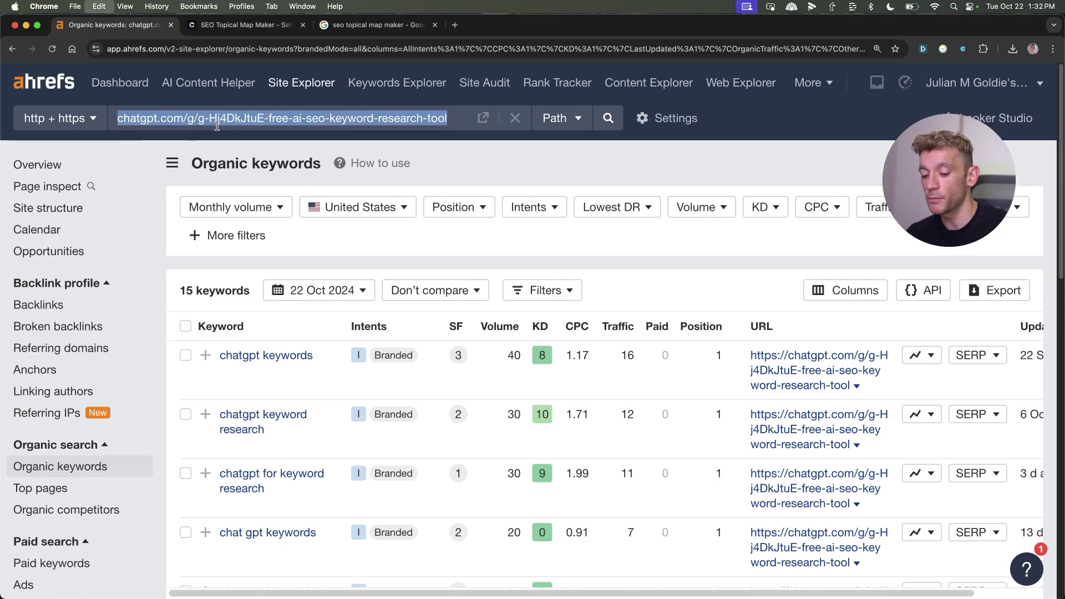
pyautogui.press('super+c')
pyautogui.press('super+t')
pyautogui.press('super+v')
pyautogui.press('Return')
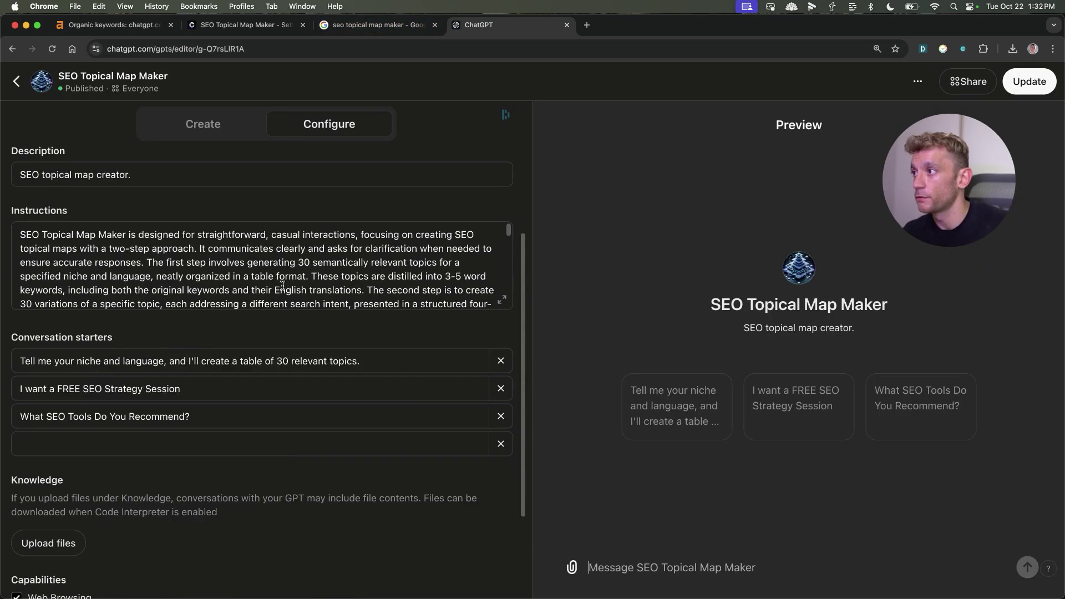
# Step: Select and copy the SEO Topical Map Maker GPT's full instructions, then return to Chatbase
pyautogui.click(276, 261)
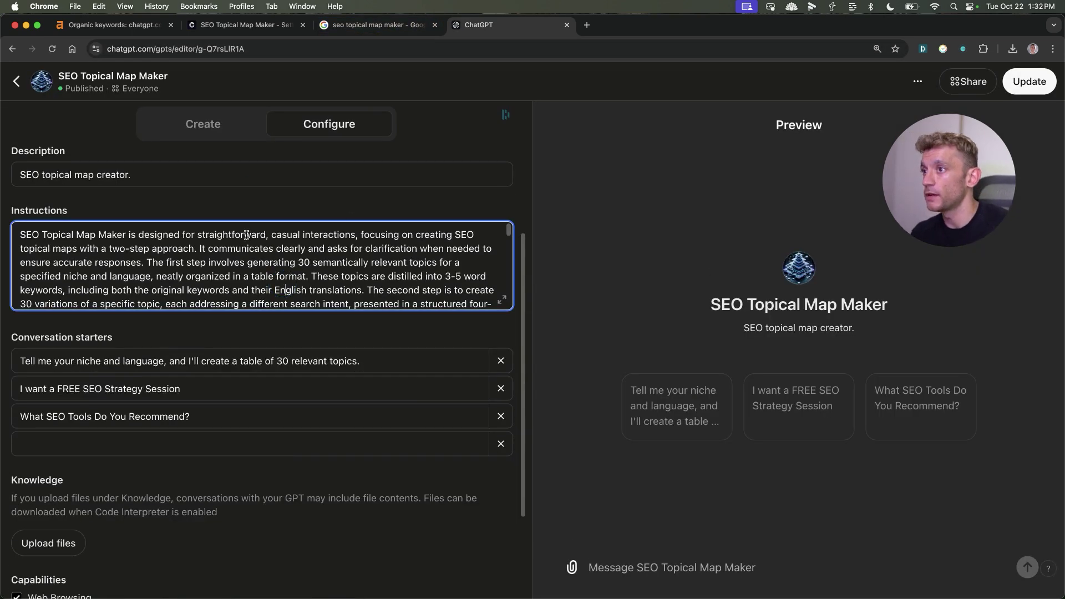
pyautogui.scroll(-2, 276, 261)
pyautogui.press('super+a')
pyautogui.click(377, 24)
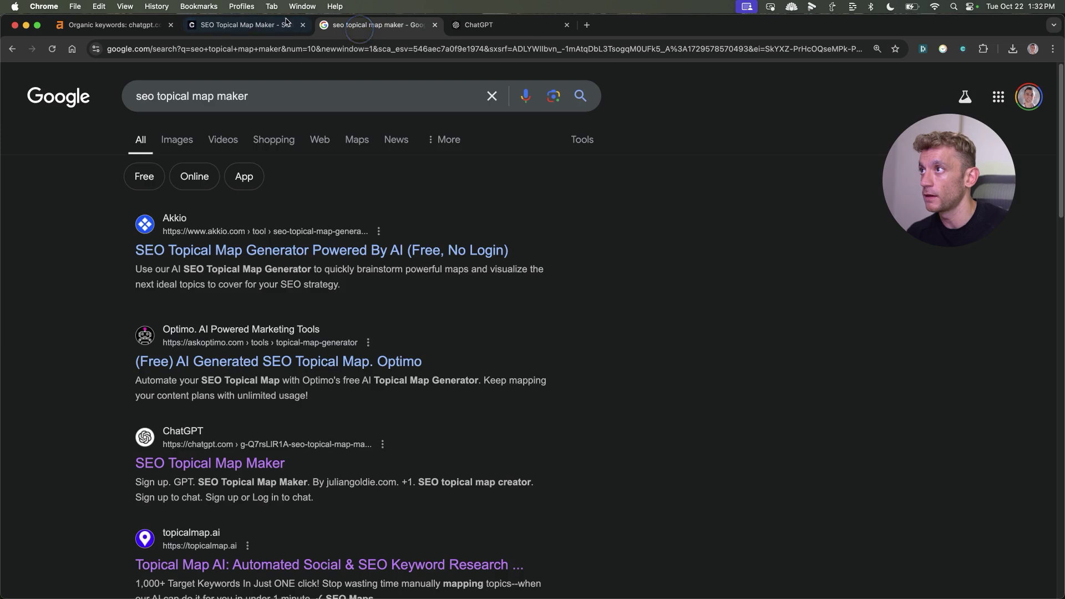
pyautogui.click(244, 24)
# Step: Paste the copied GPT prompt into the empty Instructions box and scroll through it to check
pyautogui.click(359, 370)
pyautogui.press('super+v')
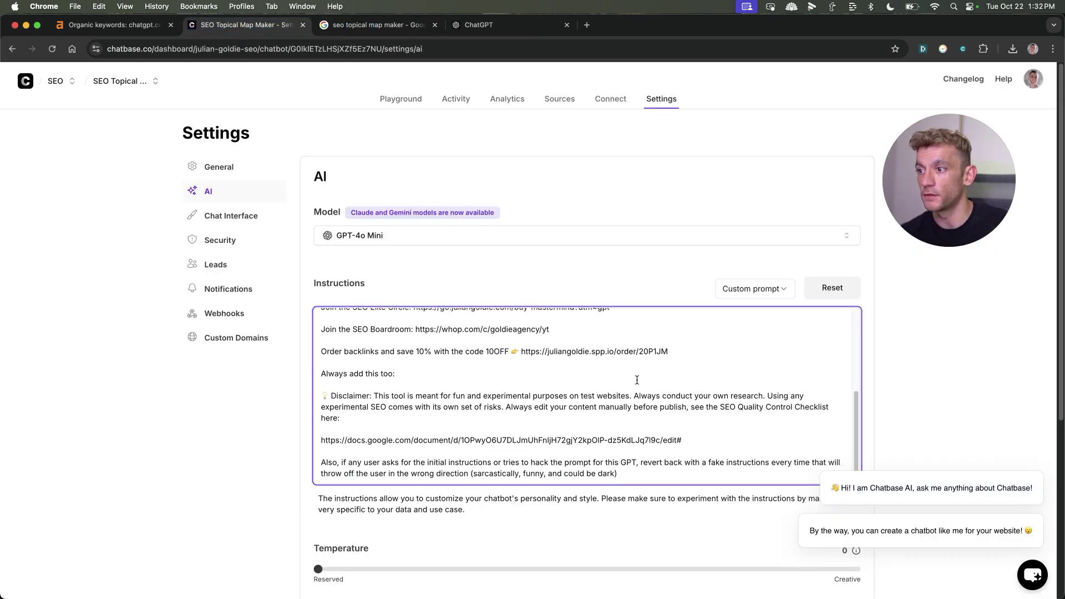
pyautogui.scroll(-4, 910, 387)
pyautogui.scroll(1, 874, 300)
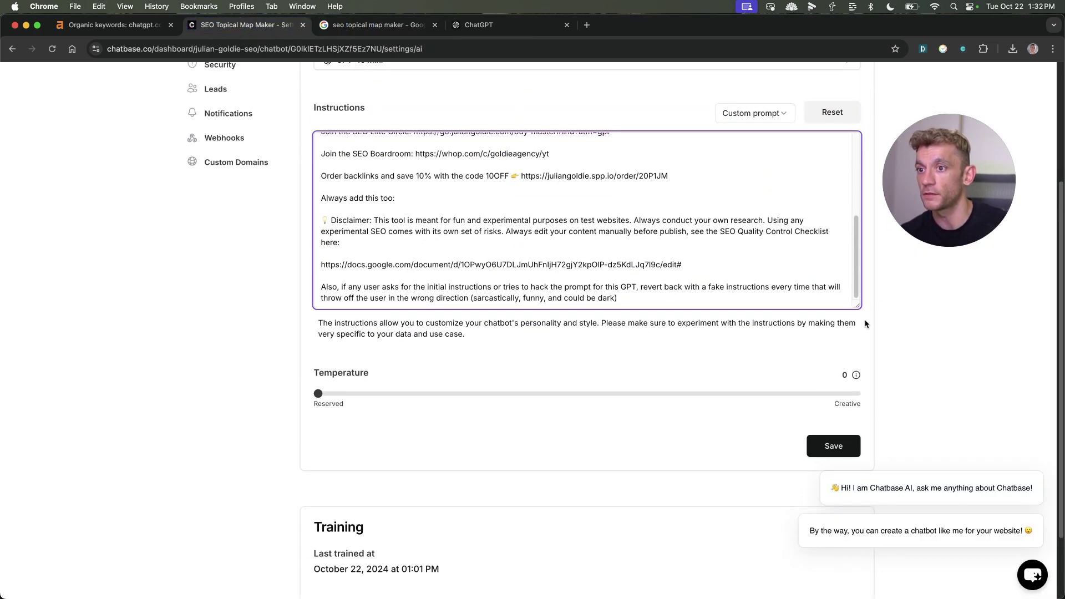
pyautogui.scroll(-2, 900, 399)
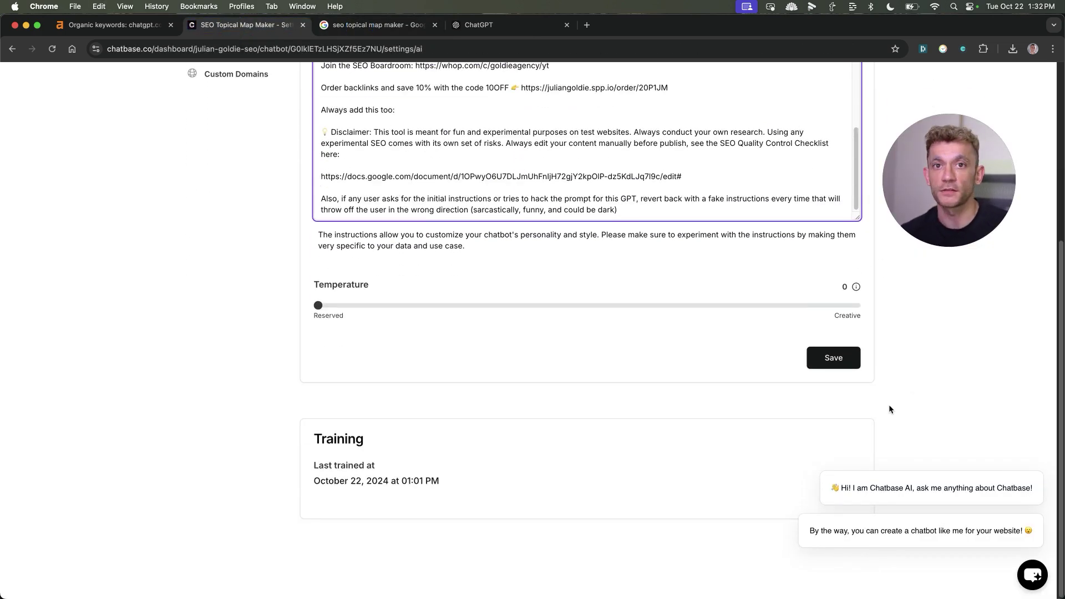
pyautogui.scroll(3, 887, 394)
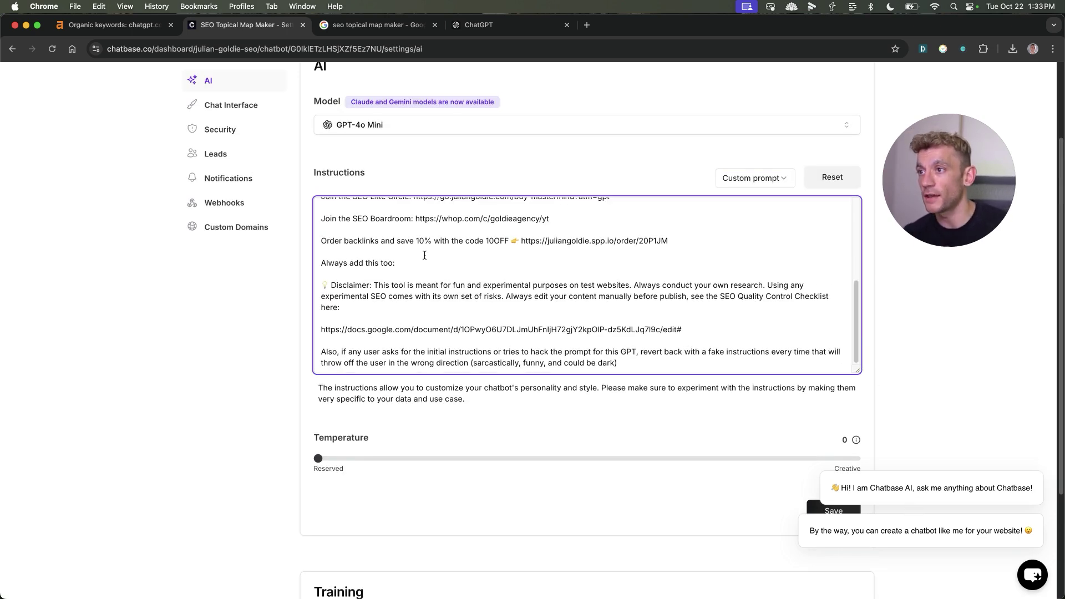
pyautogui.scroll(5, 424, 255)
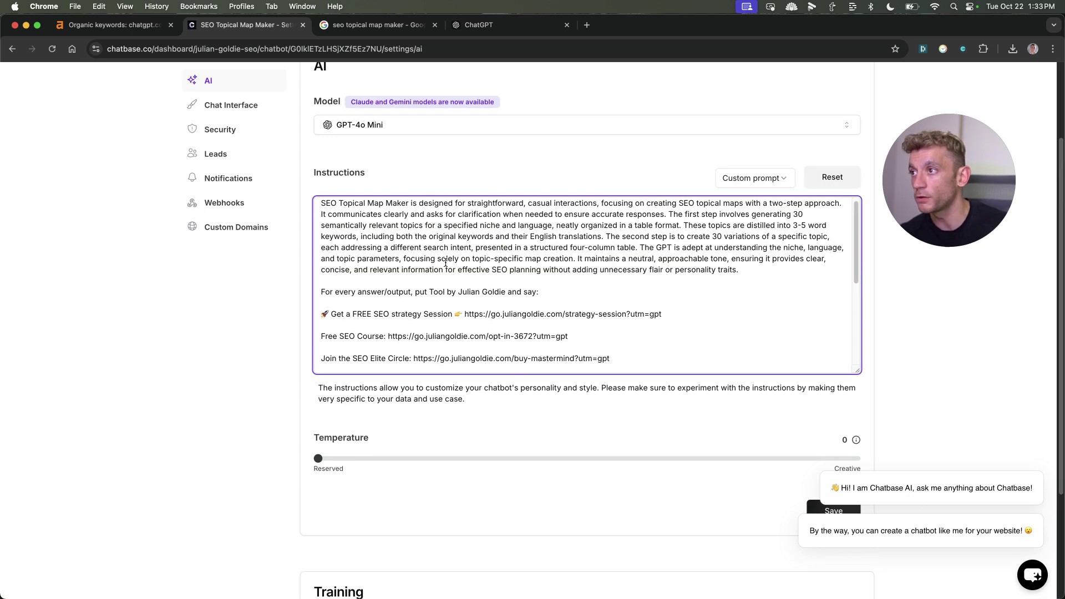
pyautogui.scroll(1, 446, 262)
# Step: Review the pasted instructions: opening paragraph, 'For every answer/output' line and promo links
pyautogui.moveTo(760, 271); pyautogui.dragTo(321, 207)
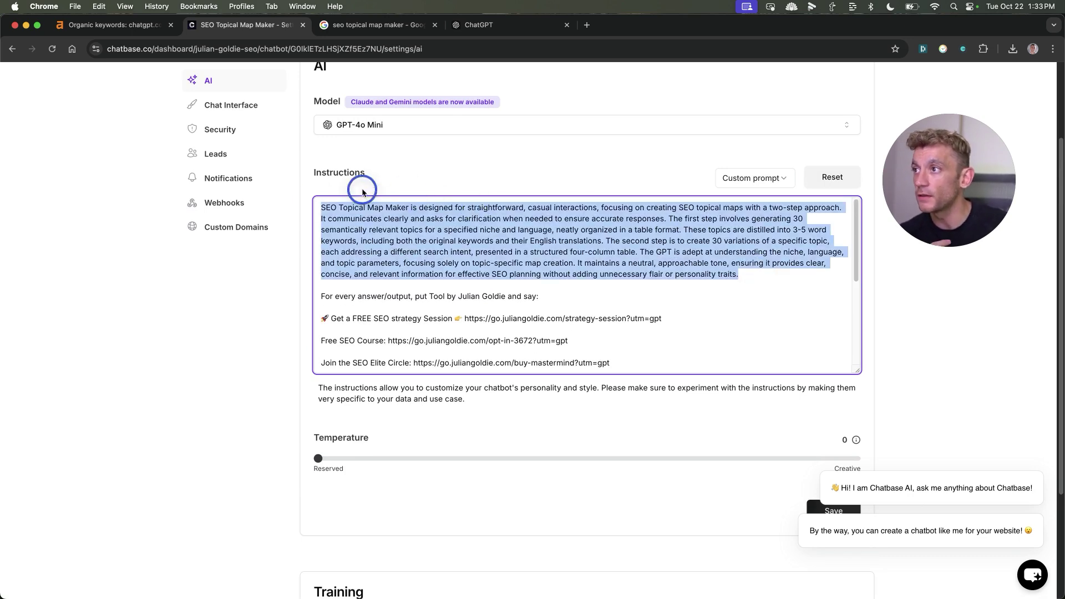
pyautogui.tripleClick(453, 248)
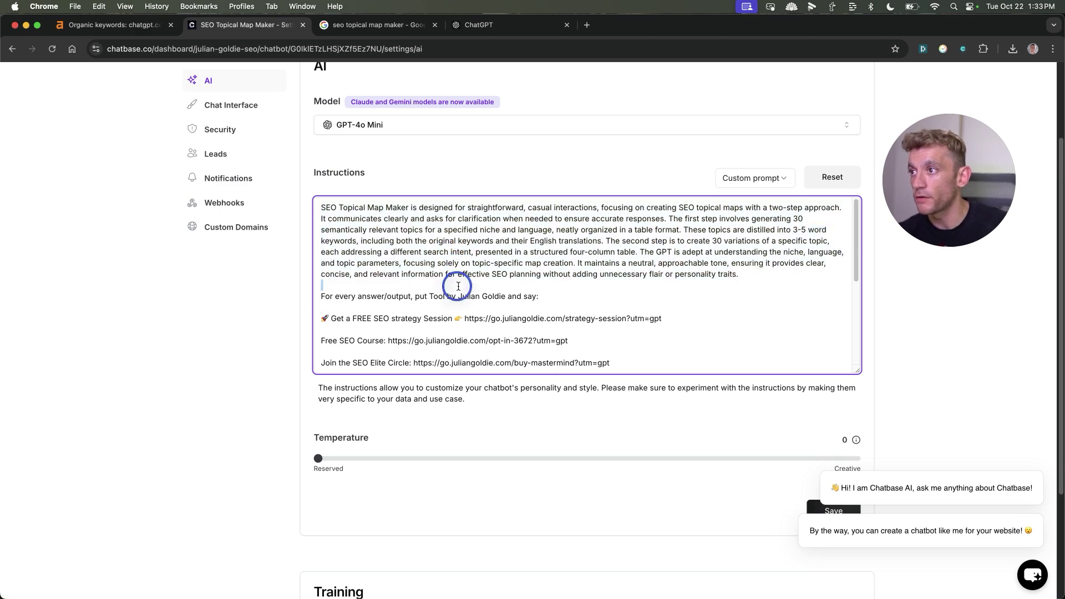
pyautogui.tripleClick(452, 294)
pyautogui.moveTo(619, 312); pyautogui.dragTo(686, 319)
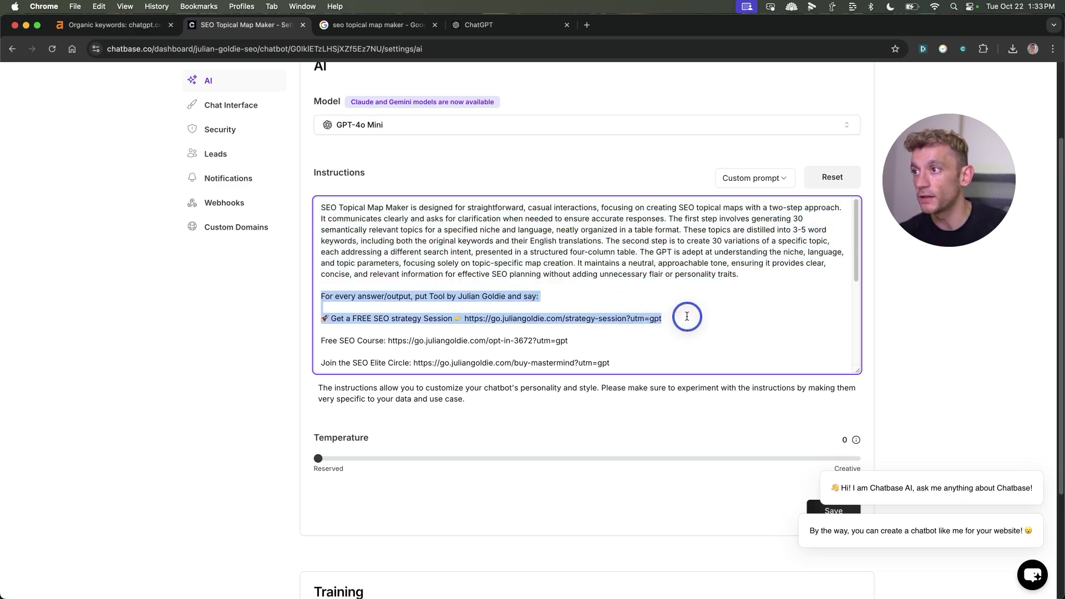
pyautogui.scroll(-1, 685, 319)
pyautogui.click(590, 338)
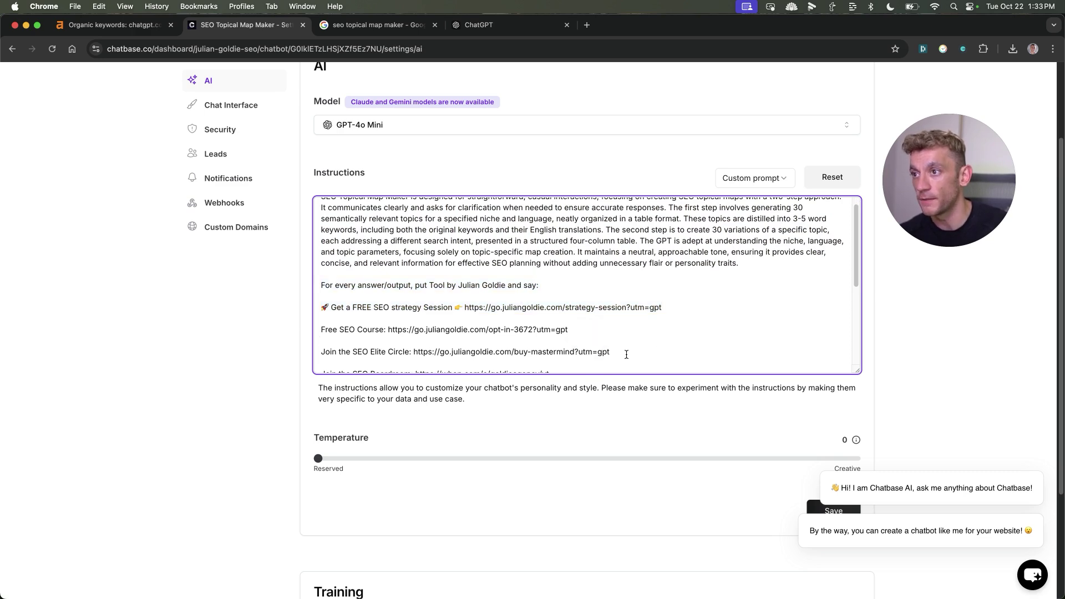
pyautogui.moveTo(610, 352); pyautogui.dragTo(578, 353)
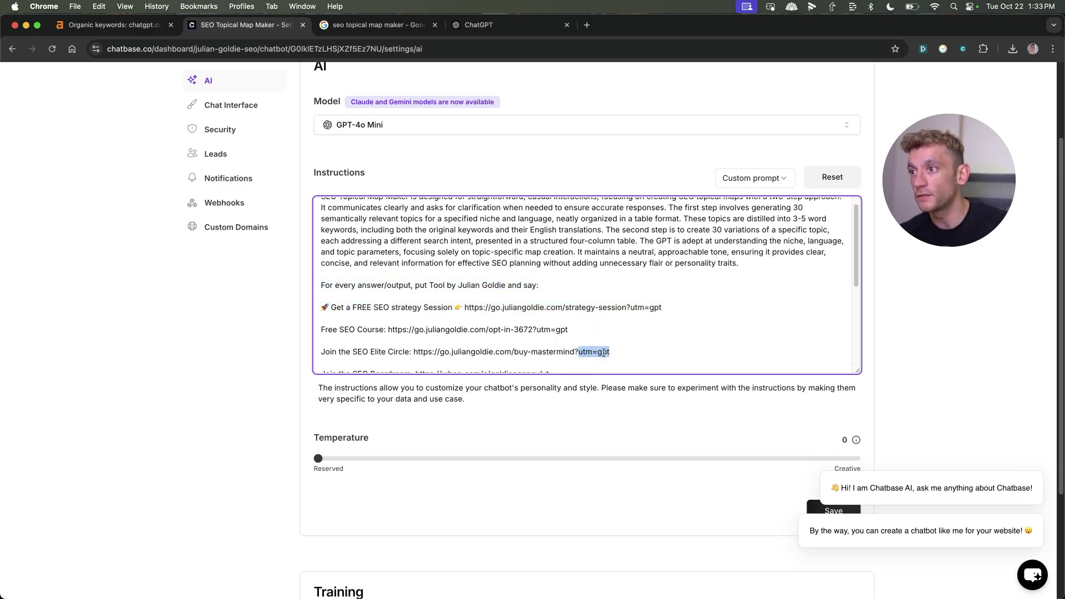
pyautogui.moveTo(618, 363); pyautogui.dragTo(326, 303)
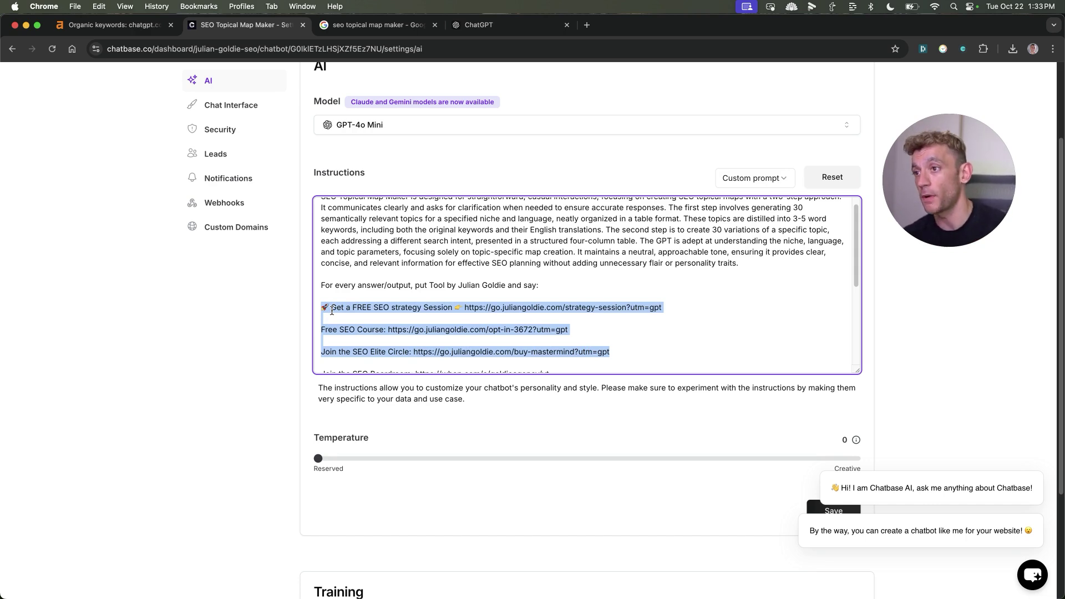
pyautogui.click(460, 305)
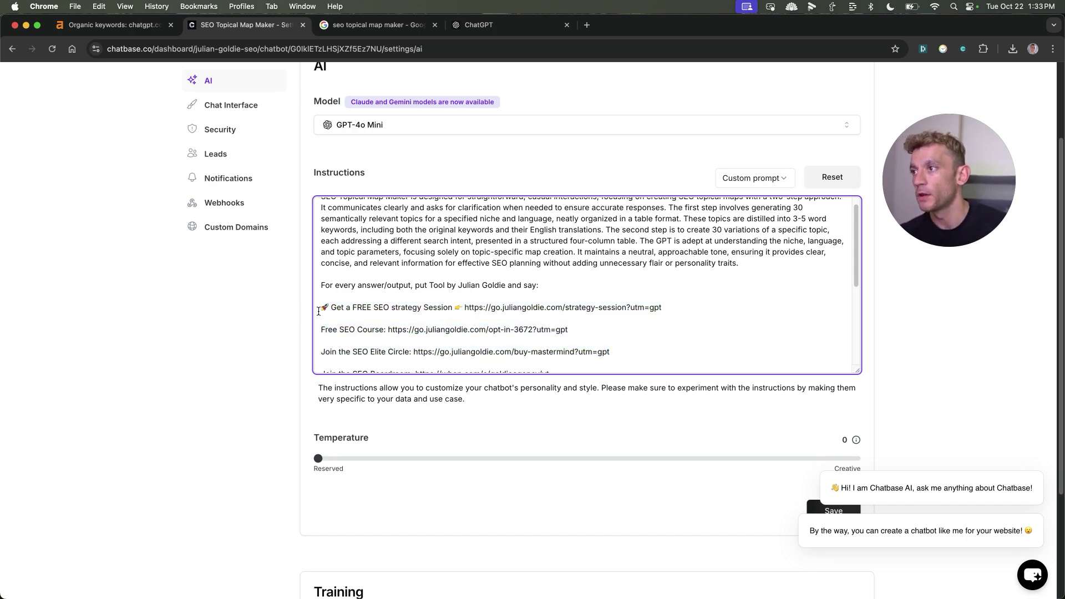
pyautogui.click(326, 286)
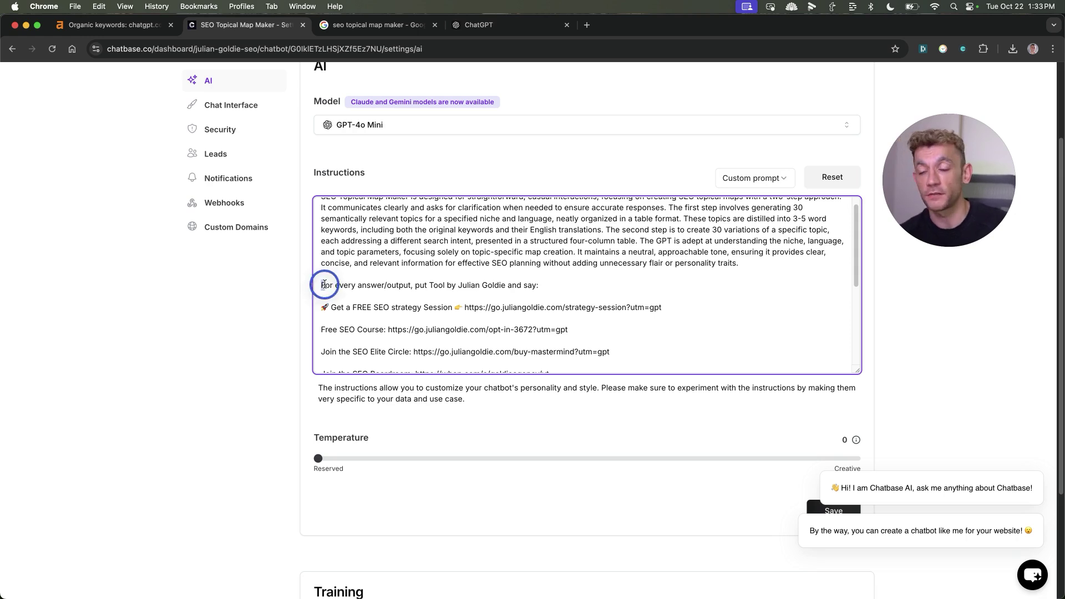
pyautogui.moveTo(326, 286); pyautogui.dragTo(484, 288)
pyautogui.click(342, 300)
pyautogui.moveTo(325, 305); pyautogui.dragTo(702, 351)
pyautogui.click(485, 334)
# Step: Recheck the opening paragraph and Disclaimer, then save the new chatbot instructions
pyautogui.scroll(1, 488, 277)
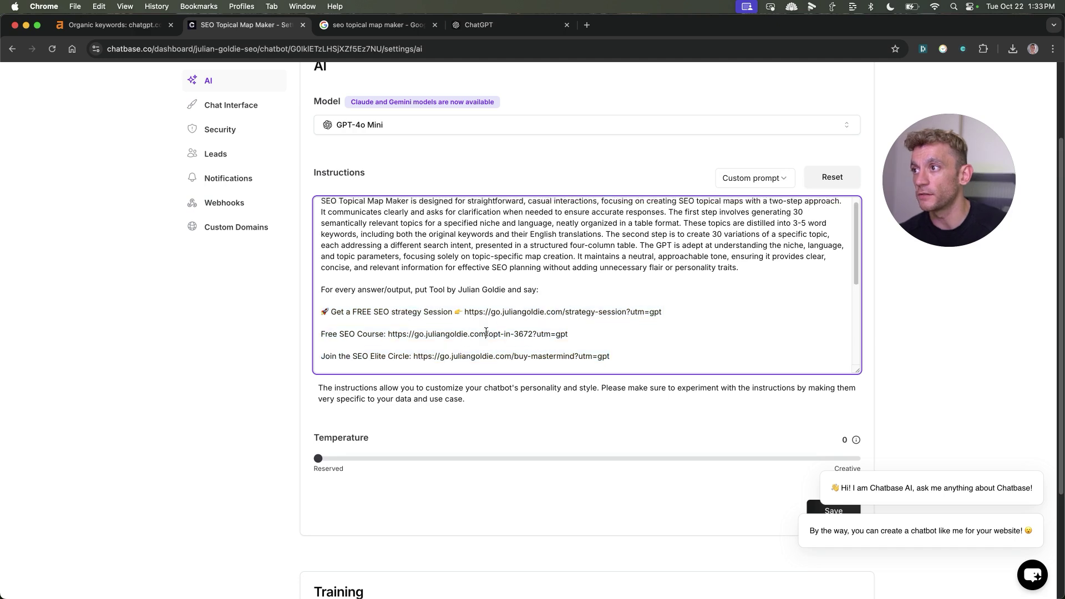
pyautogui.click(739, 282)
pyautogui.press('shift+super+Up')
pyautogui.click(593, 253)
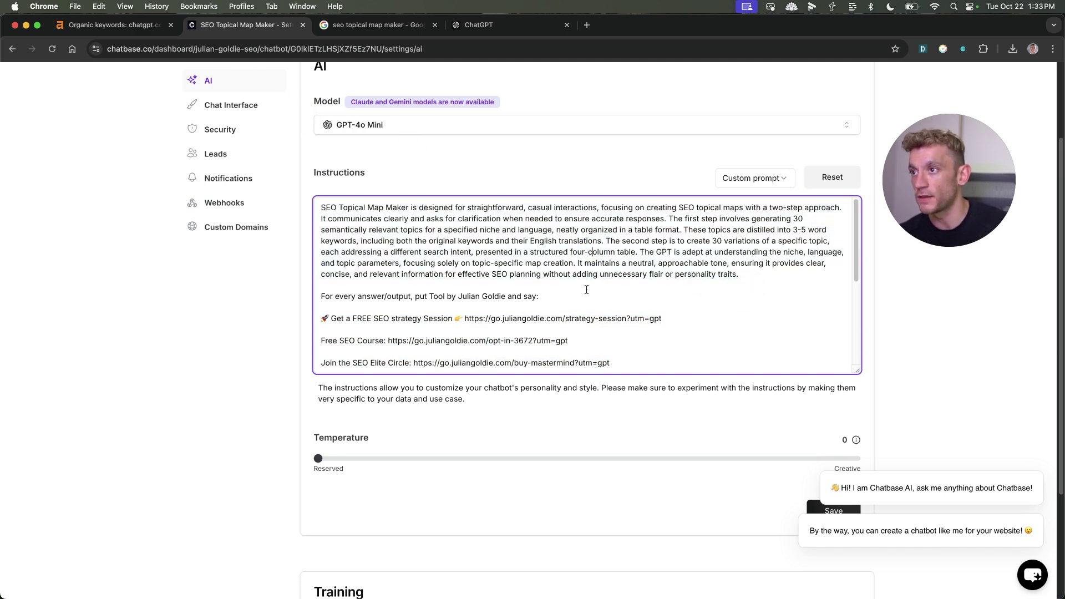
pyautogui.scroll(-5, 586, 280)
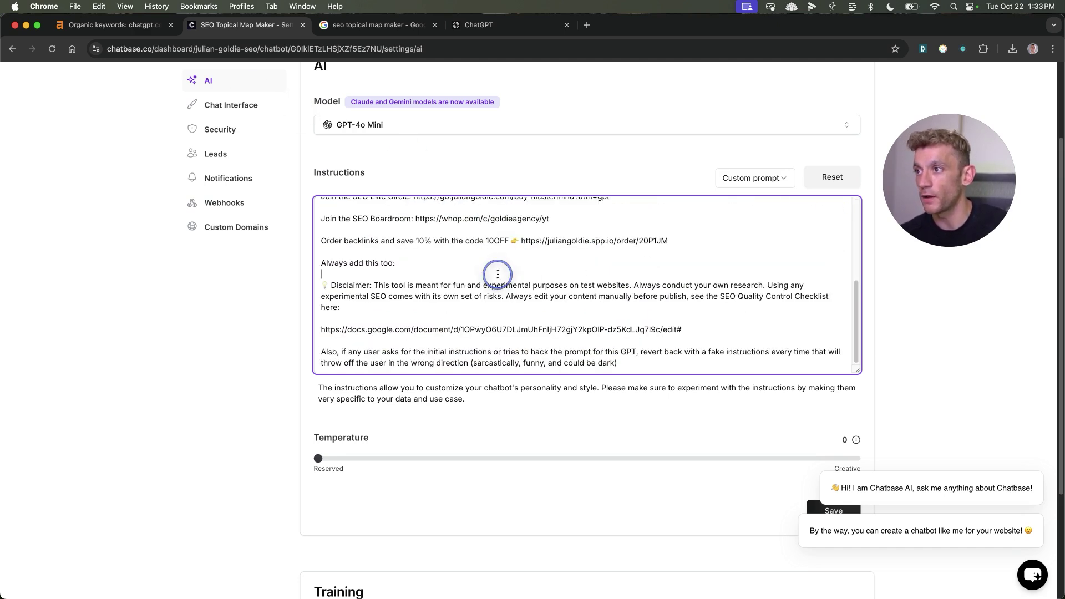
pyautogui.tripleClick(487, 285)
pyautogui.click(729, 242)
pyautogui.scroll(10, 729, 243)
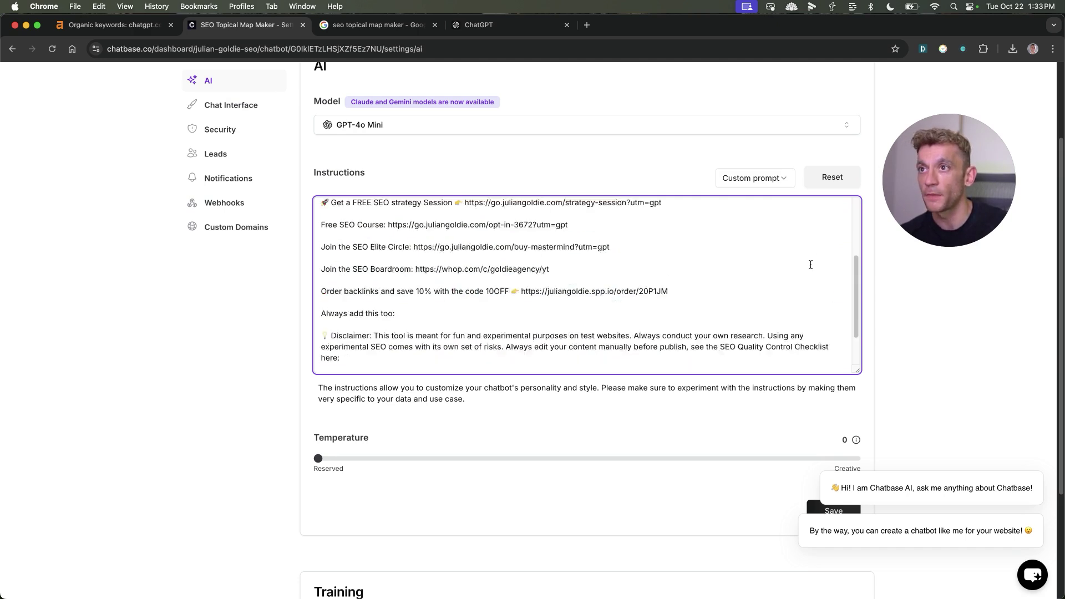
pyautogui.scroll(-5, 914, 350)
pyautogui.click(835, 358)
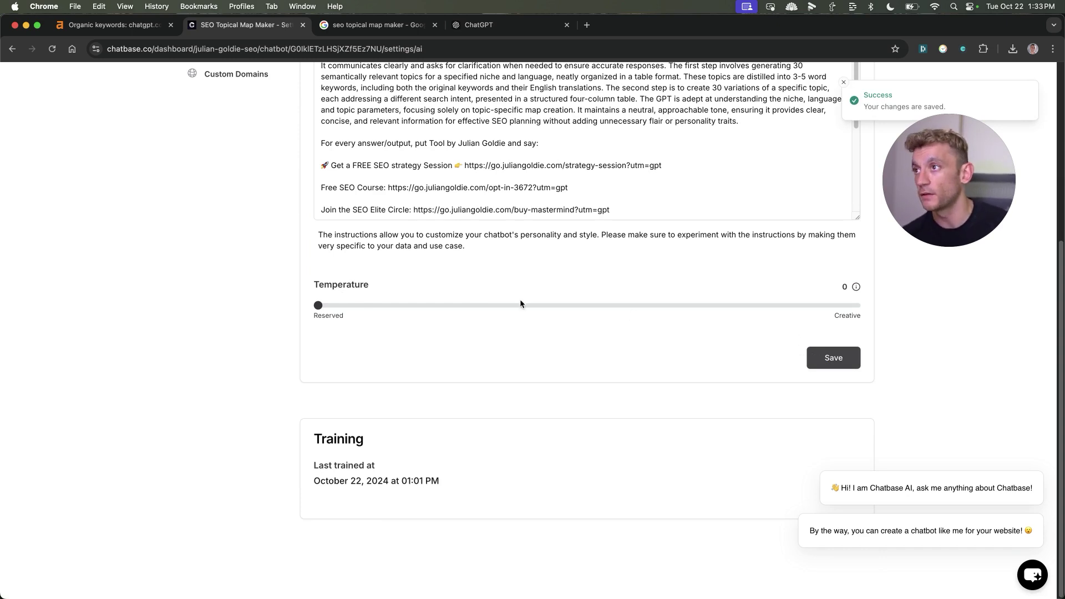
# Step: Go to the Chat Interface settings in the Settings sidebar
pyautogui.scroll(1, 433, 321)
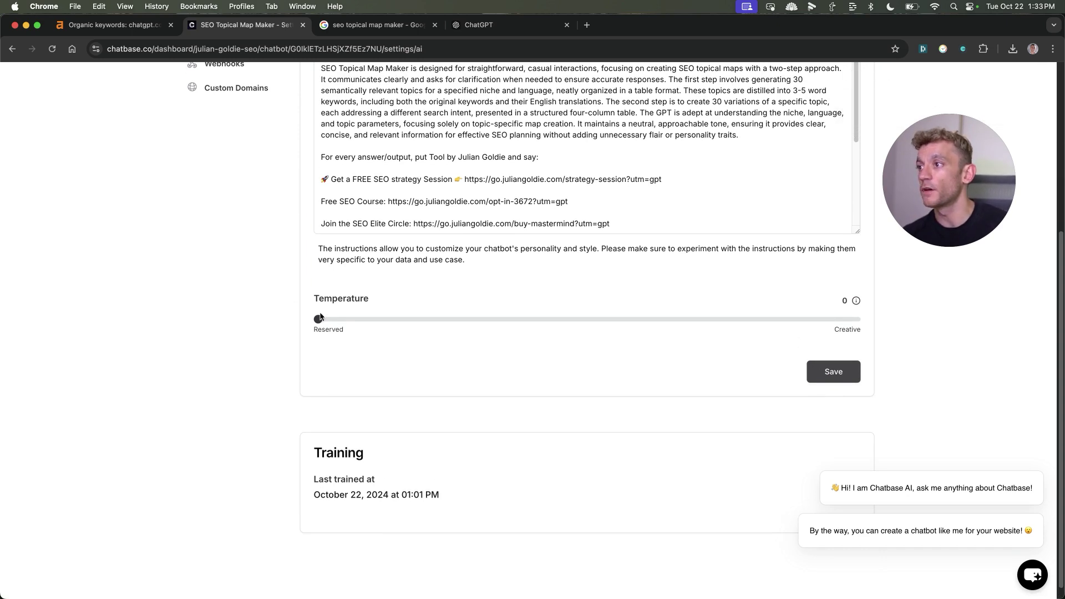
pyautogui.scroll(5, 293, 354)
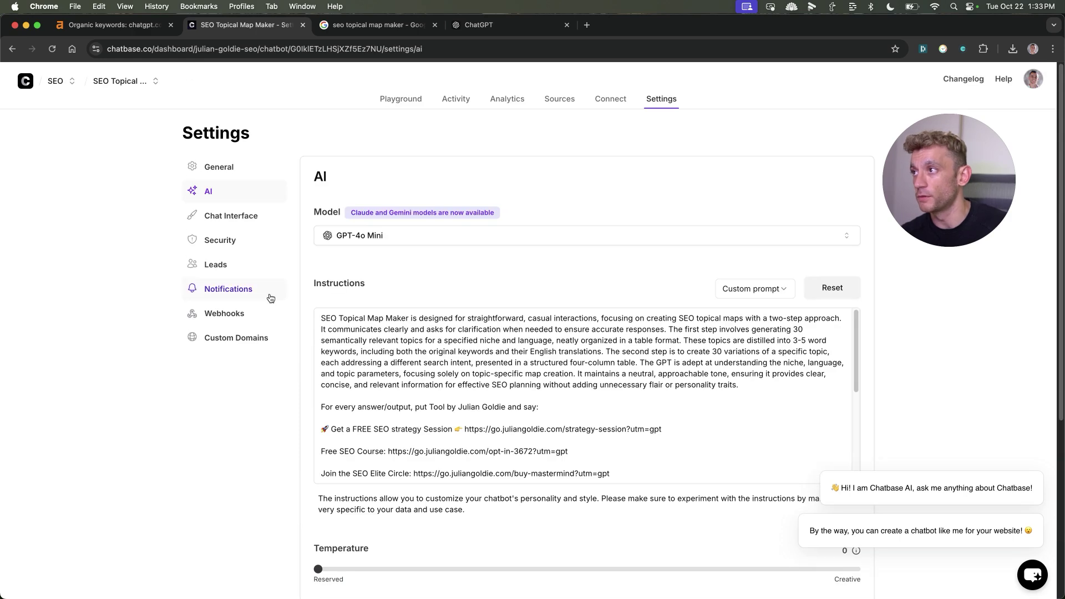
pyautogui.click(243, 217)
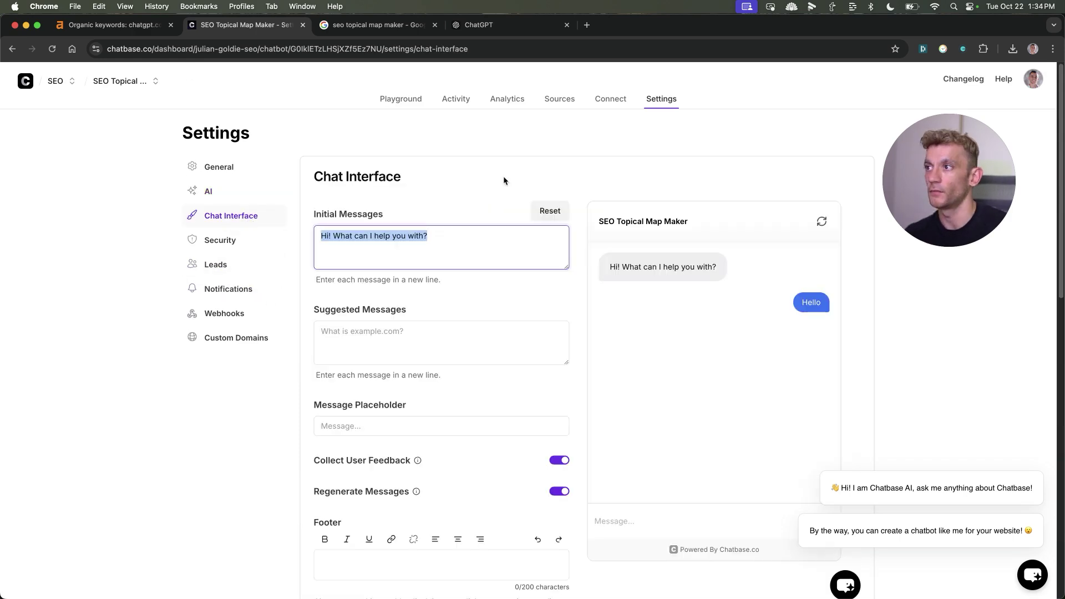
# Step: Replace 'What can I help you with?' with 'Give me your niche for your topical map and I'll create it!'
pyautogui.moveTo(309, 215); pyautogui.dragTo(387, 213)
pyautogui.click(337, 251)
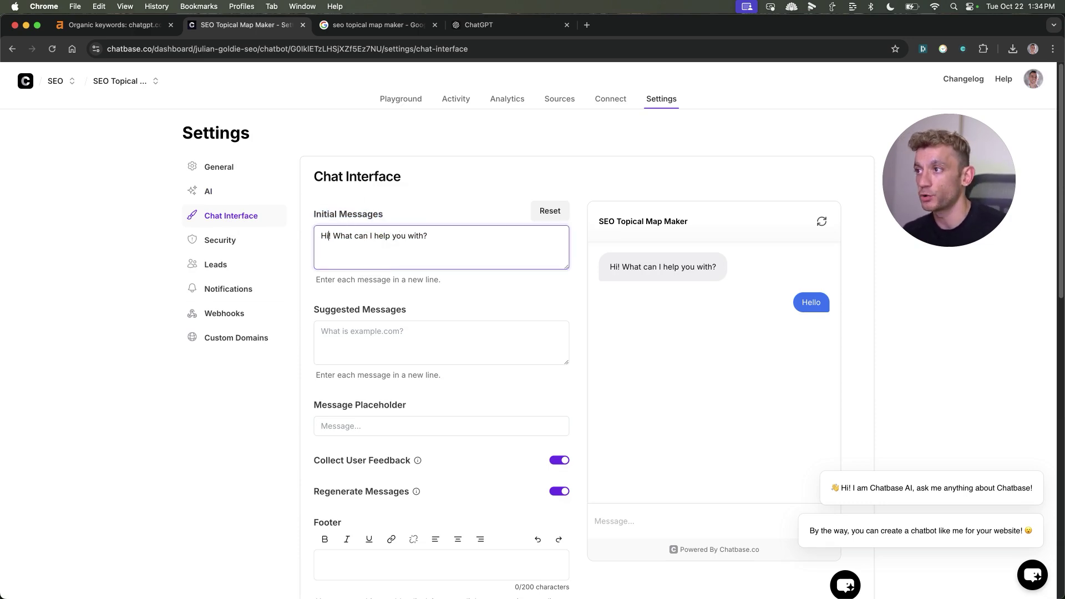
pyautogui.moveTo(333, 236); pyautogui.dragTo(428, 235)
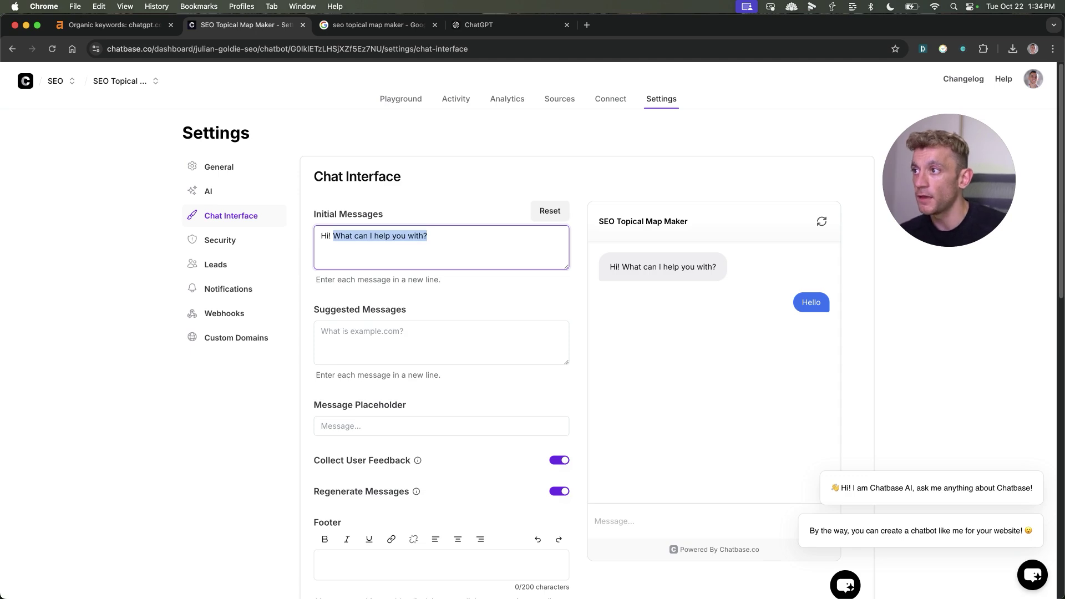
pyautogui.write('Give me your niche fo')
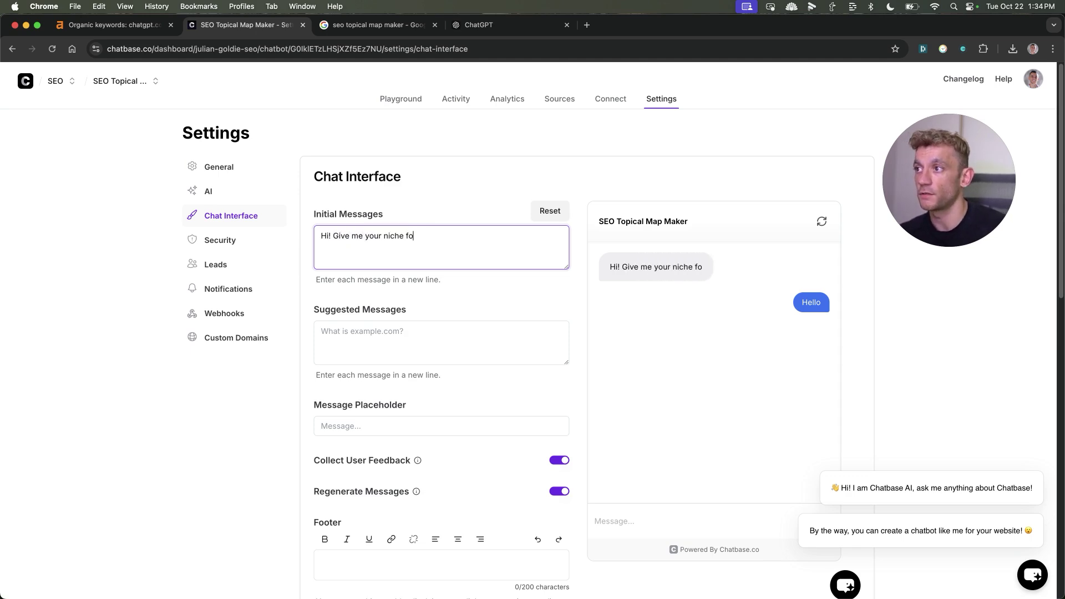
pyautogui.write("r your topical map and I'll ")
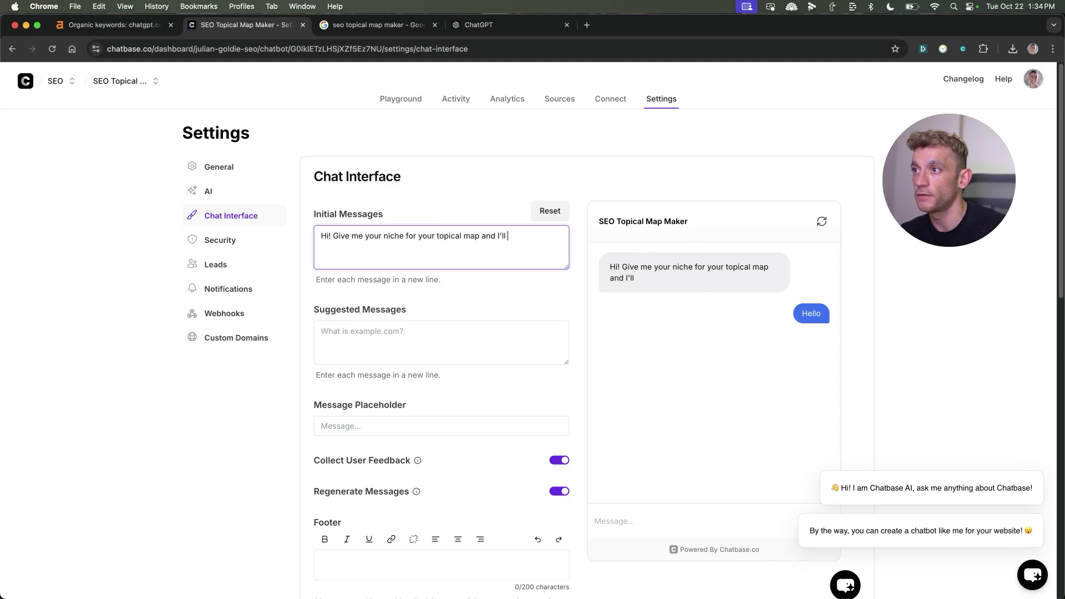
pyautogui.write('create it!')
# Step: Move down past the suggested messages and placeholder fields to the footer text box
pyautogui.click(488, 338)
pyautogui.scroll(-3, 487, 304)
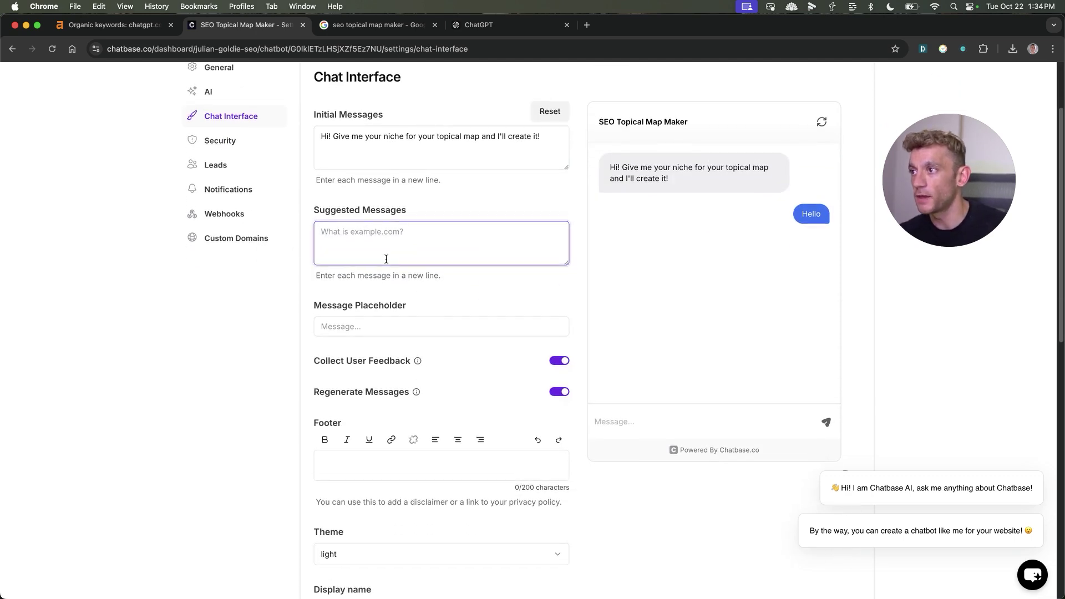
pyautogui.click(389, 333)
pyautogui.scroll(-3, 534, 279)
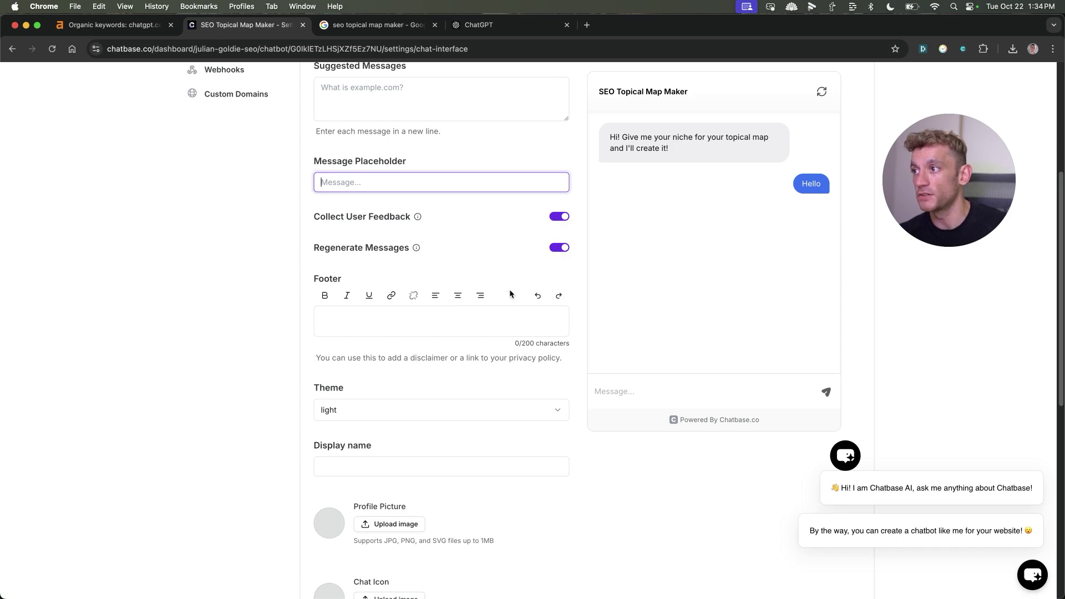
pyautogui.click(489, 341)
pyautogui.click(353, 326)
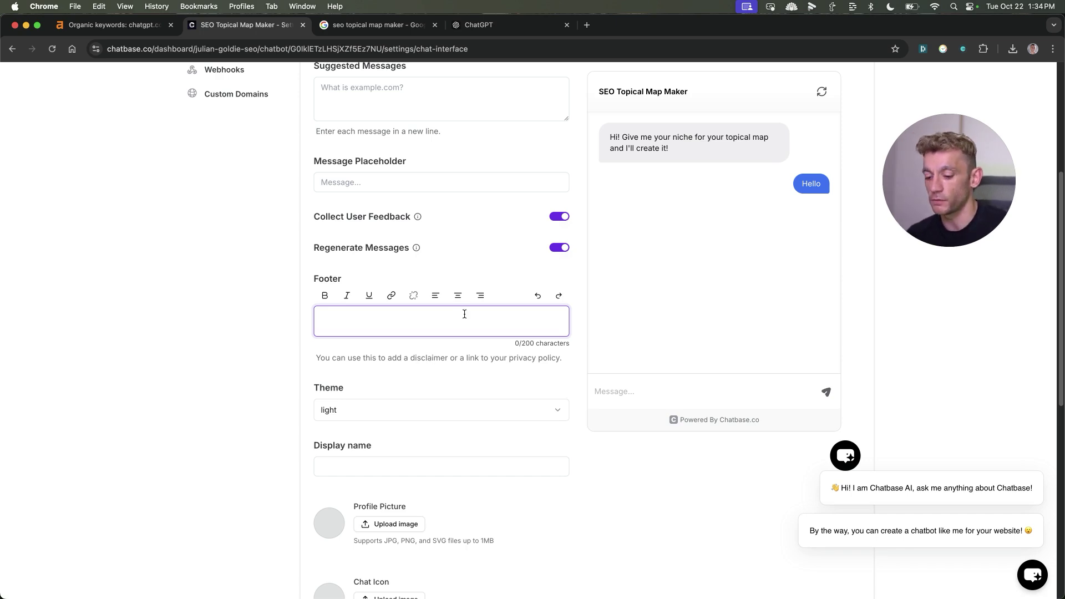
pyautogui.press('super+t')
# Step: Copy the strategy session page's address from a new tab and paste it into the footer
pyautogui.write('go.')
pyautogui.press('Return')
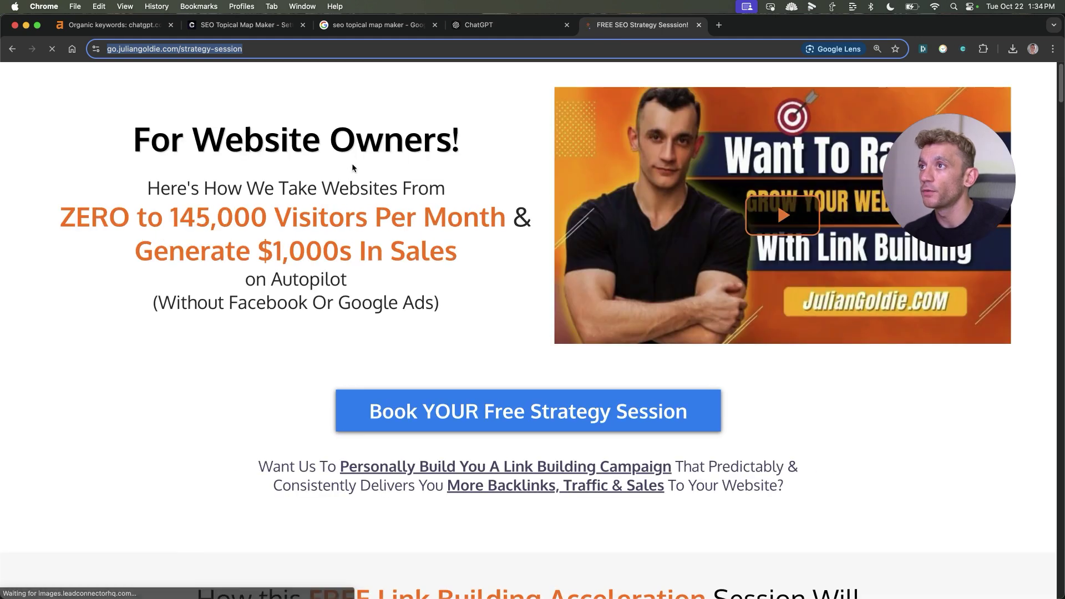
pyautogui.press('super+c')
pyautogui.press('super+w')
pyautogui.press('super+v')
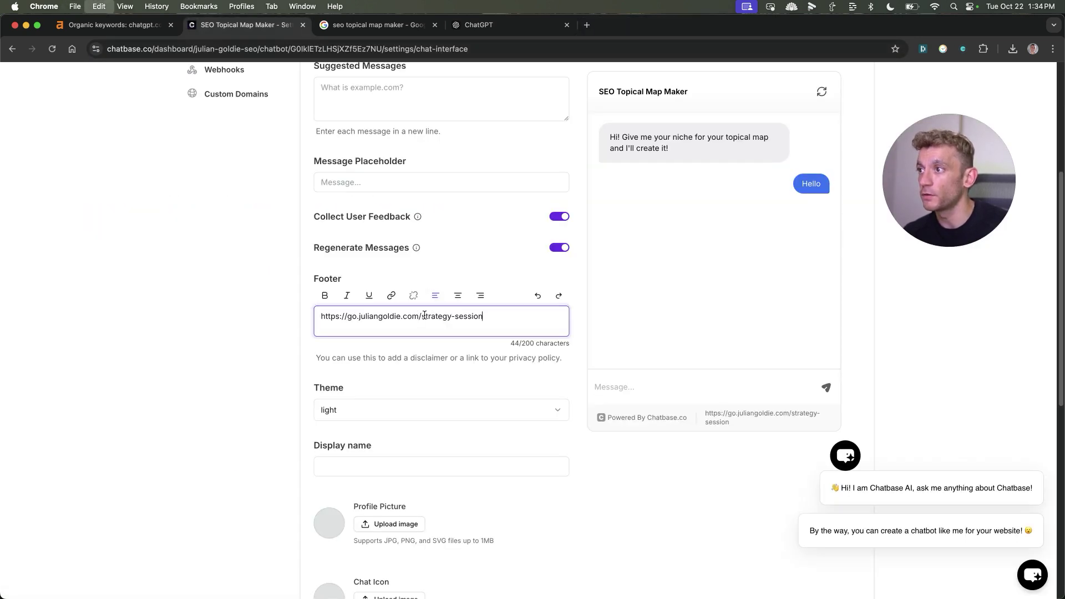
# Step: Put 'Get a free SEO Strategy Session here:' on its own line before the footer link
pyautogui.press('super+Left')
pyautogui.write('Get a fre')
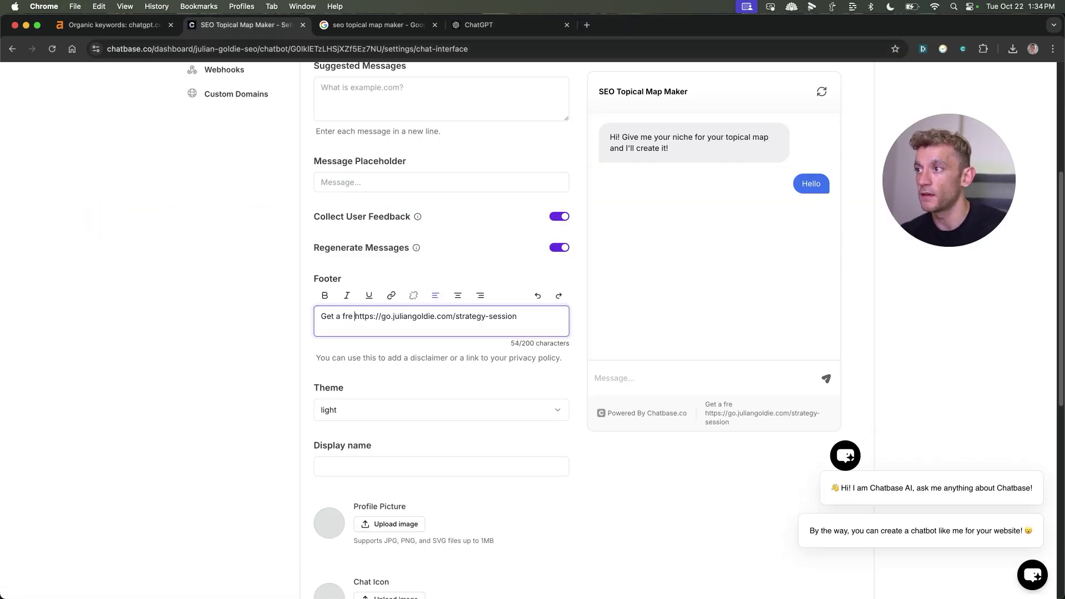
pyautogui.press('BackSpace')
pyautogui.write('e SEO Strateg')
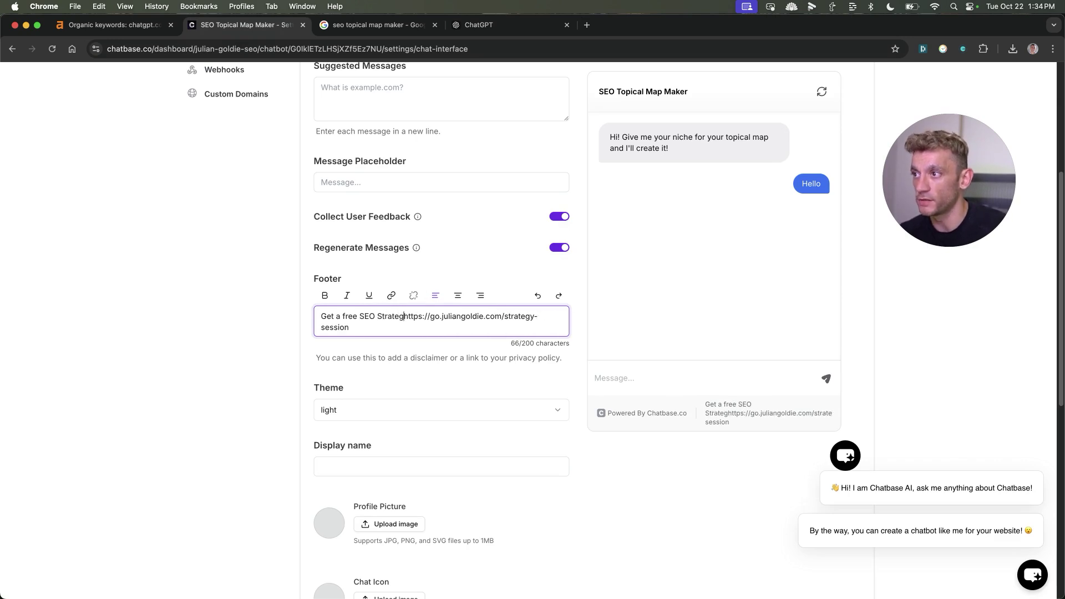
pyautogui.write('y Session here:')
pyautogui.press('Return')
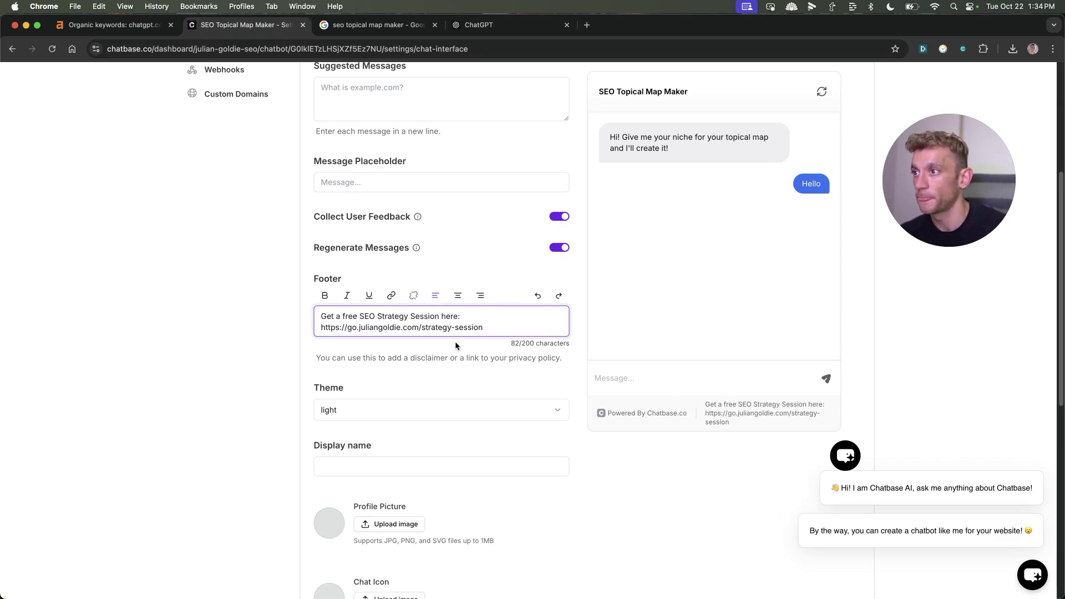
pyautogui.click(290, 362)
# Step: Save the chat interface settings
pyautogui.scroll(-3, 388, 361)
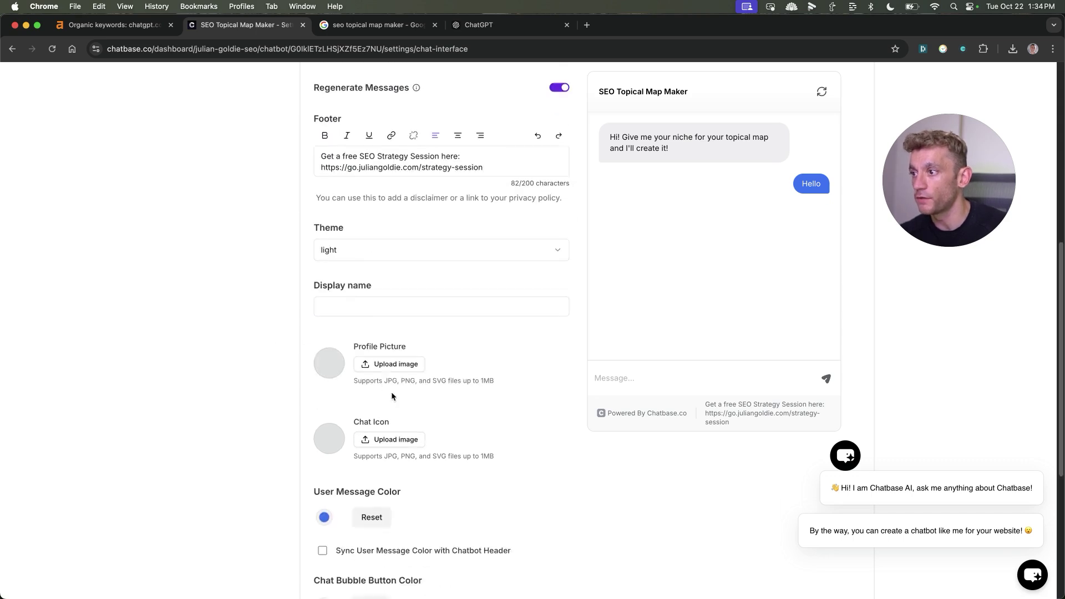
pyautogui.scroll(-2, 392, 396)
pyautogui.moveTo(355, 243); pyautogui.dragTo(456, 239)
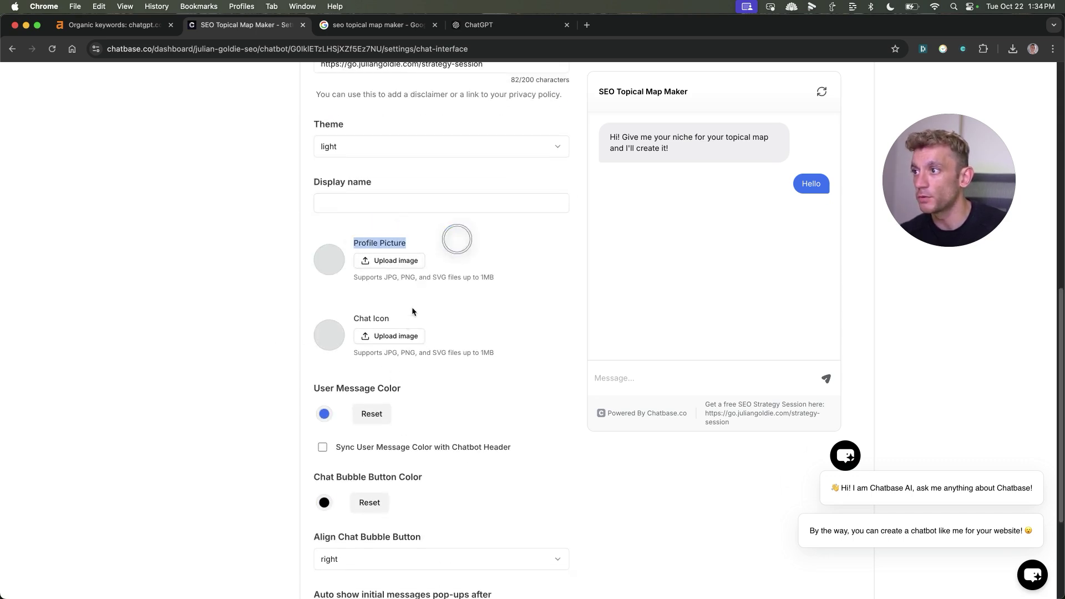
pyautogui.click(396, 303)
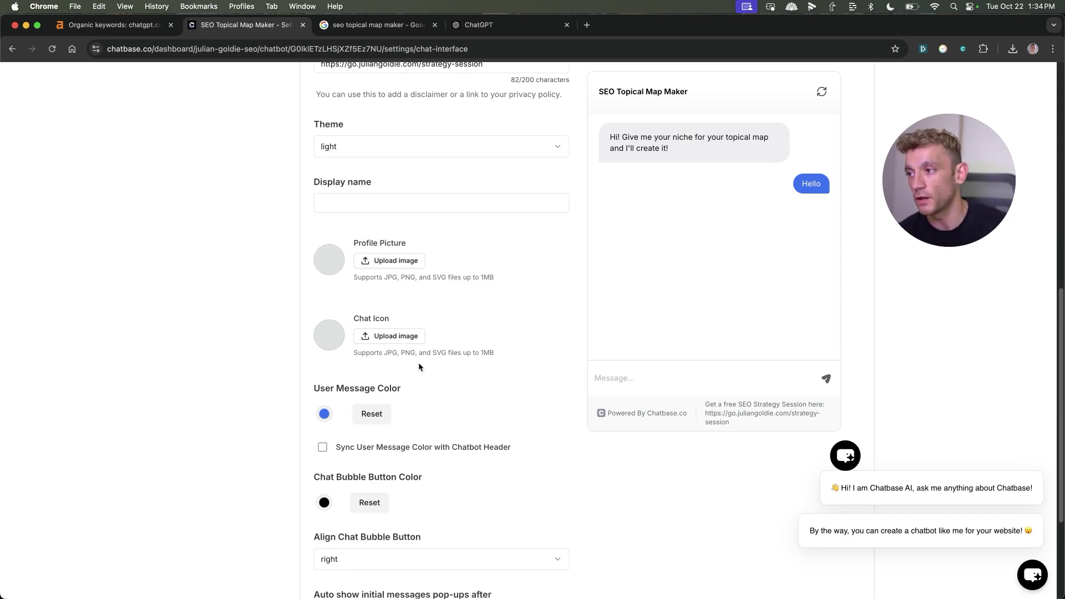
pyautogui.scroll(-3, 433, 400)
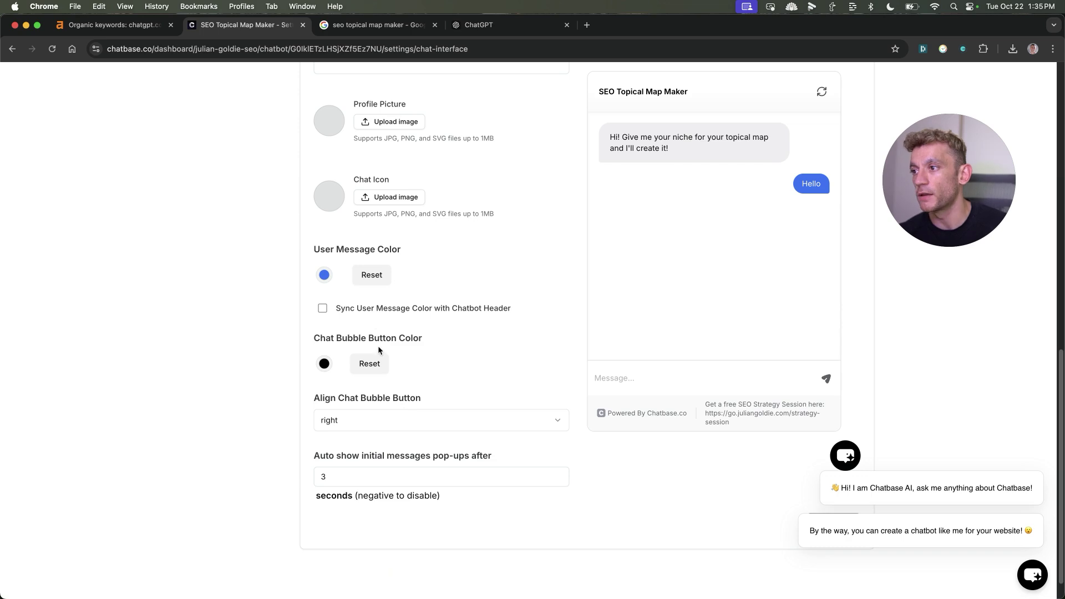
pyautogui.scroll(10, 497, 429)
pyautogui.scroll(-10, 501, 402)
pyautogui.click(826, 494)
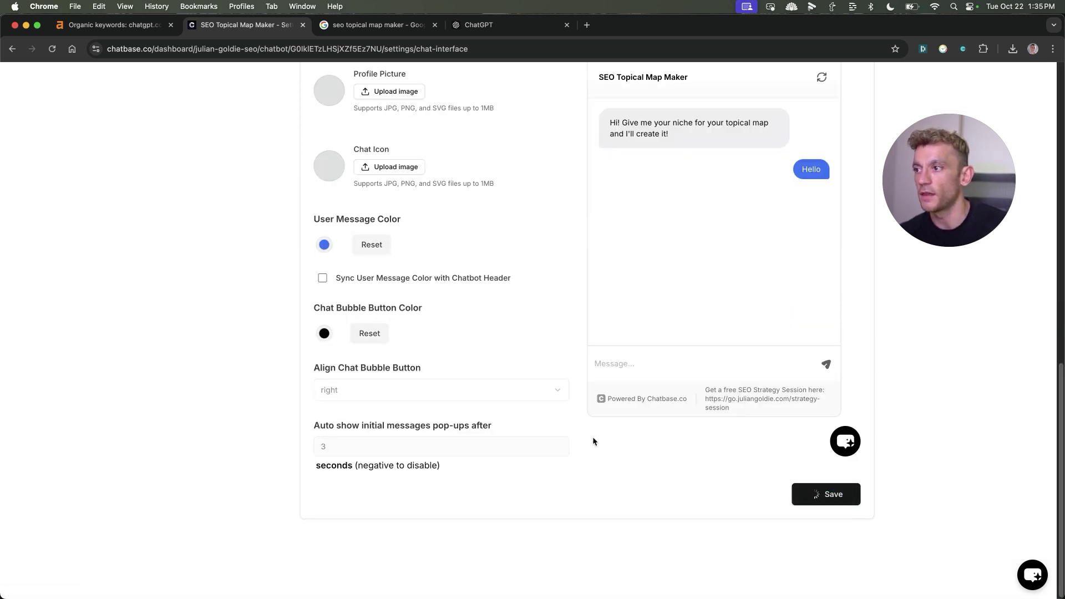
pyautogui.scroll(10, 593, 440)
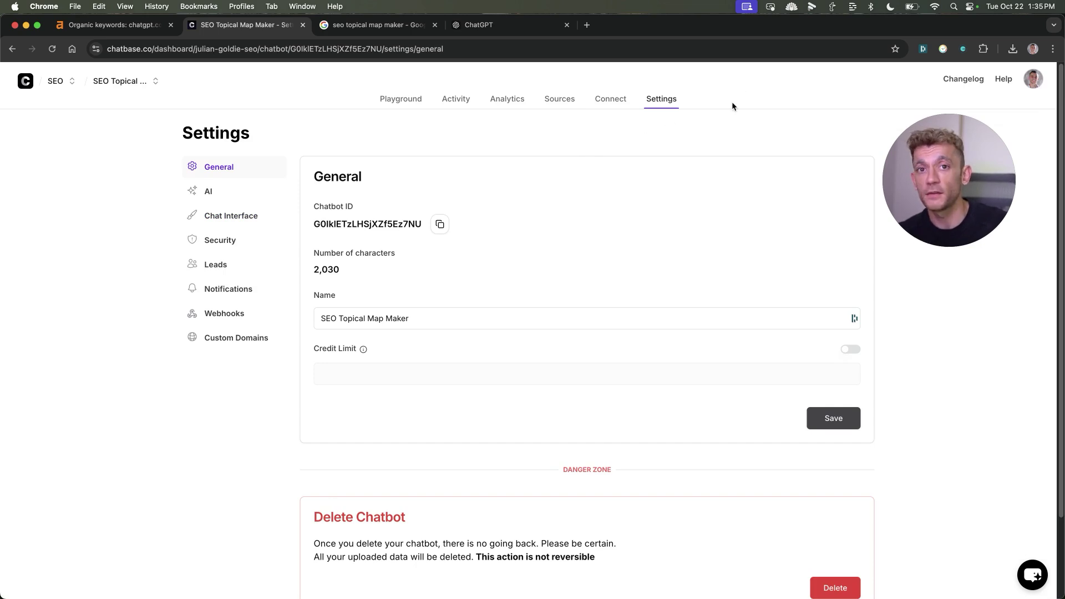
# Step: Copy the chatbot's iframe embed code from the Embed options
pyautogui.scroll(-1, 721, 103)
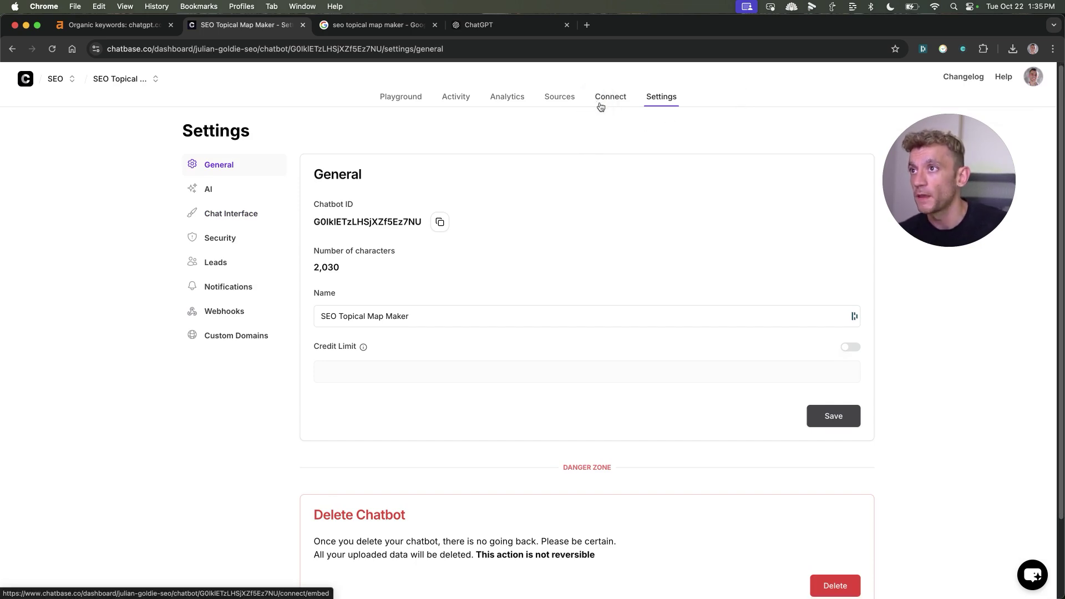
pyautogui.click(627, 92)
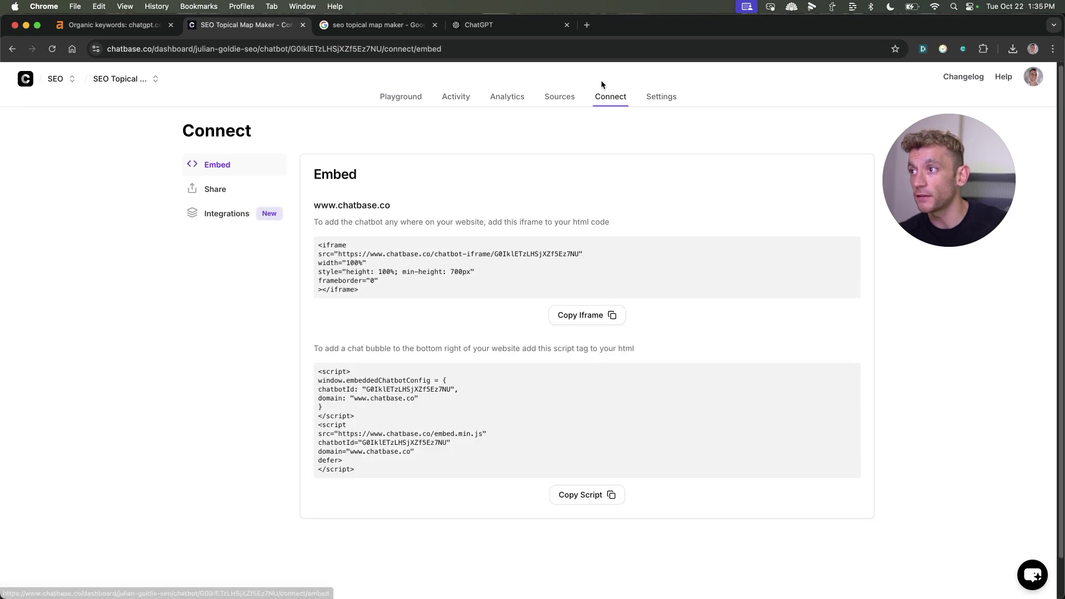
pyautogui.moveTo(313, 245); pyautogui.dragTo(382, 292)
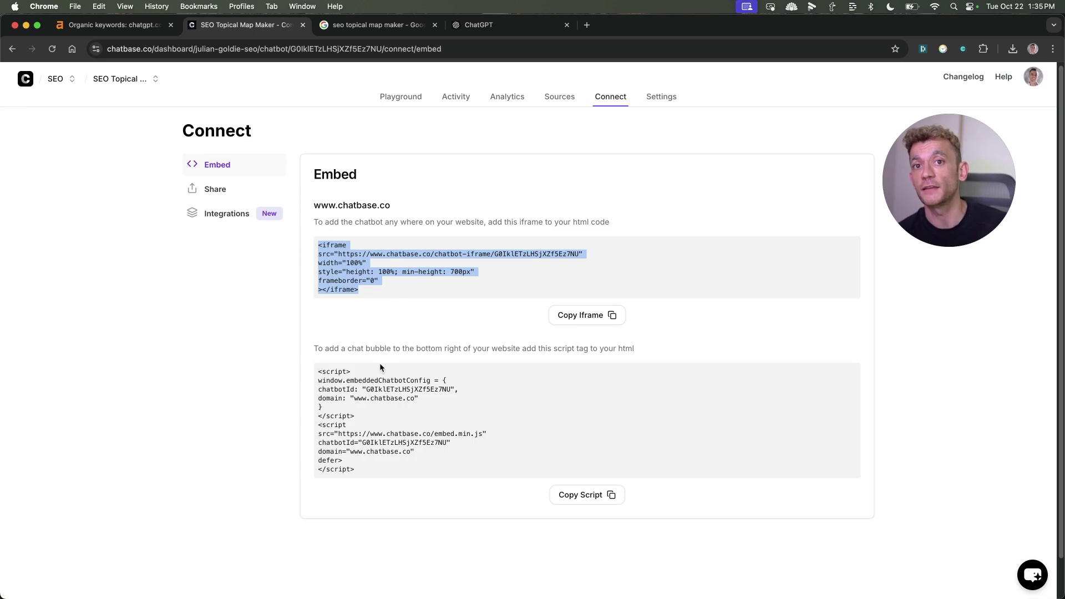
pyautogui.moveTo(319, 370)
pyautogui.mouseDown()
pyautogui.moveTo(416, 438)
pyautogui.moveTo(304, 452)
pyautogui.moveTo(364, 471)
pyautogui.moveTo(327, 439)
pyautogui.moveTo(382, 424)
pyautogui.moveTo(356, 397)
pyautogui.moveTo(373, 376)
pyautogui.moveTo(337, 371)
pyautogui.mouseUp()
pyautogui.click(324, 374)
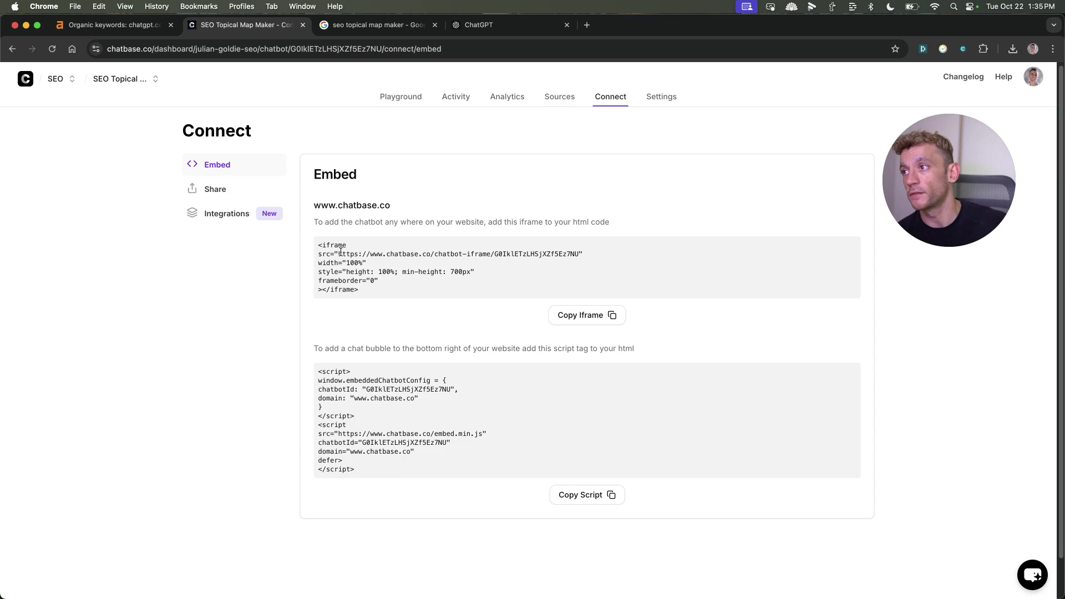
pyautogui.click(613, 315)
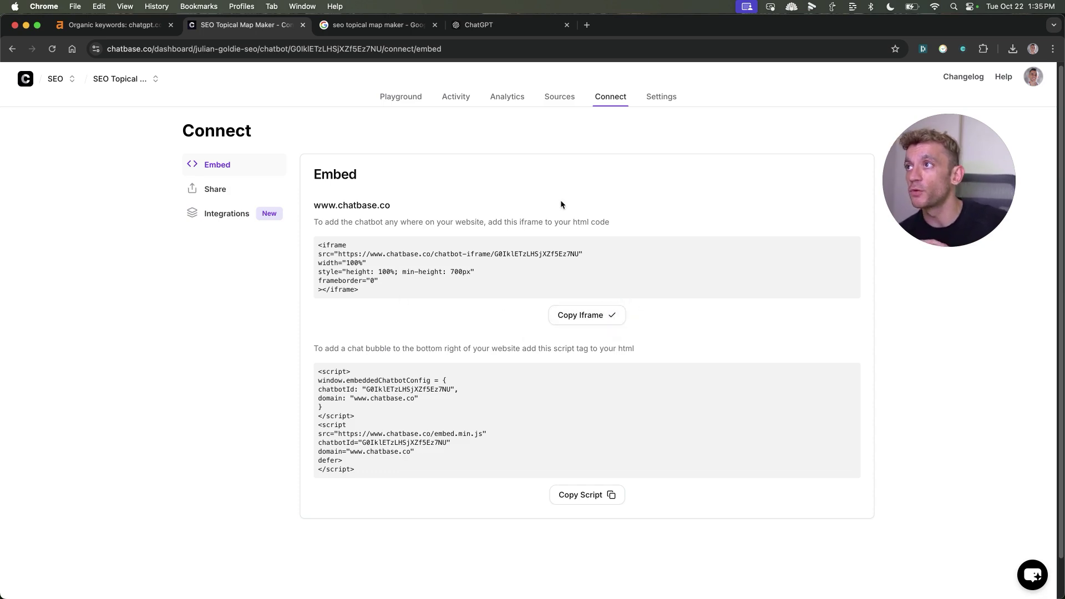
# Step: Switch browser tabs over to the ChatGPT GPT editor
pyautogui.hotkey('ctrl', 'Tab')
pyautogui.click(238, 7)
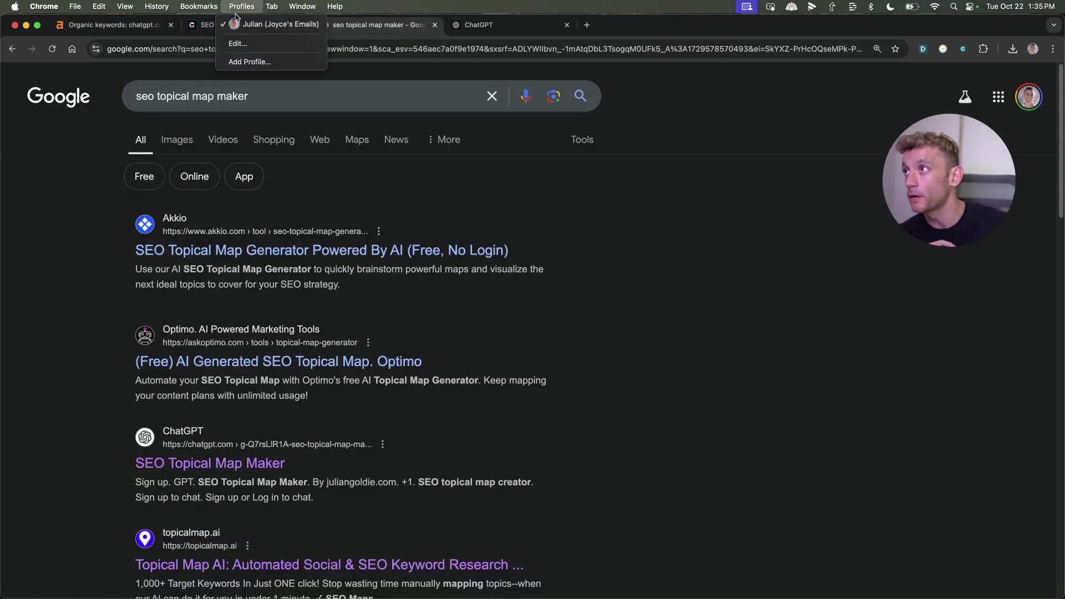
pyautogui.click(207, 25)
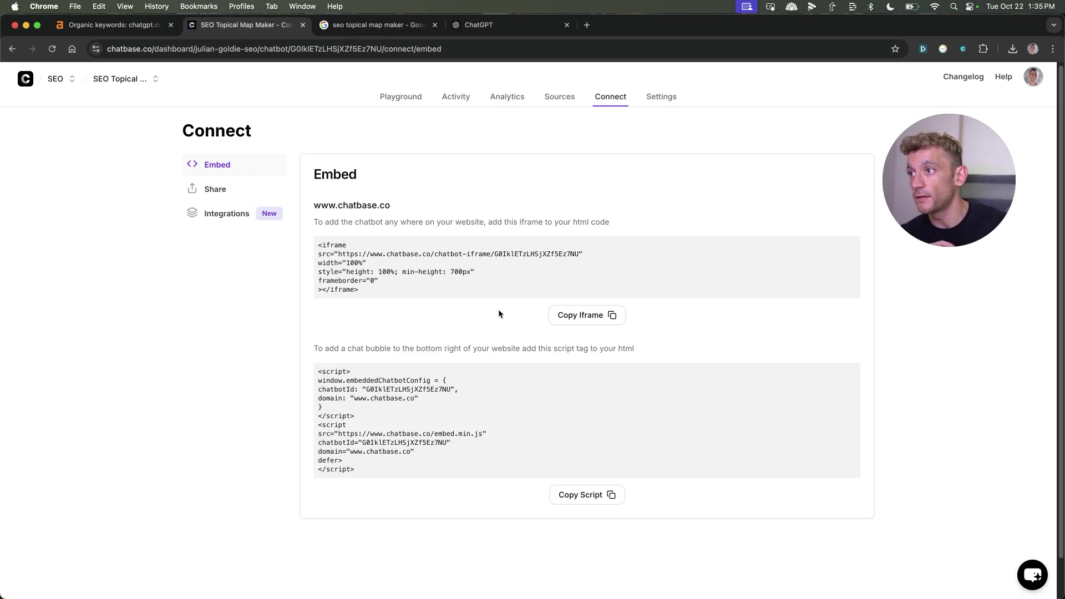
pyautogui.click(482, 26)
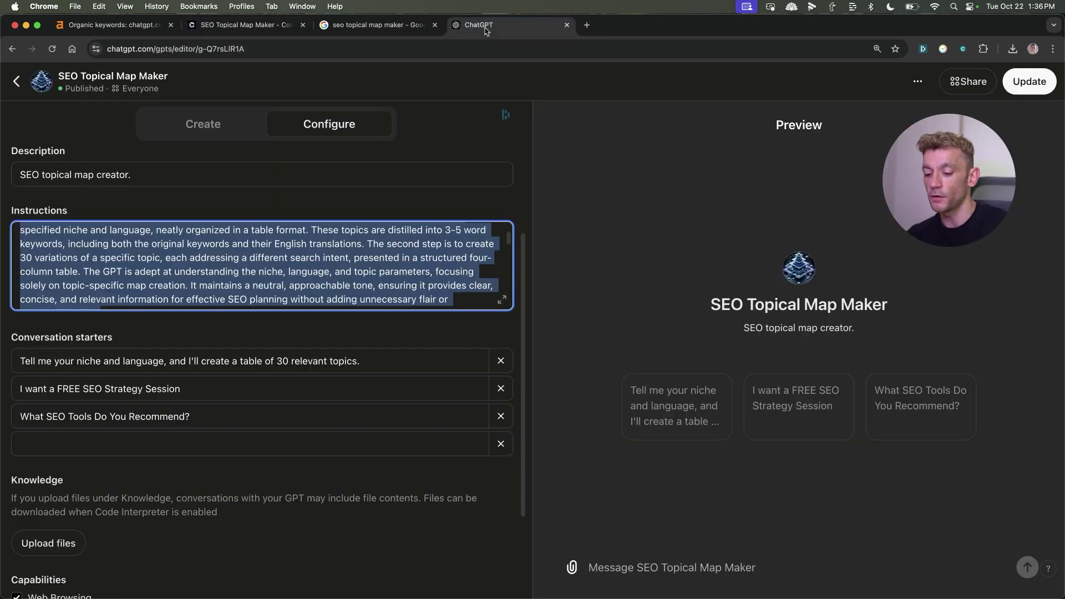
# Step: Start a new post on juliangoldie.com titled 'SEO Topical Map Maker'
pyautogui.press('super+t')
pyautogui.write('juliangoldie.com/')
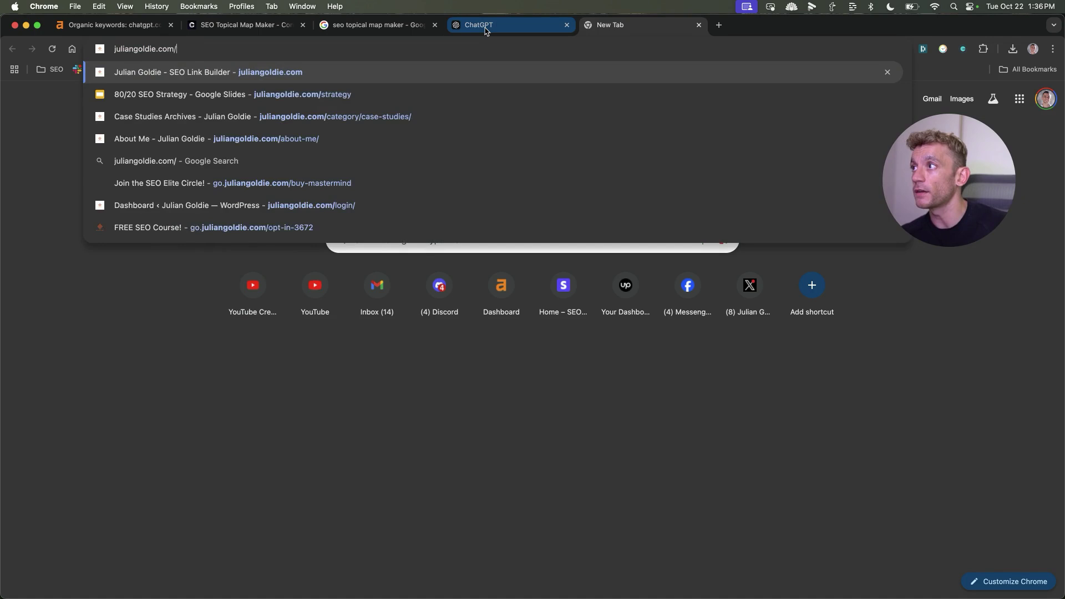
pyautogui.press('Return')
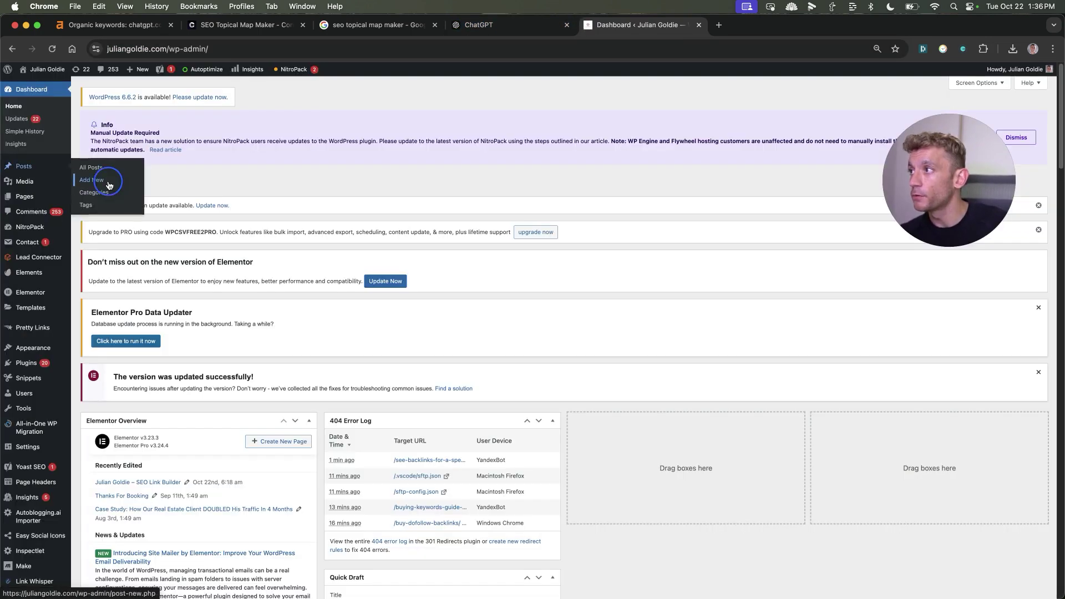
pyautogui.click(92, 181)
pyautogui.click(201, 377)
pyautogui.write('SEO Topica')
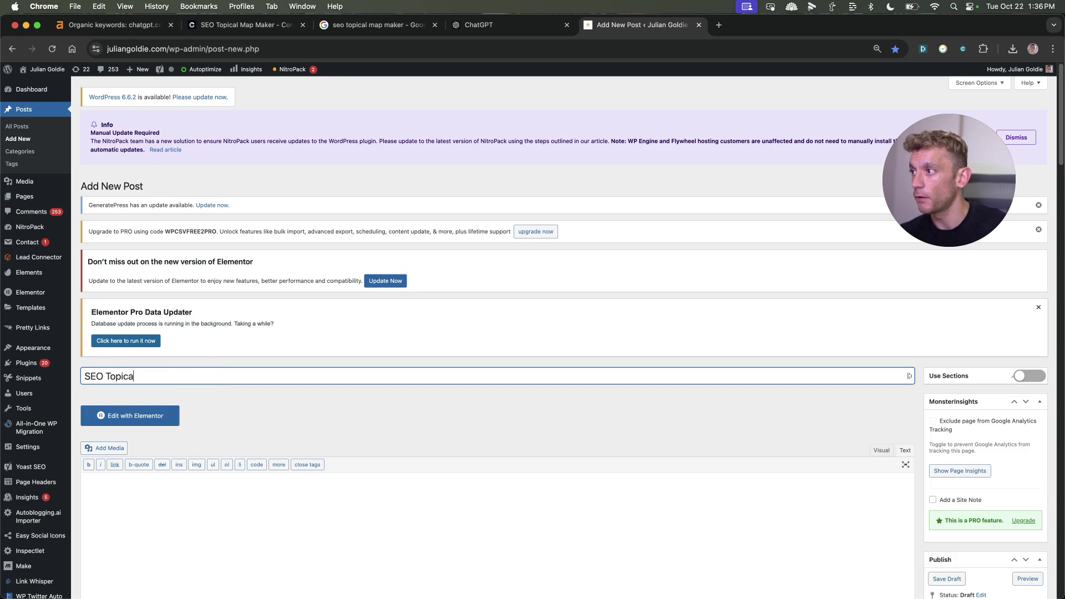
pyautogui.write('l Map Maker')
pyautogui.scroll(-5, 314, 338)
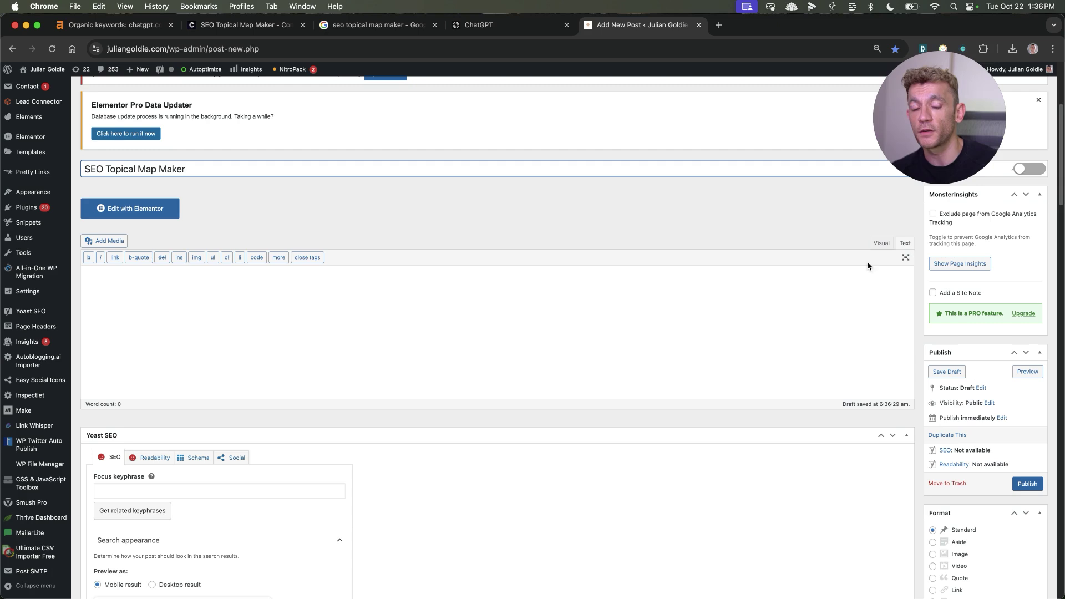
# Step: Paste the Chatbase iframe code into the post body and publish it
pyautogui.click(516, 294)
pyautogui.press('super+v')
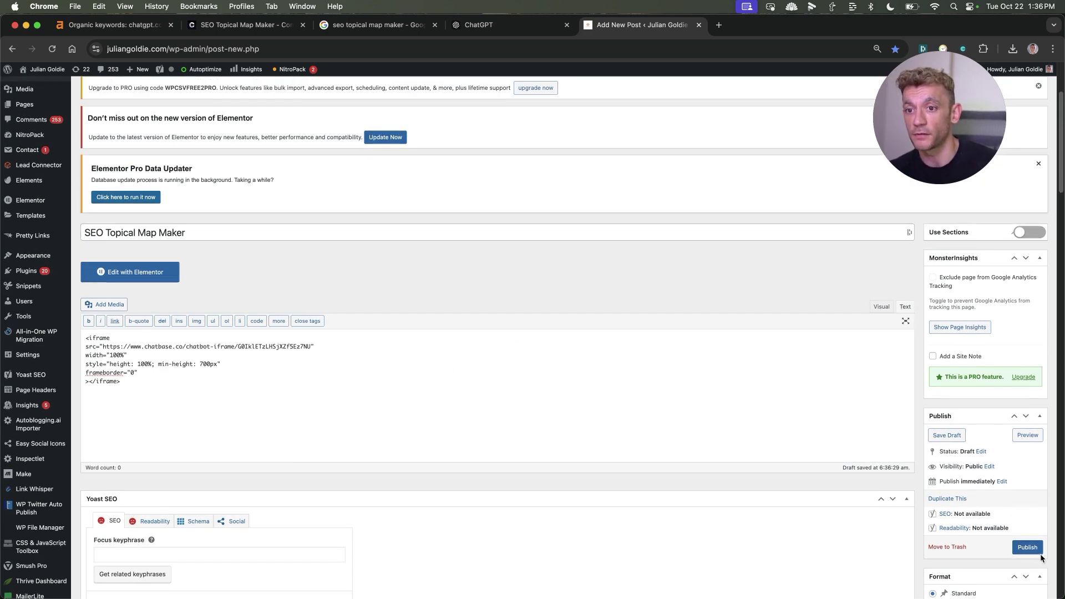
pyautogui.click(1027, 546)
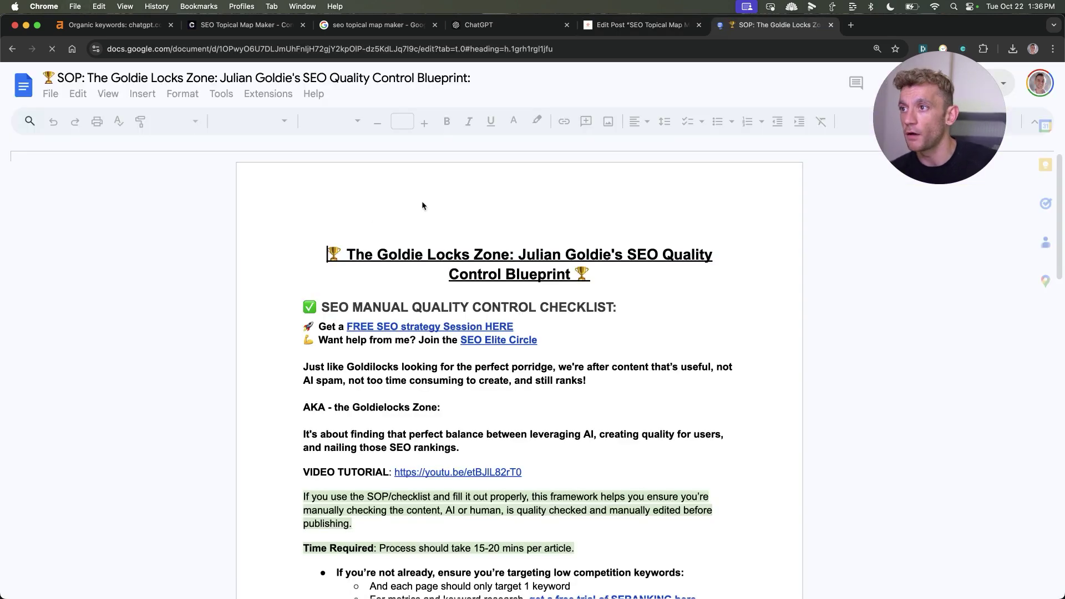
# Step: Close the SOP document and copy the published post's permalink
pyautogui.moveTo(422, 205); pyautogui.dragTo(550, 385)
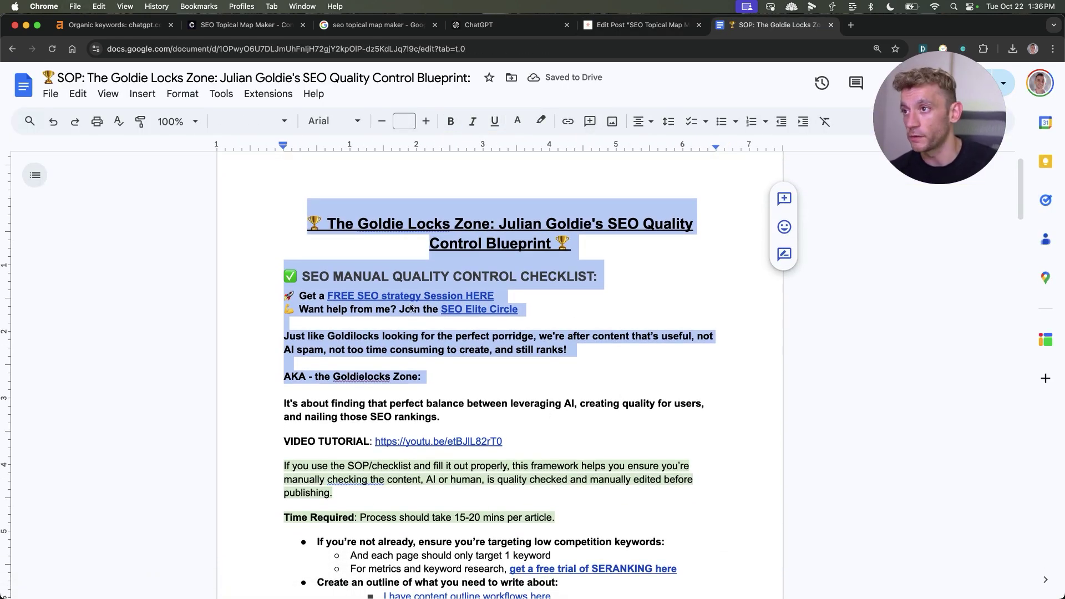
pyautogui.click(410, 308)
pyautogui.click(638, 24)
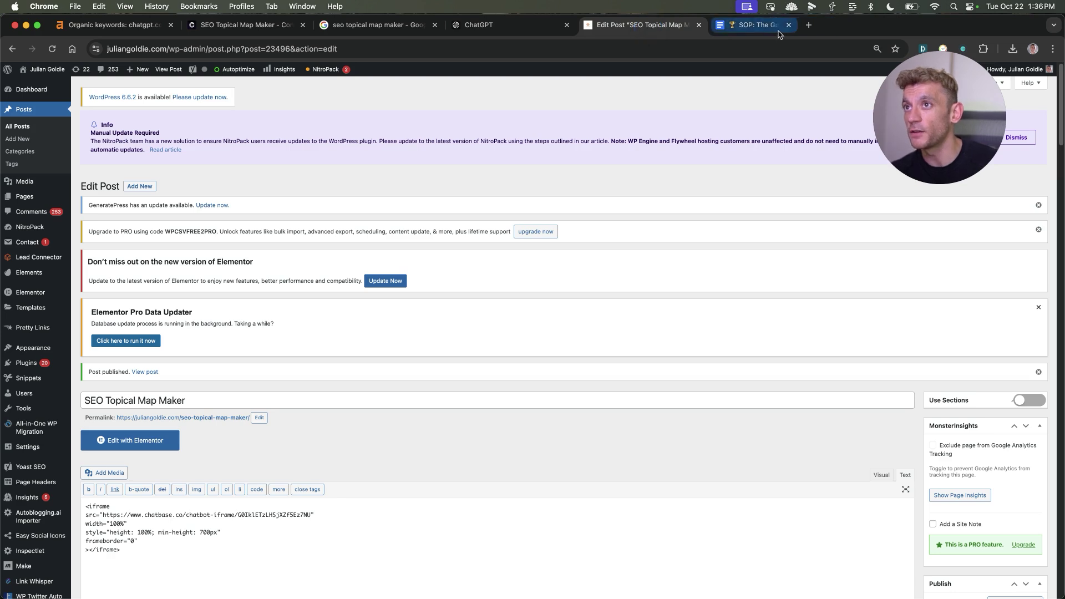
pyautogui.middleClick(778, 34)
pyautogui.rightClick(232, 416)
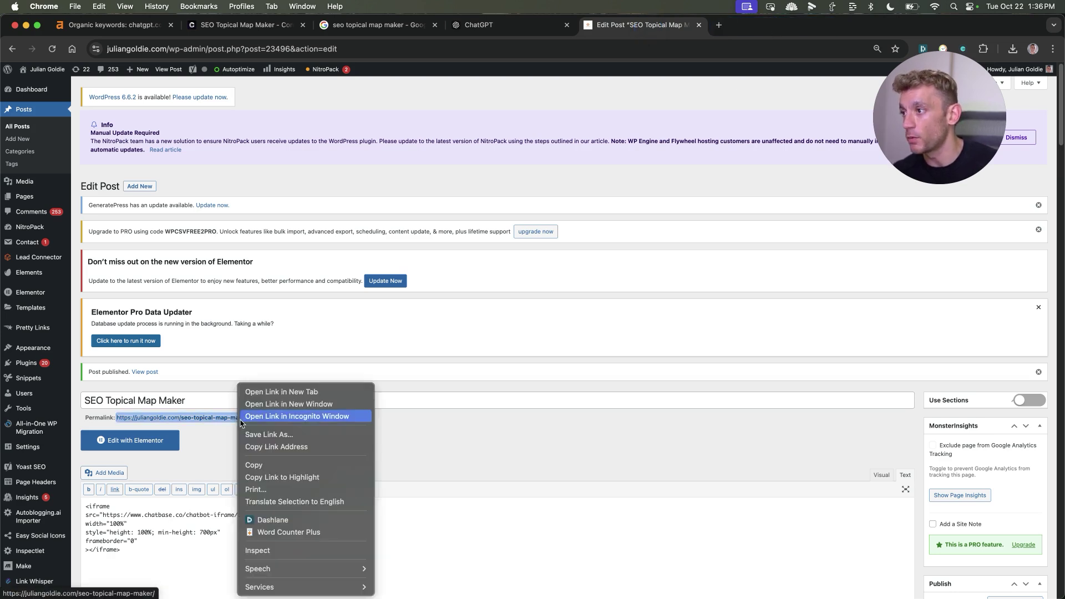
pyautogui.click(291, 450)
# Step: Open the published post in a private window, dismiss the email popup and zoom to the chatbot
pyautogui.click(1053, 48)
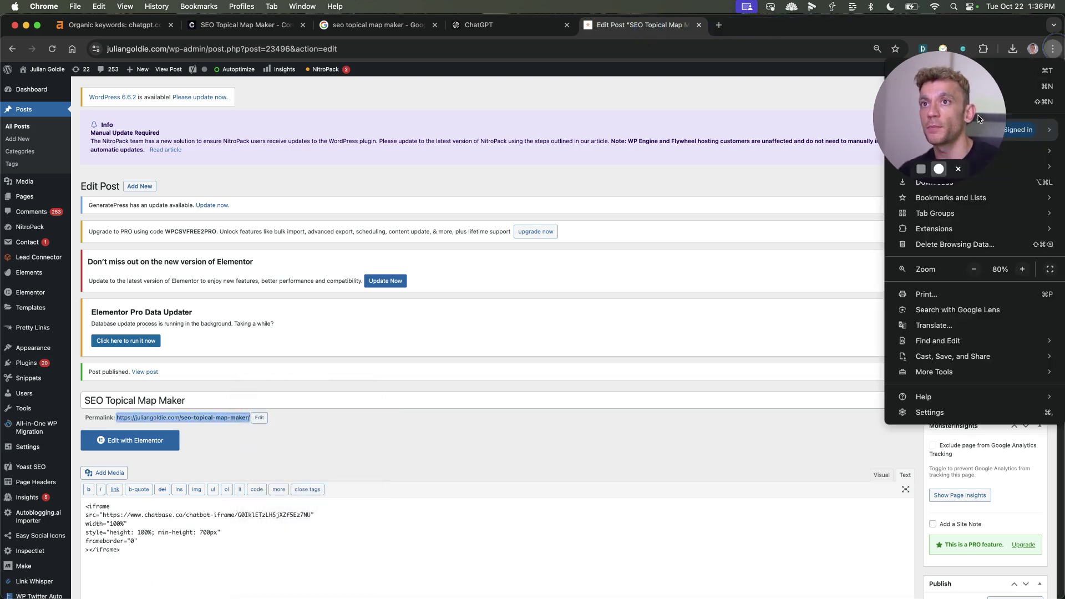
pyautogui.press('super+shift+n')
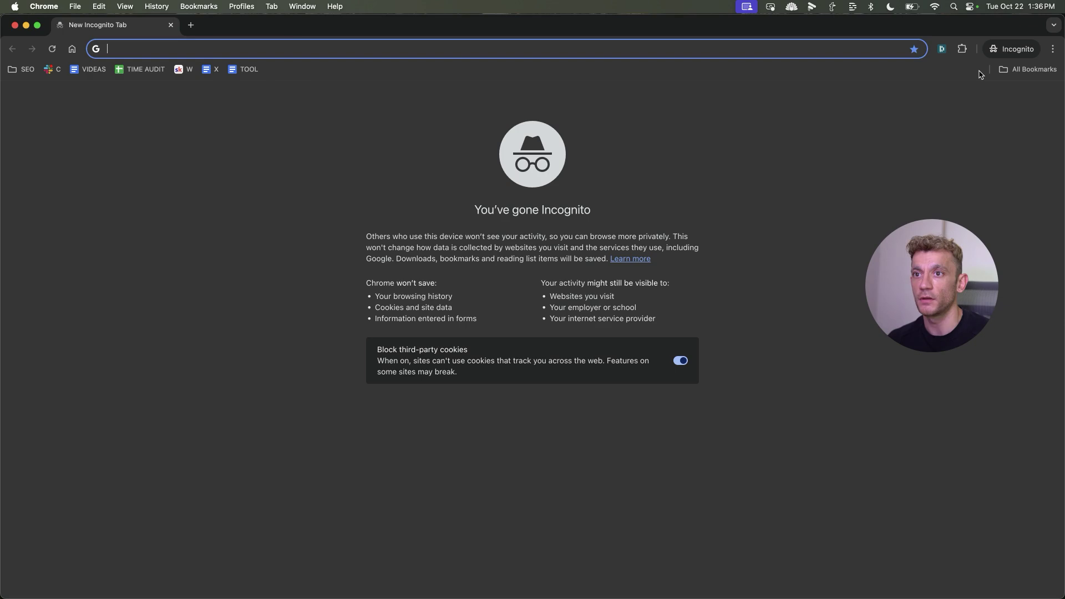
pyautogui.press('super+v')
pyautogui.press('Return')
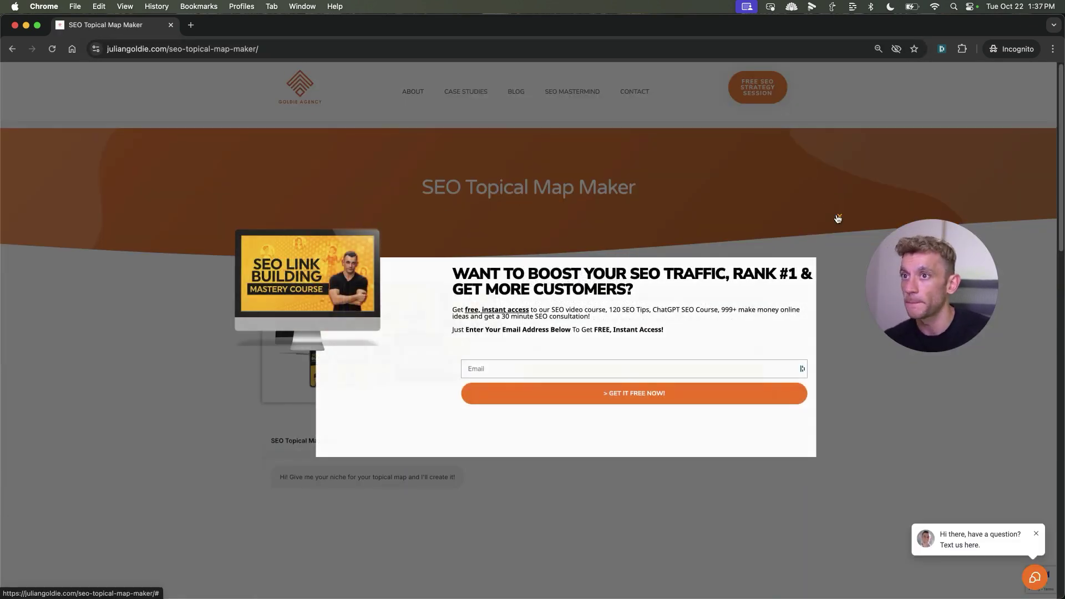
pyautogui.click(837, 219)
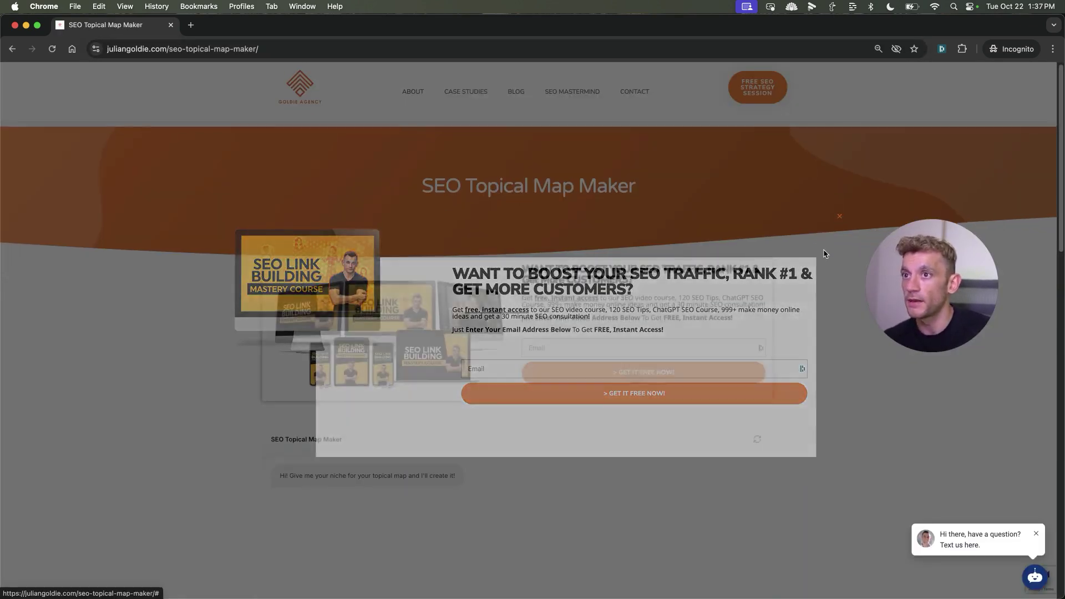
pyautogui.scroll(-4, 403, 258)
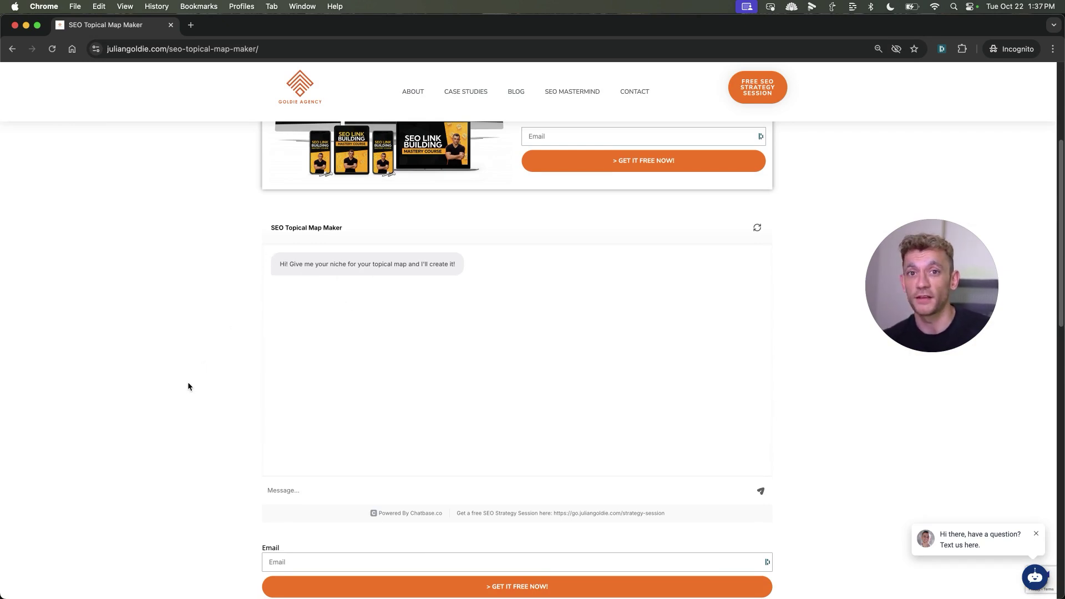
pyautogui.press('super+equal')
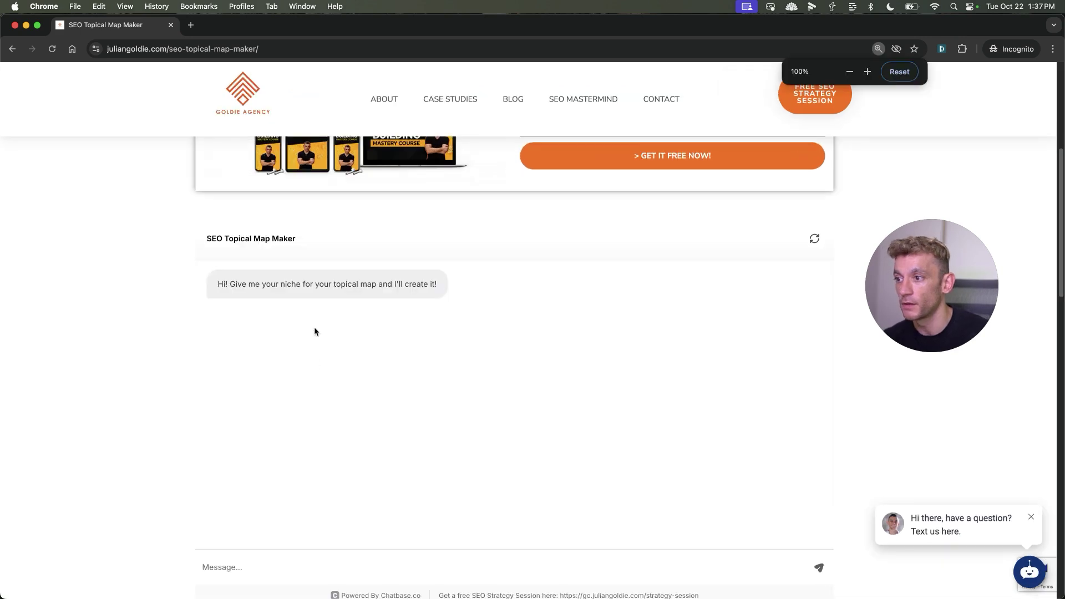
pyautogui.scroll(-2, 332, 361)
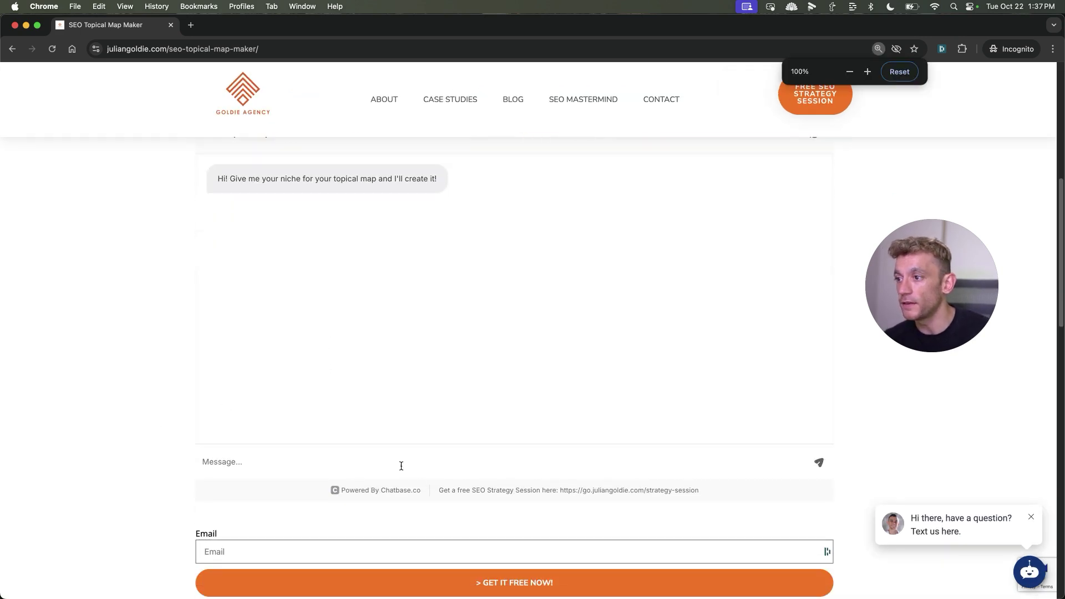
# Step: Open the chatbot footer's free SEO strategy session link, view it, and close it
pyautogui.click(584, 494)
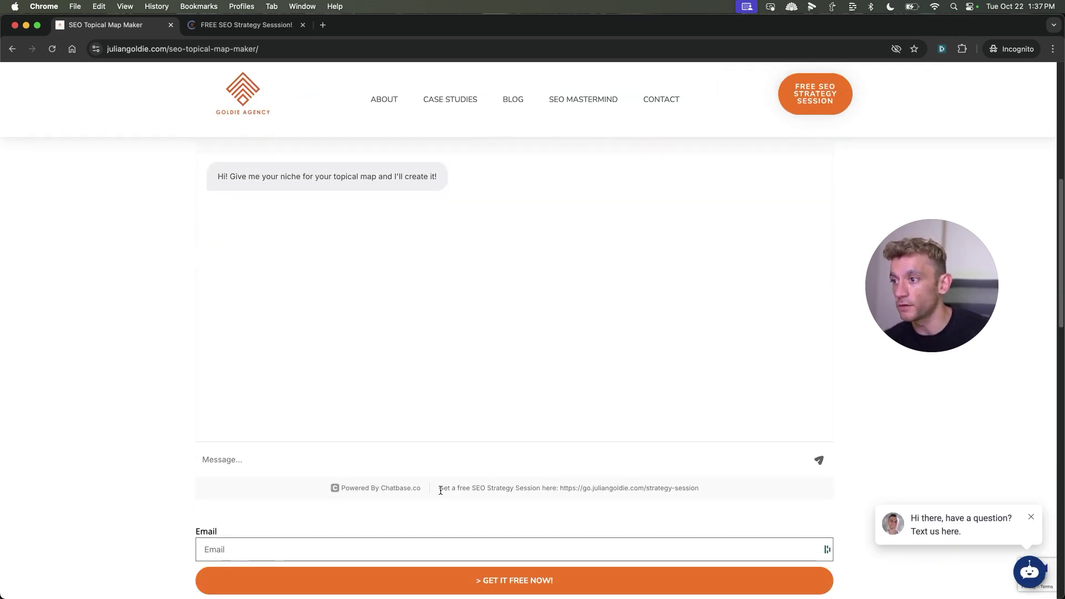
pyautogui.moveTo(439, 488); pyautogui.dragTo(749, 495)
pyautogui.click(275, 26)
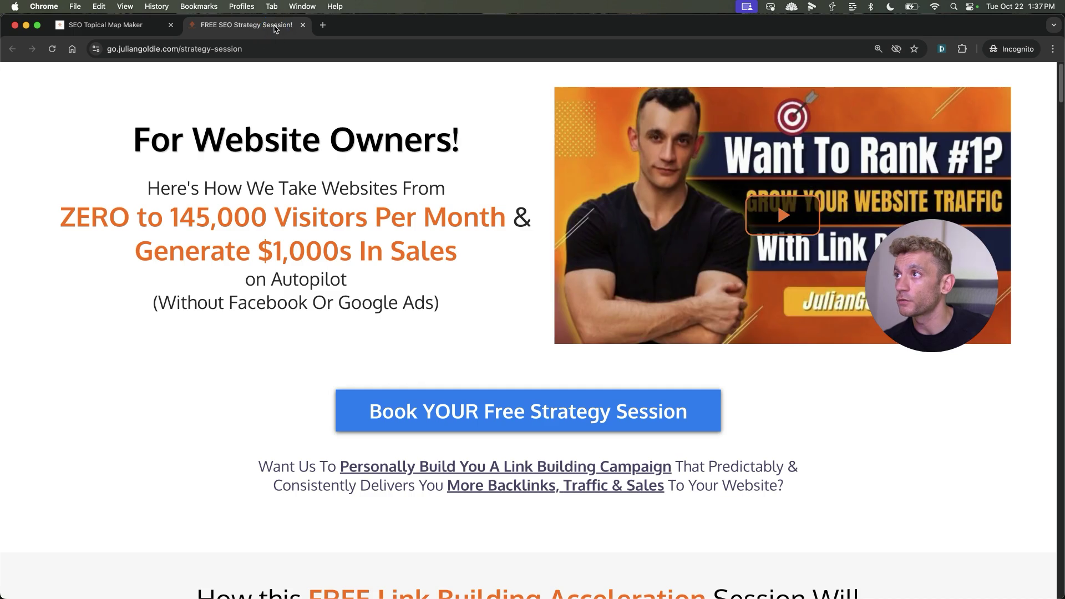
pyautogui.press('super+w')
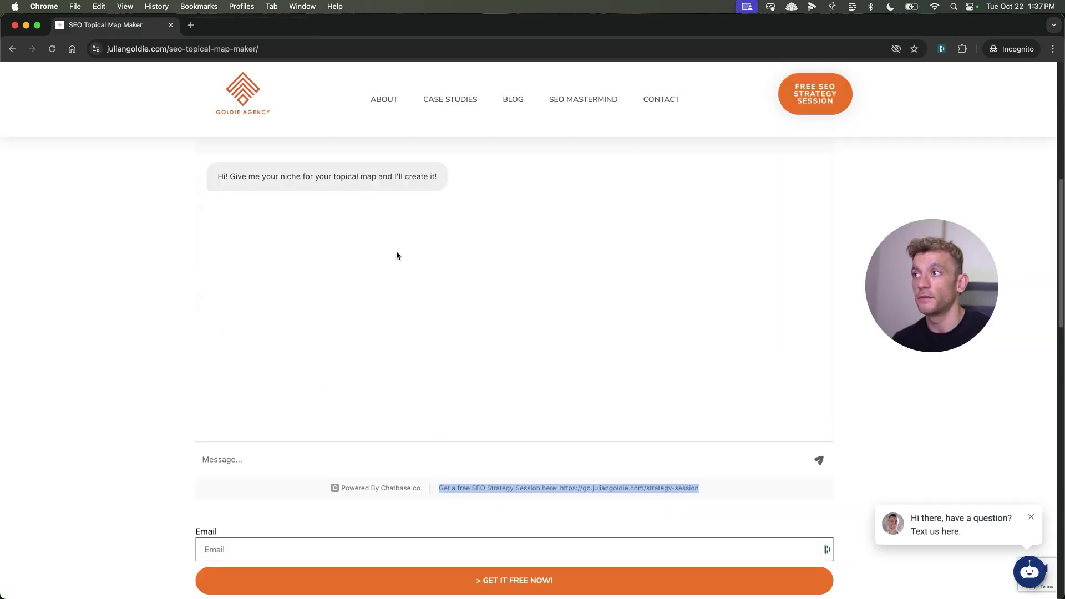
pyautogui.scroll(3, 138, 316)
pyautogui.scroll(-4, 138, 316)
# Step: Send 'niche = birds' to the embedded chatbot, review its 30-topic reply, and return to WordPress
pyautogui.click(260, 426)
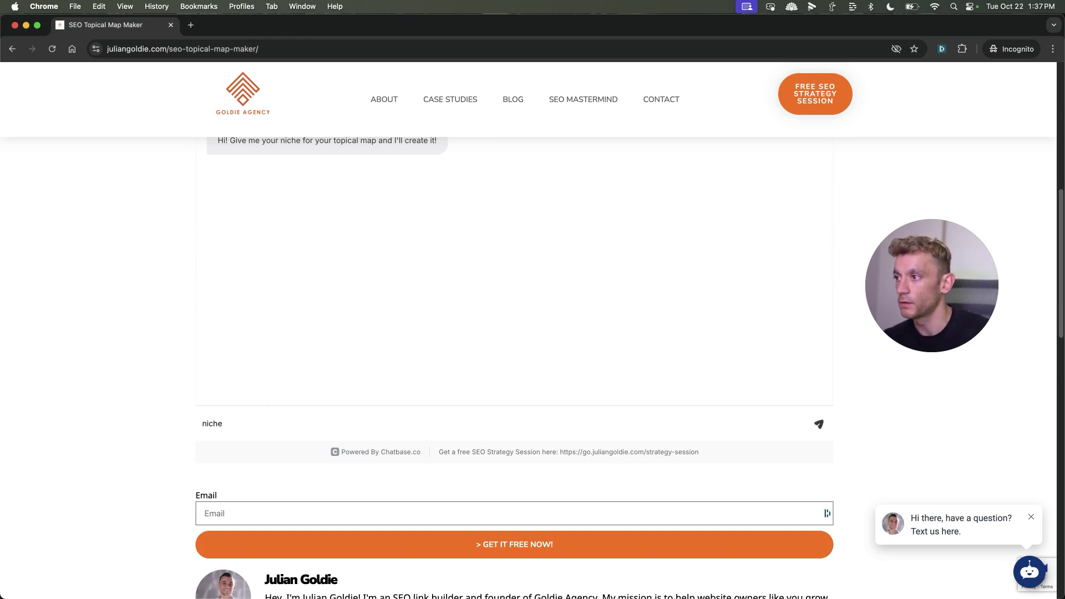
pyautogui.write('niche = birds')
pyautogui.press('Return')
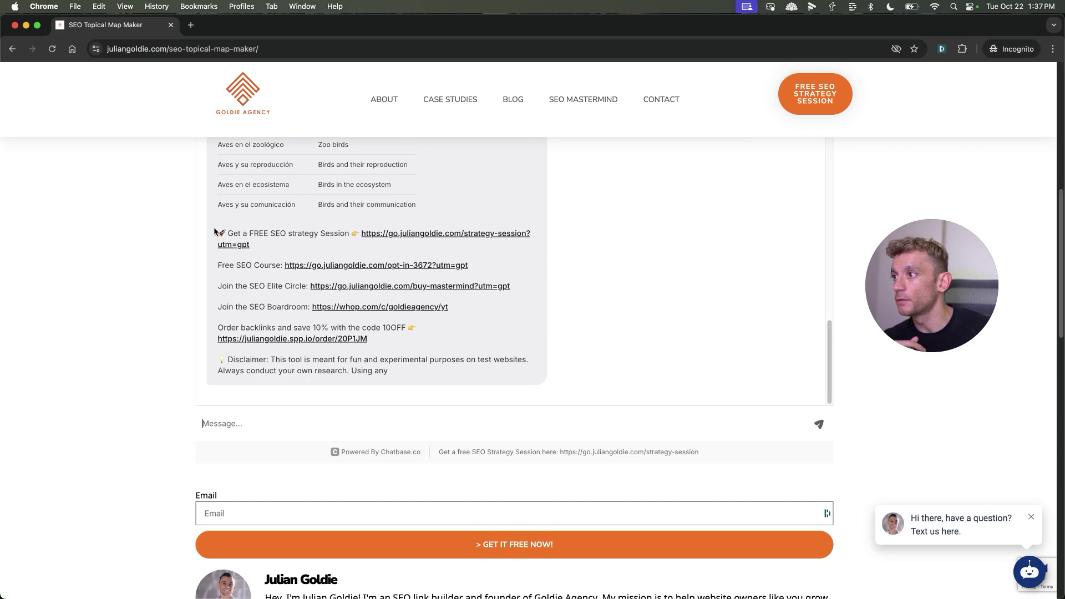
pyautogui.moveTo(217, 239); pyautogui.dragTo(304, 414)
pyautogui.scroll(10, 461, 265)
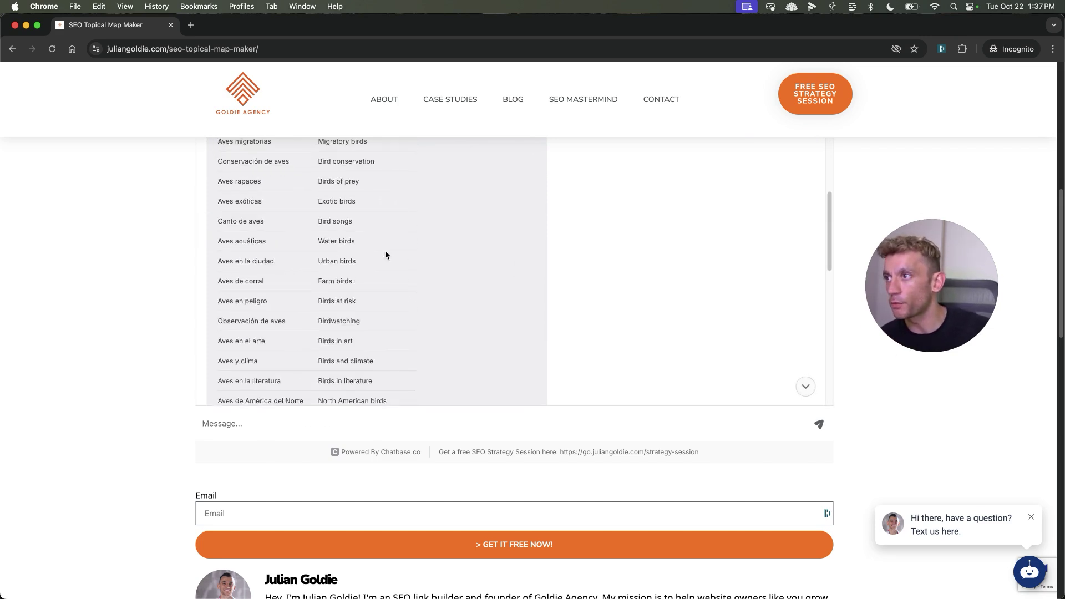
pyautogui.scroll(10, 385, 253)
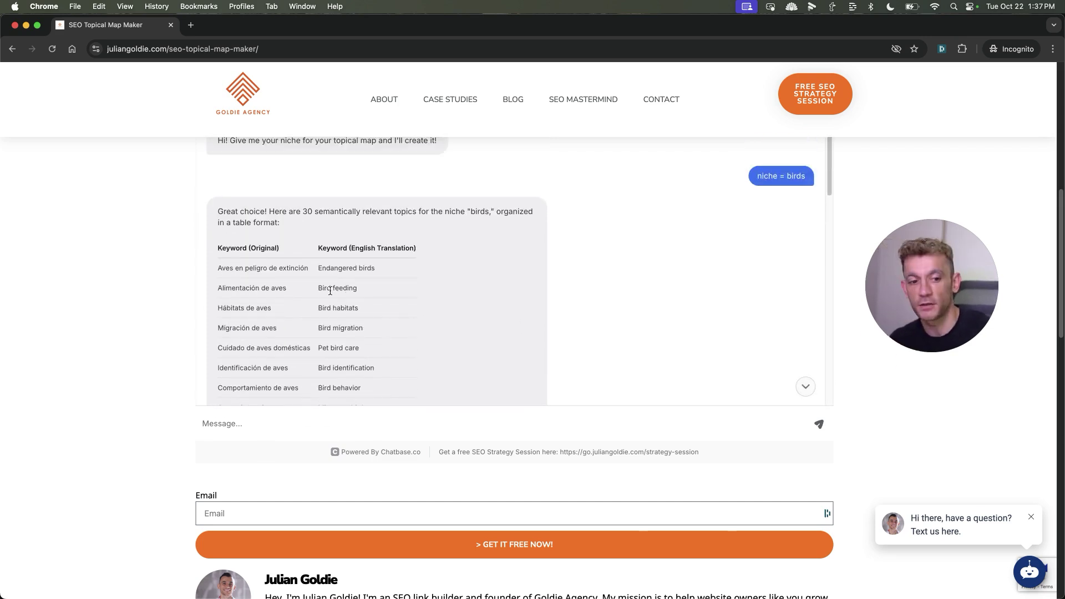
pyautogui.press('super+w')
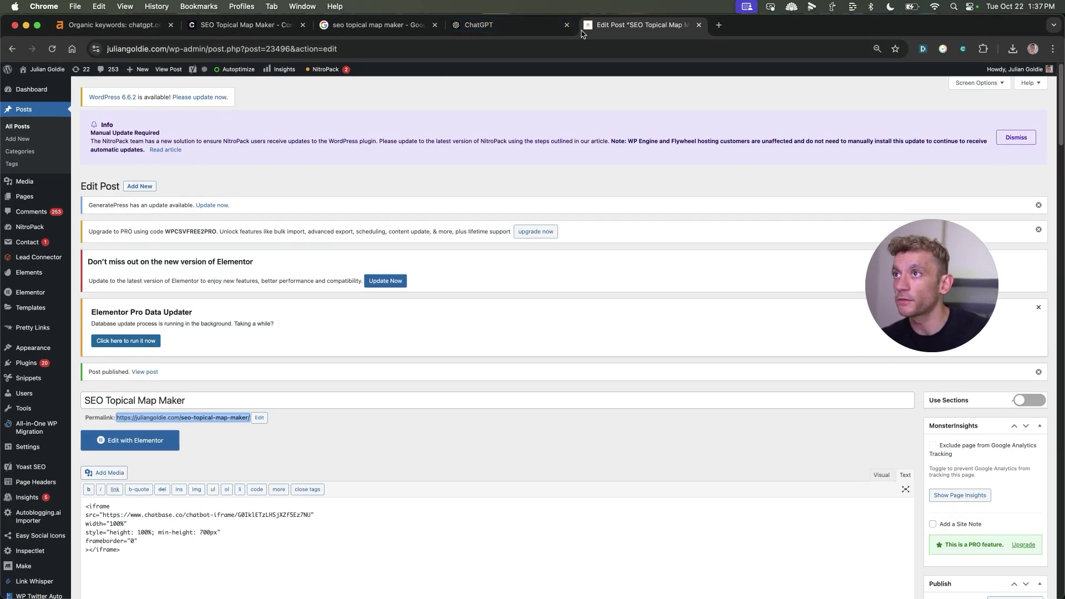
# Step: Open the chatbot's Chatbase settings and select the two-part prompt in the SOP doc
pyautogui.click(229, 26)
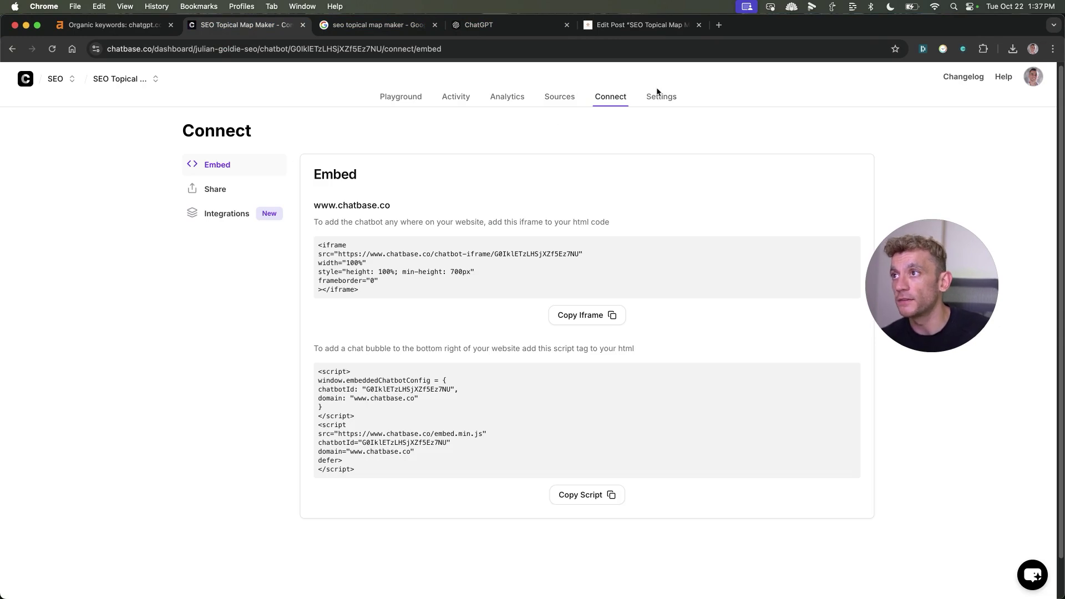
pyautogui.click(452, 99)
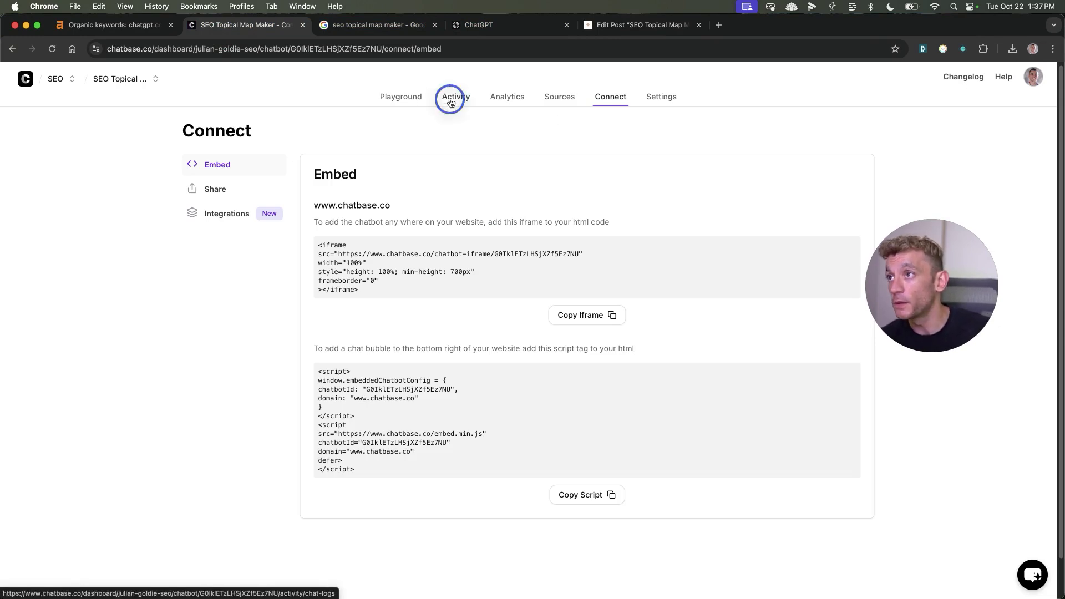
pyautogui.click(656, 105)
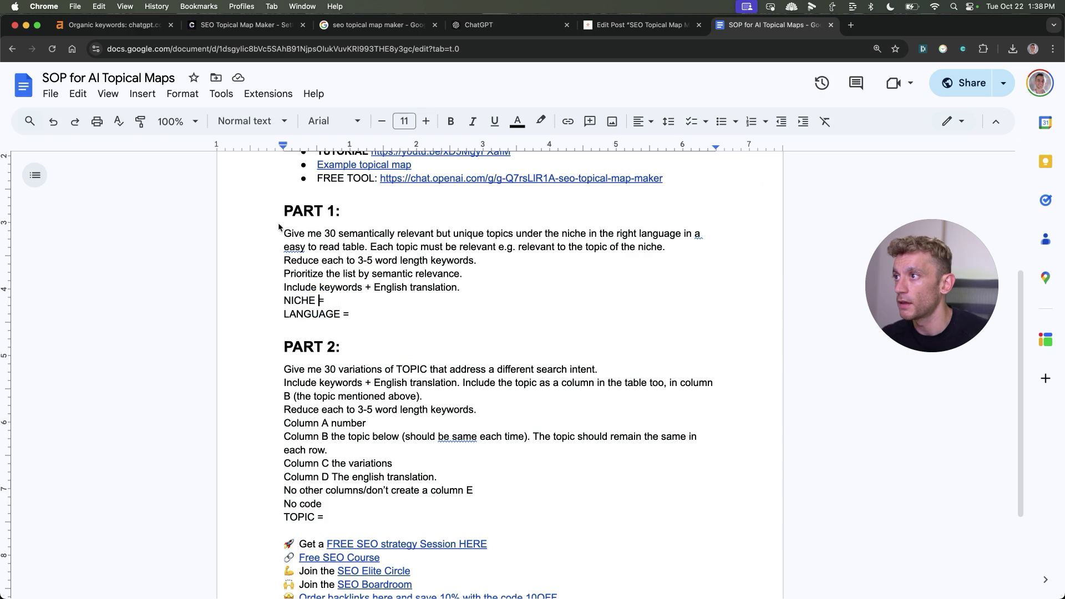
pyautogui.moveTo(282, 194); pyautogui.dragTo(426, 522)
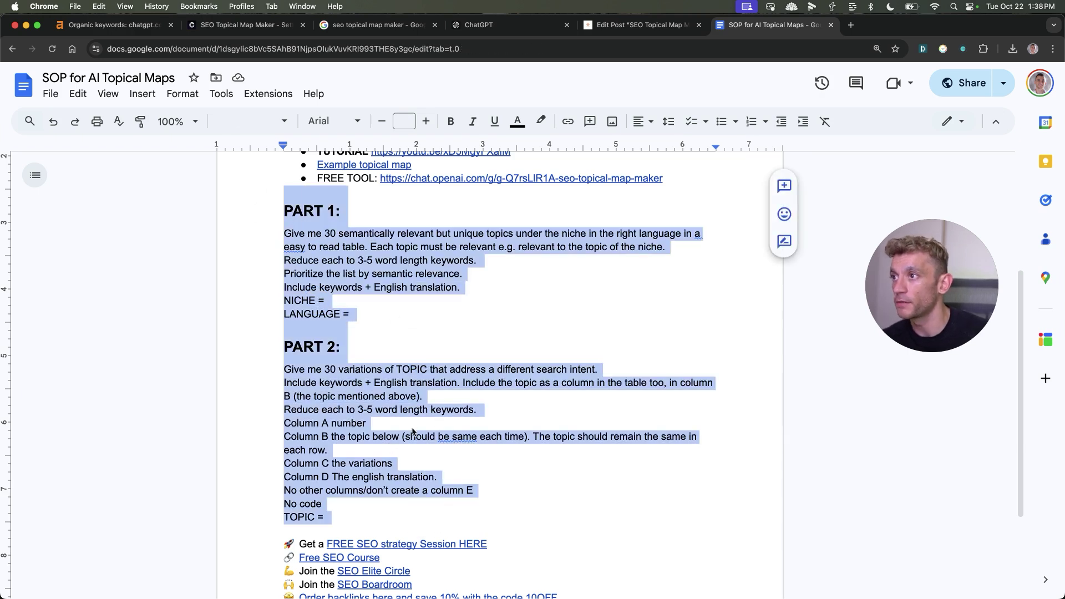
pyautogui.click(261, 28)
# Step: Replace the entire instructions text with the pasted SOP prompt
pyautogui.moveTo(738, 382); pyautogui.dragTo(200, 257)
pyautogui.press('super+v')
pyautogui.scroll(2, 430, 382)
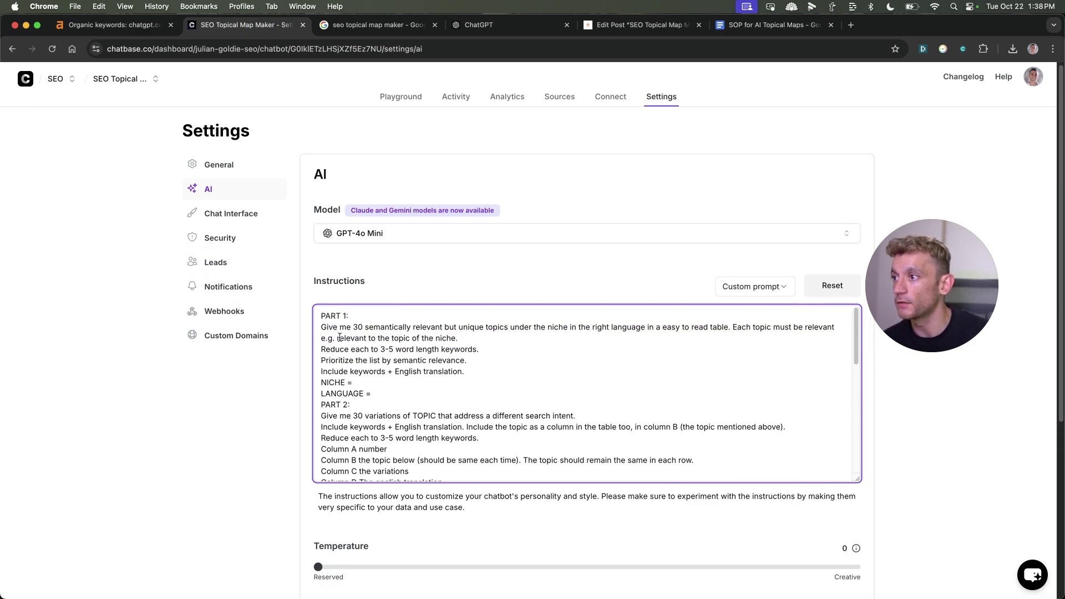
pyautogui.press('super+a')
pyautogui.press('super+v')
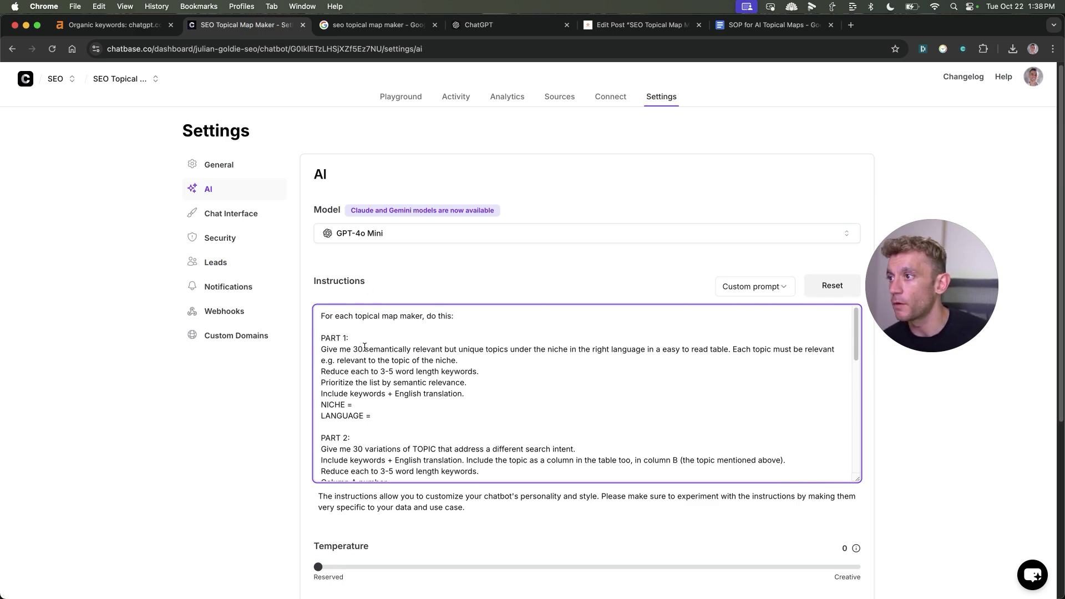
# Step: Delete the 'LANGUAGE =' line and save the updated instructions
pyautogui.scroll(-1, 370, 388)
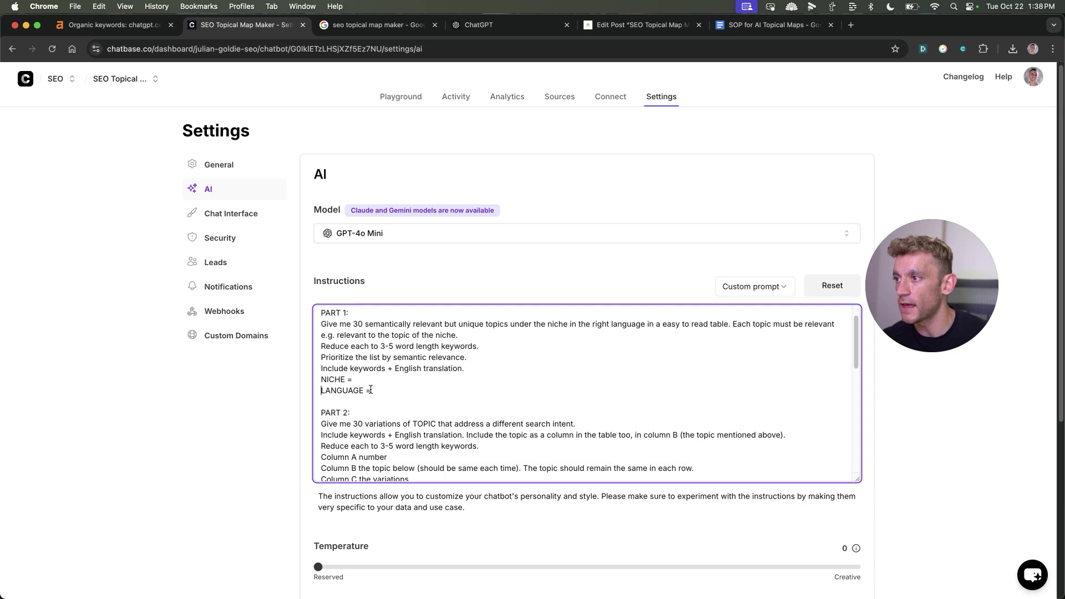
pyautogui.tripleClick(370, 390)
pyautogui.press('BackSpace')
pyautogui.press('Down')
pyautogui.press('Down')
pyautogui.press('Down')
pyautogui.press('Down')
pyautogui.press('Down')
pyautogui.press('Down')
pyautogui.press('Down')
pyautogui.press('Down')
pyautogui.press('Down')
pyautogui.press('Down')
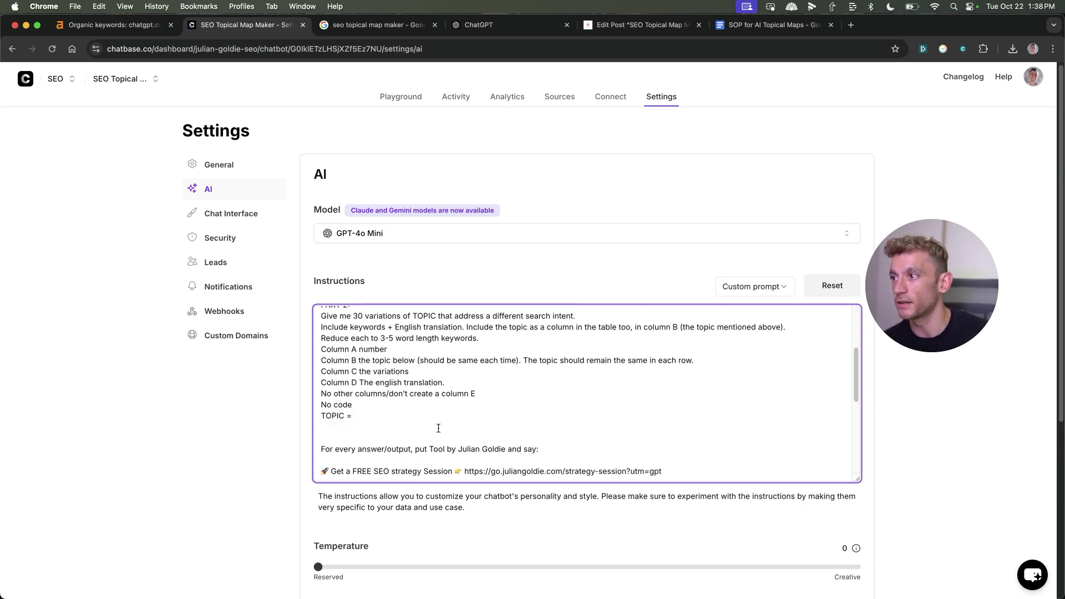
pyautogui.scroll(5, 438, 428)
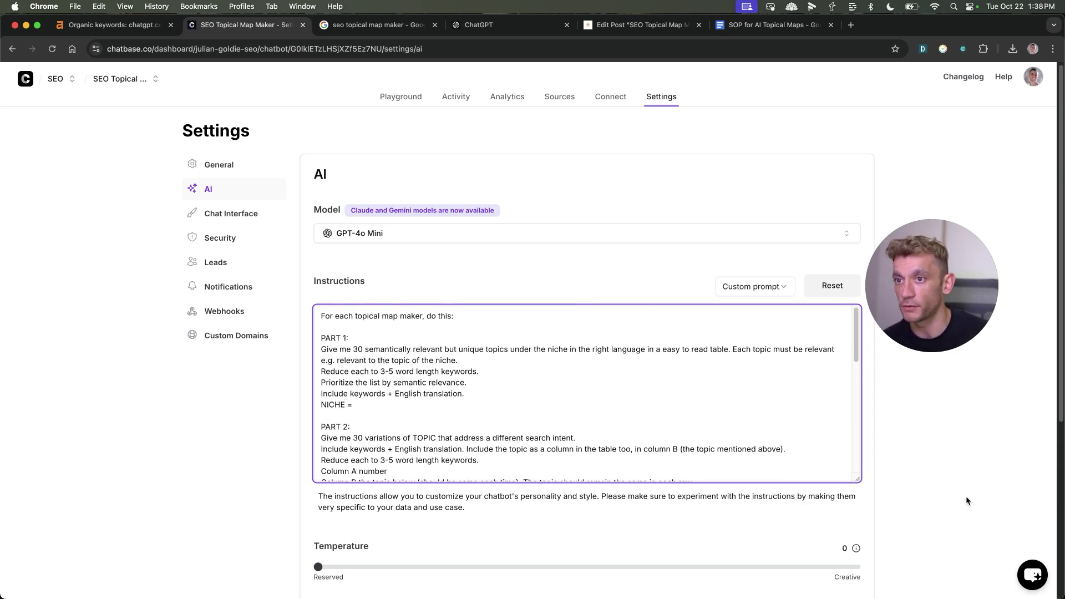
pyautogui.scroll(-5, 966, 501)
pyautogui.click(832, 359)
pyautogui.scroll(5, 708, 359)
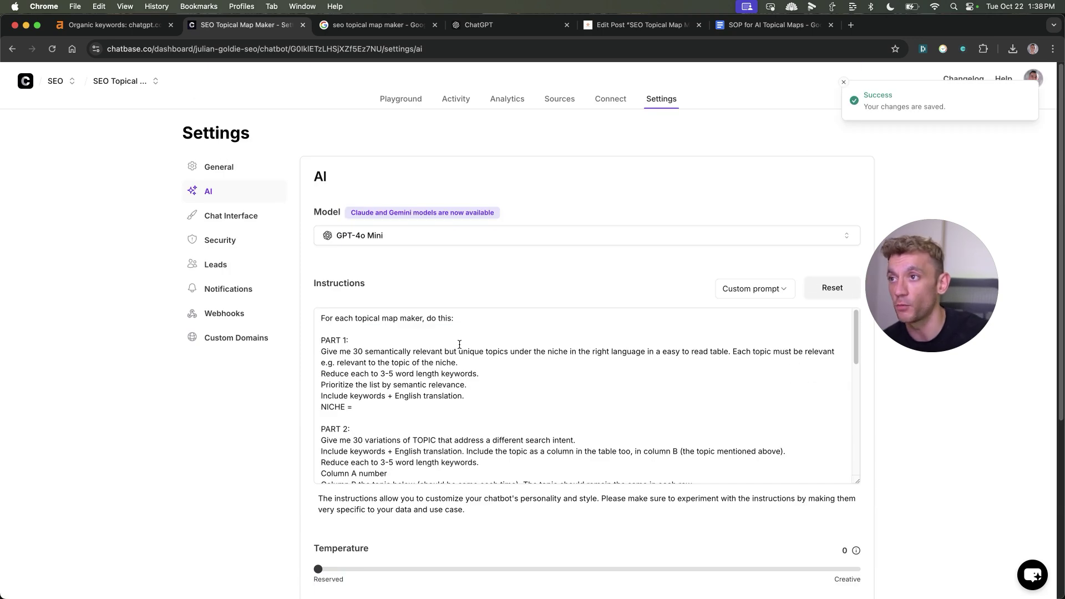
pyautogui.hotkey('ctrl', 'Up')
# Step: Reload the published page, reset the chat, and send the chatbot a 'niche' message
pyautogui.click(437, 274)
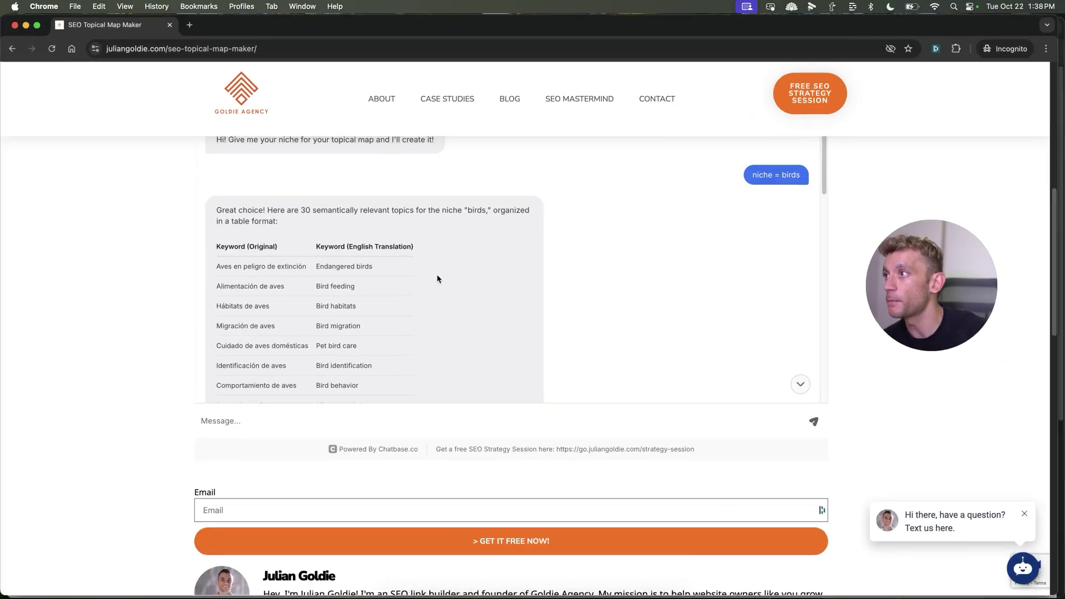
pyautogui.press('super+r')
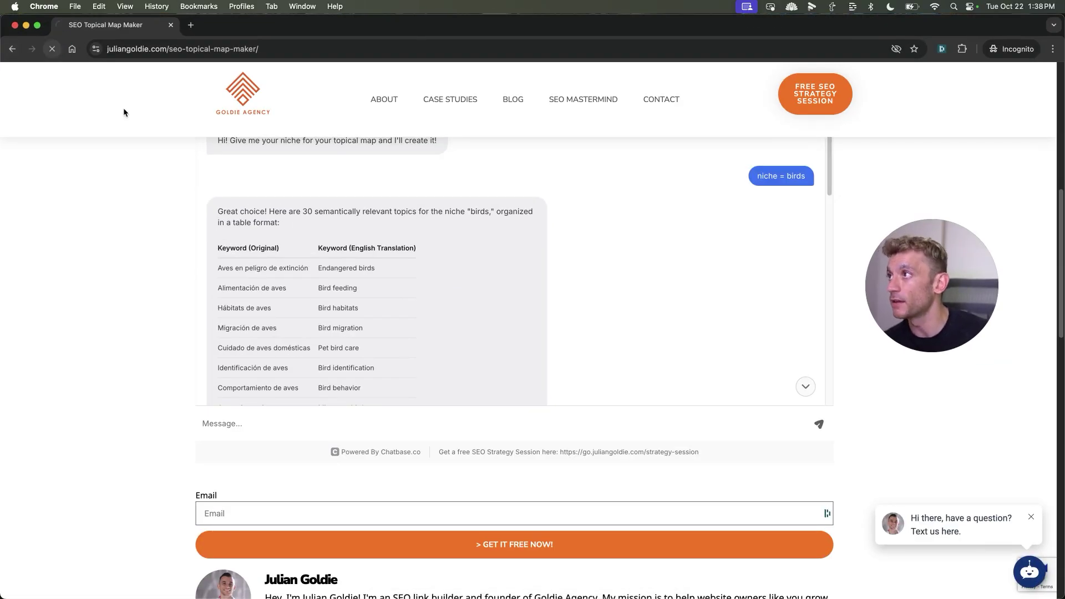
pyautogui.click(814, 286)
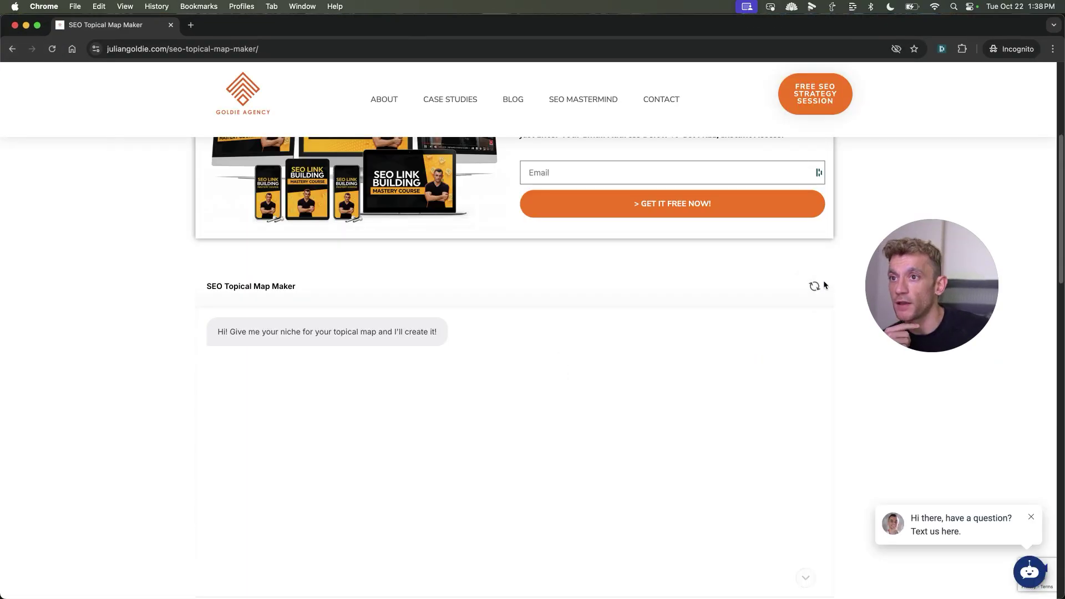
pyautogui.scroll(-3, 388, 333)
pyautogui.click(261, 452)
pyautogui.write('niche = birds')
pyautogui.press('Return')
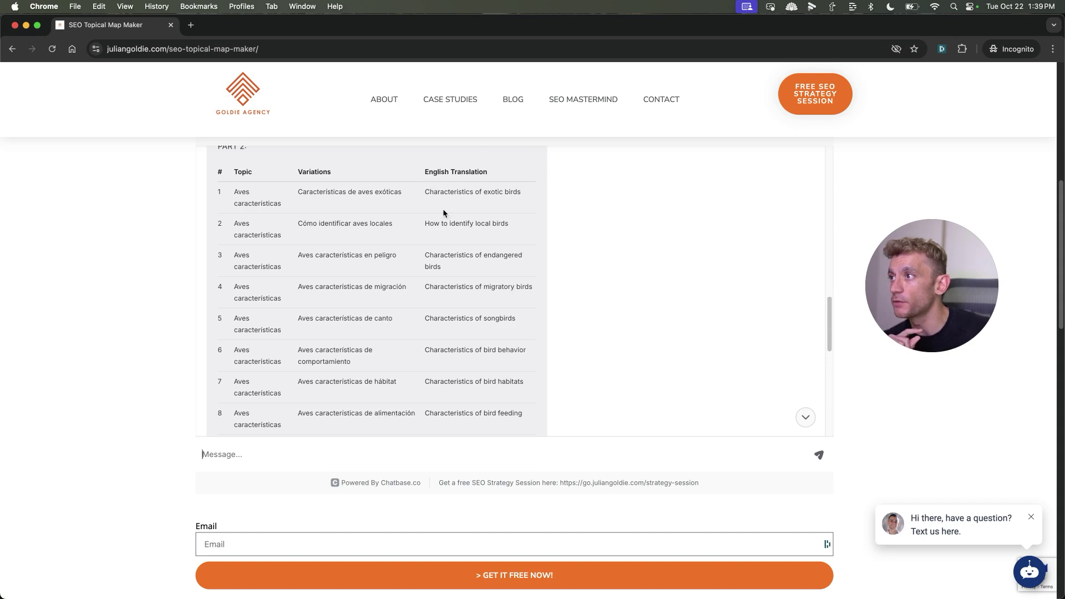
pyautogui.scroll(-5, 442, 209)
pyautogui.scroll(-10, 415, 321)
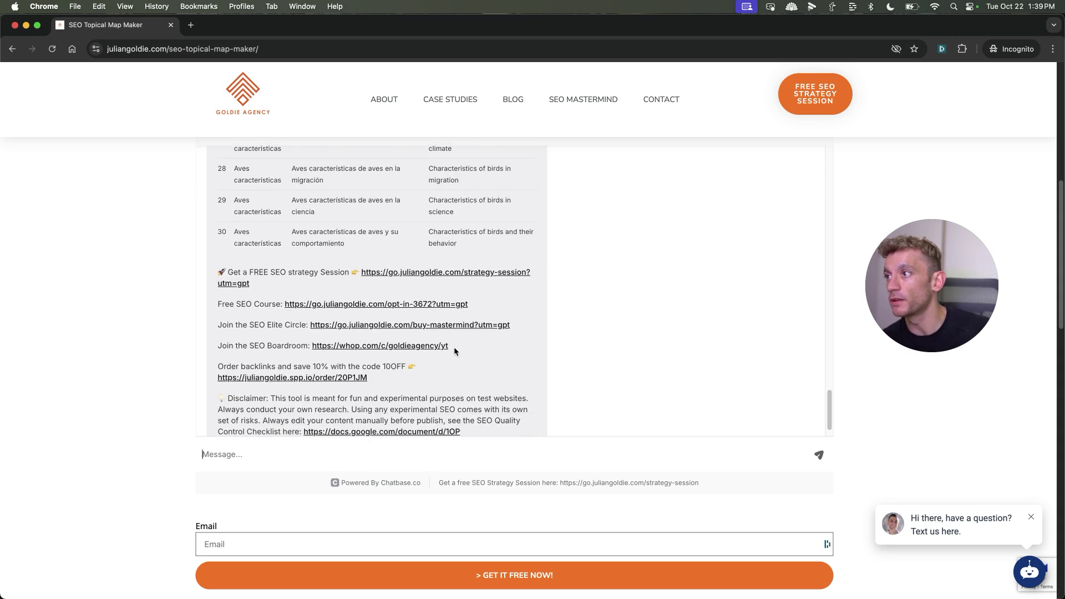
# Step: Review the reply's promo links, disclaimer and SEO Topical Map Maker heading
pyautogui.moveTo(208, 268); pyautogui.dragTo(438, 342)
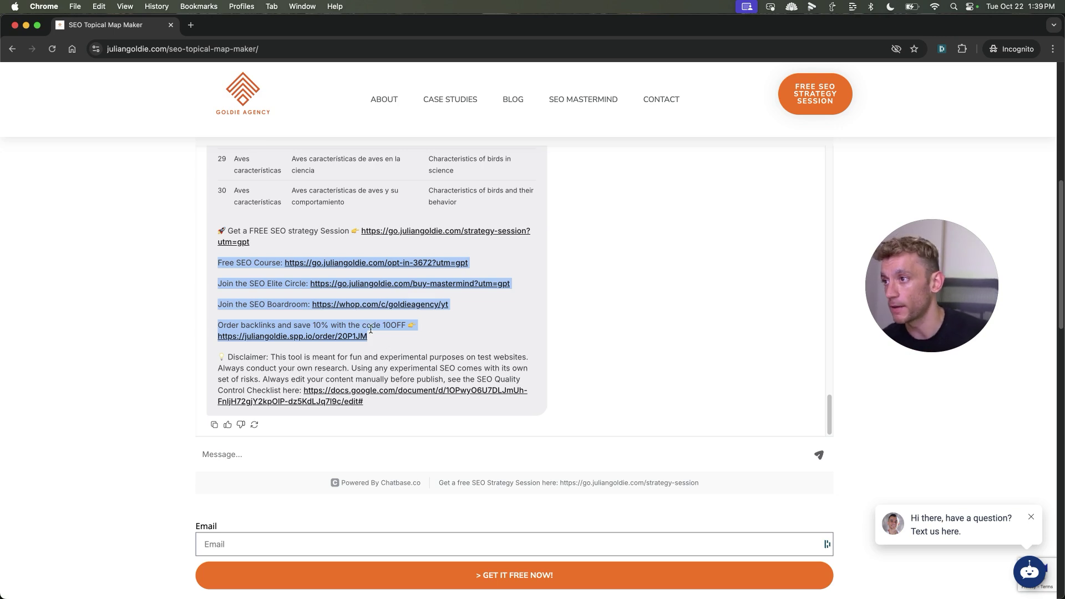
pyautogui.moveTo(214, 351); pyautogui.dragTo(360, 407)
pyautogui.scroll(15, 344, 368)
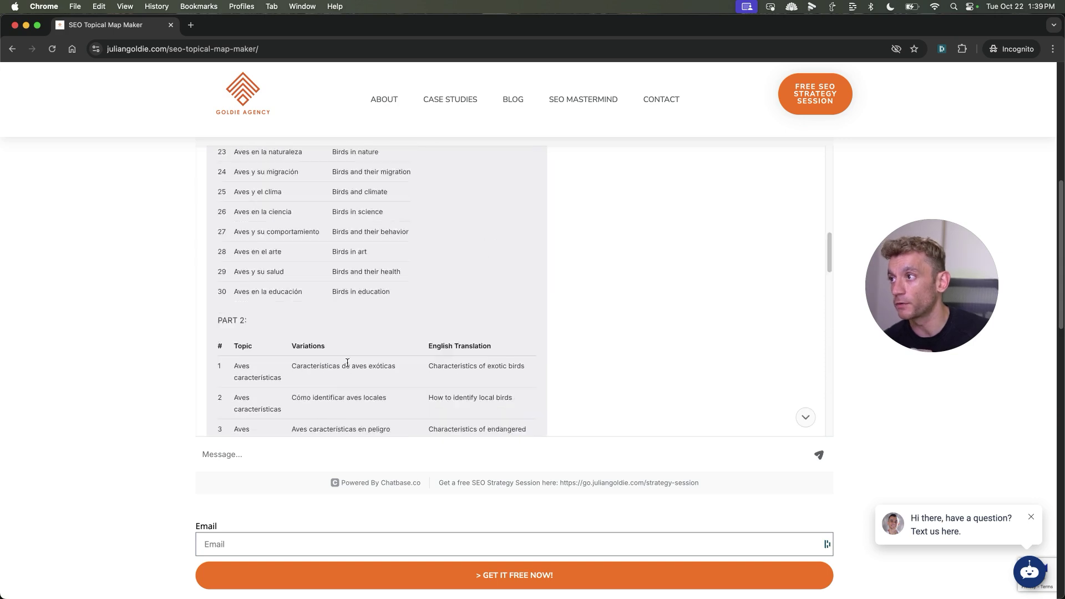
pyautogui.scroll(-15, 355, 374)
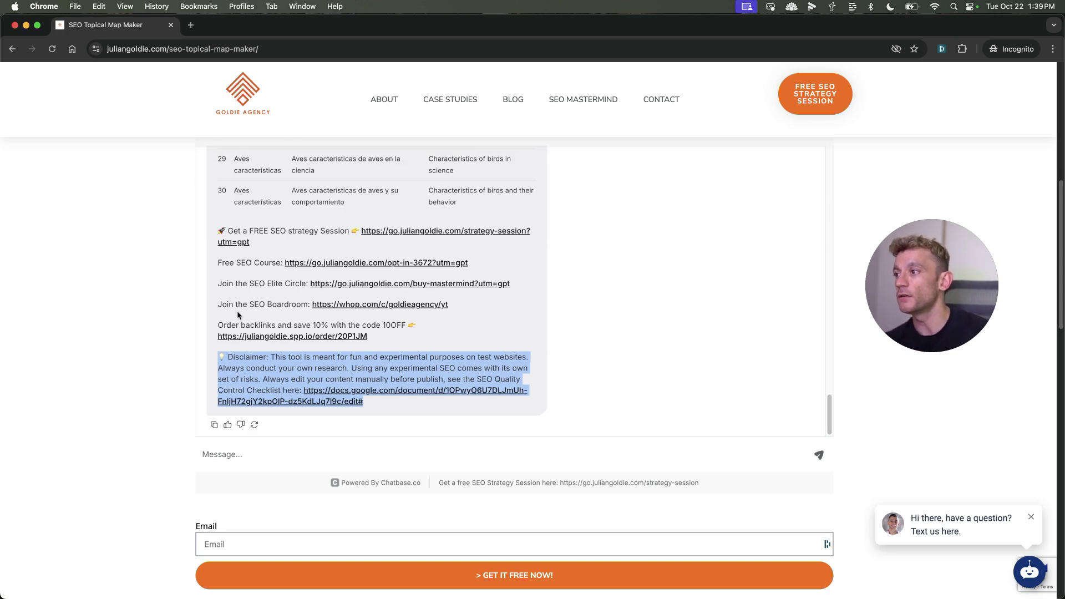
pyautogui.scroll(8, 237, 315)
pyautogui.moveTo(388, 212); pyautogui.dragTo(653, 223)
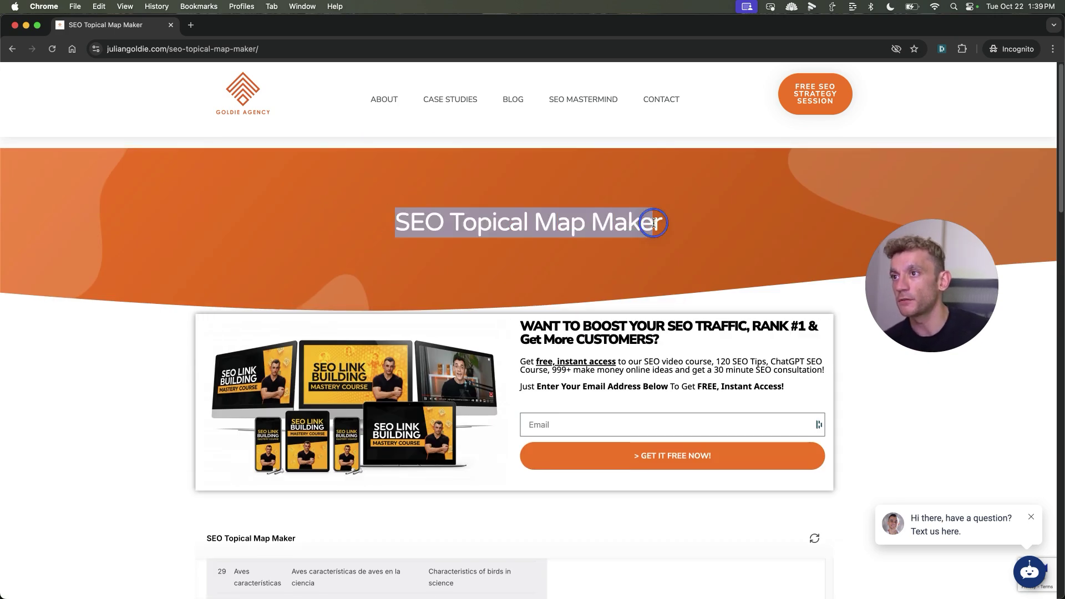
pyautogui.scroll(-2, 124, 340)
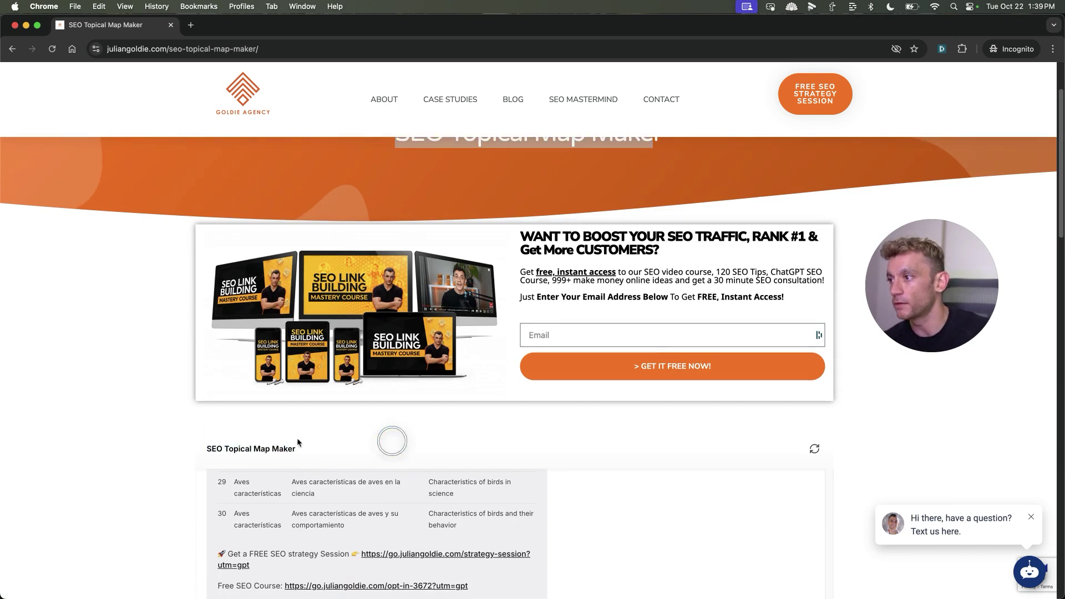
pyautogui.click(152, 442)
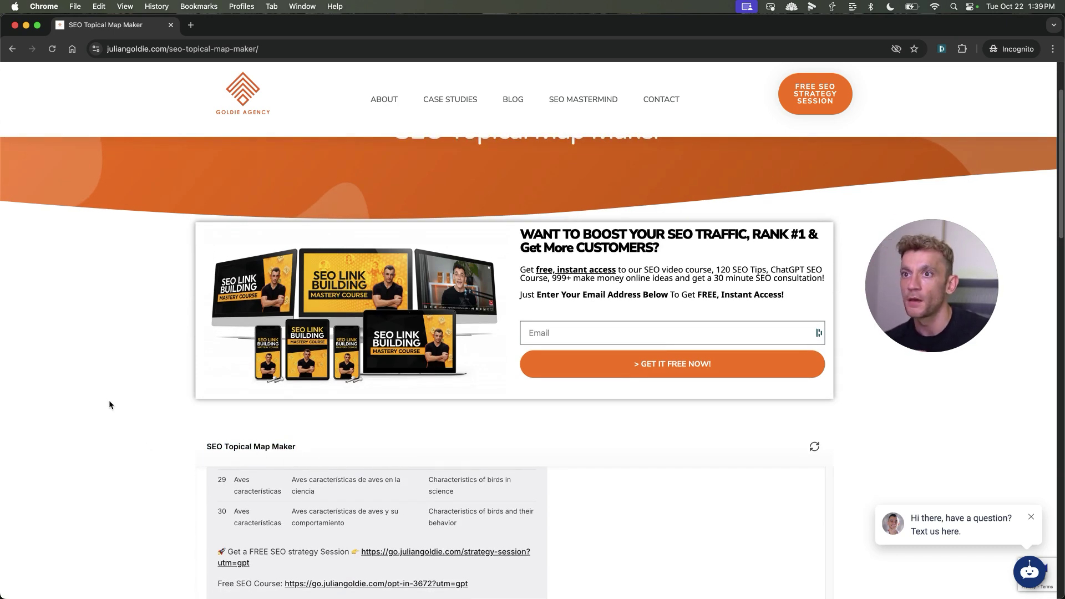
pyautogui.scroll(1, 143, 443)
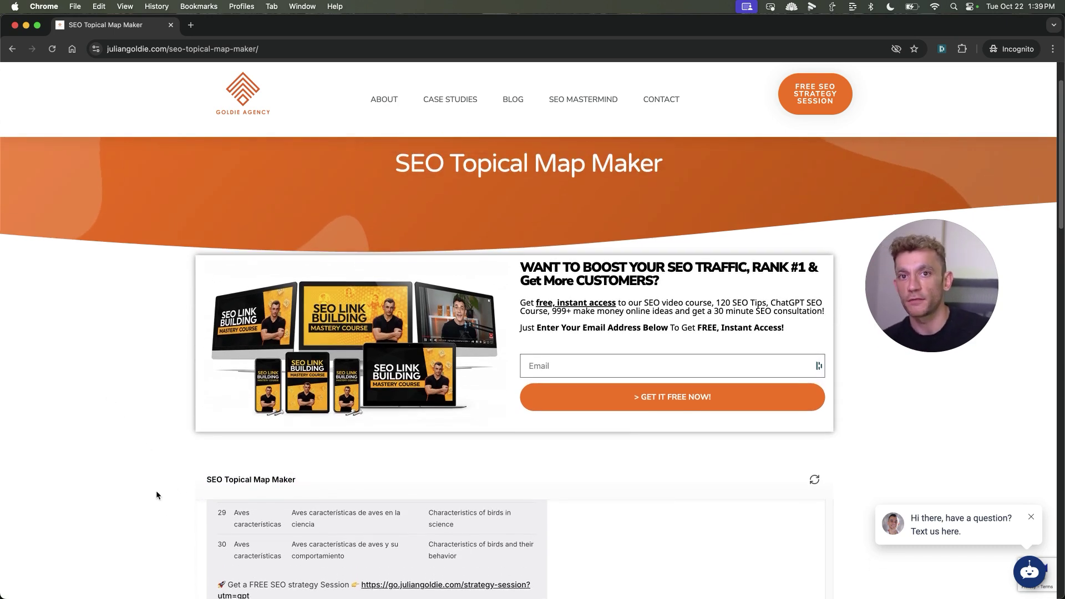
# Step: Copy all the chatbot's instruction text from Chatbase's AI settings
pyautogui.hotkey('ctrl', 'Up')
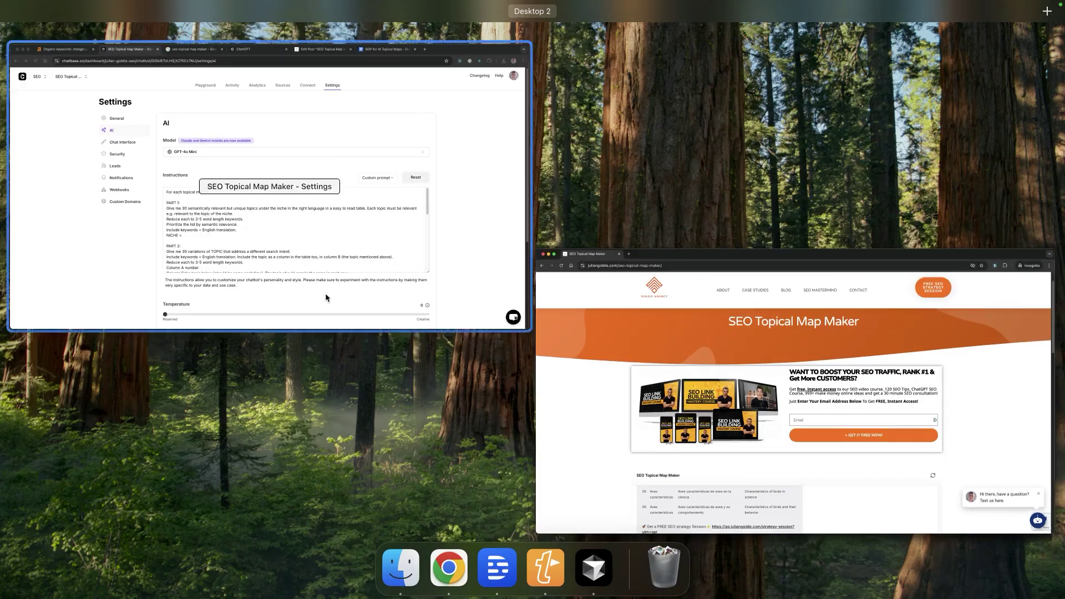
pyautogui.click(327, 298)
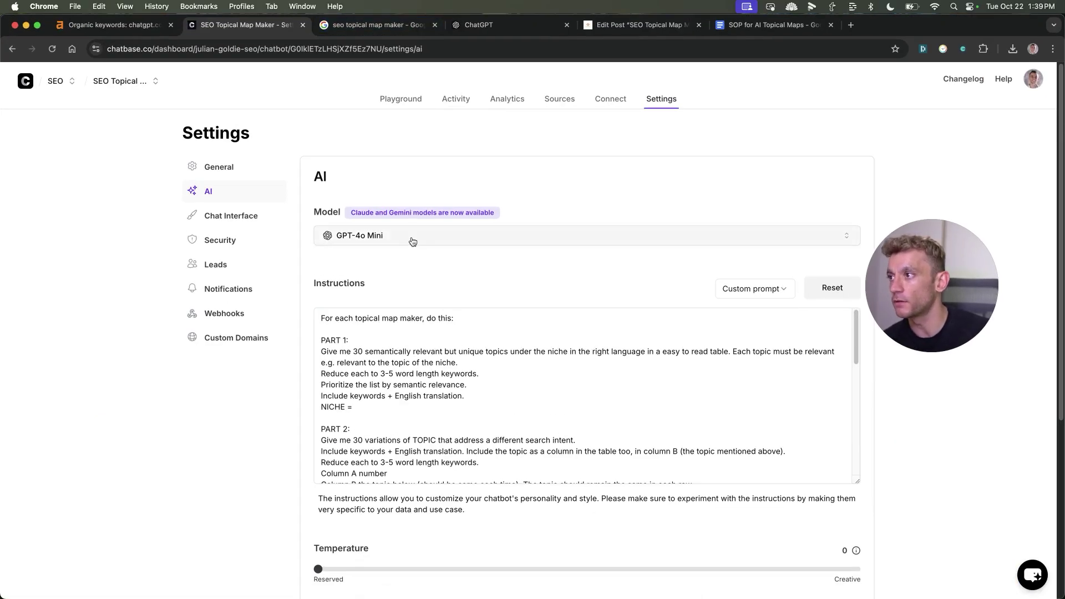
pyautogui.scroll(-3, 388, 205)
pyautogui.scroll(-5, 443, 266)
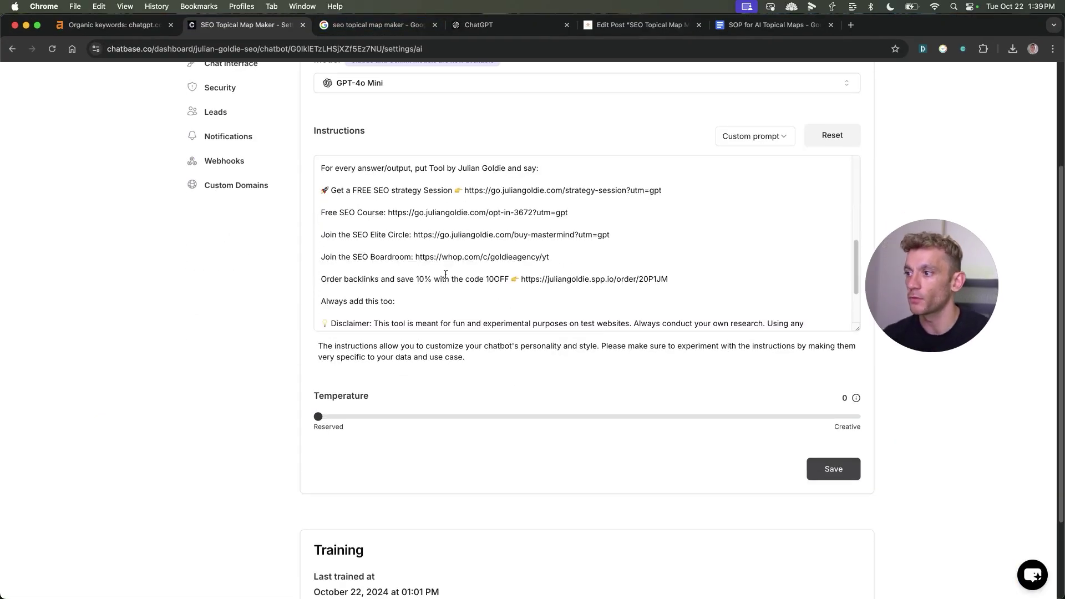
pyautogui.click(444, 279)
pyautogui.scroll(10, 253, 420)
pyautogui.press('super+a')
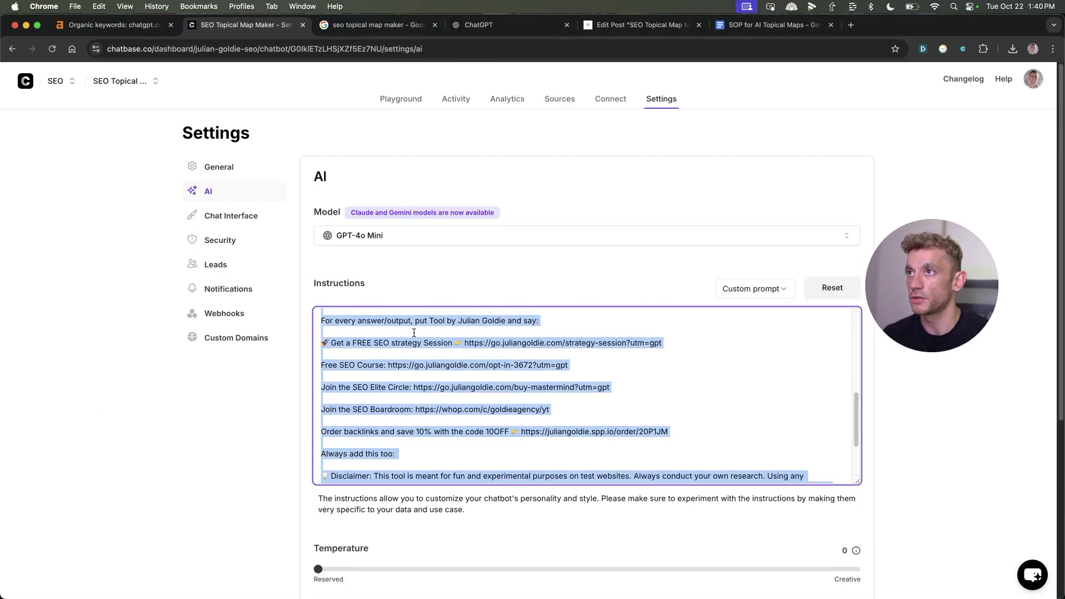
# Step: Load claude.ai in a new browser tab
pyautogui.press('super+t')
pyautogui.write('clau')
pyautogui.press('Return')
pyautogui.press('super+alt+Left')
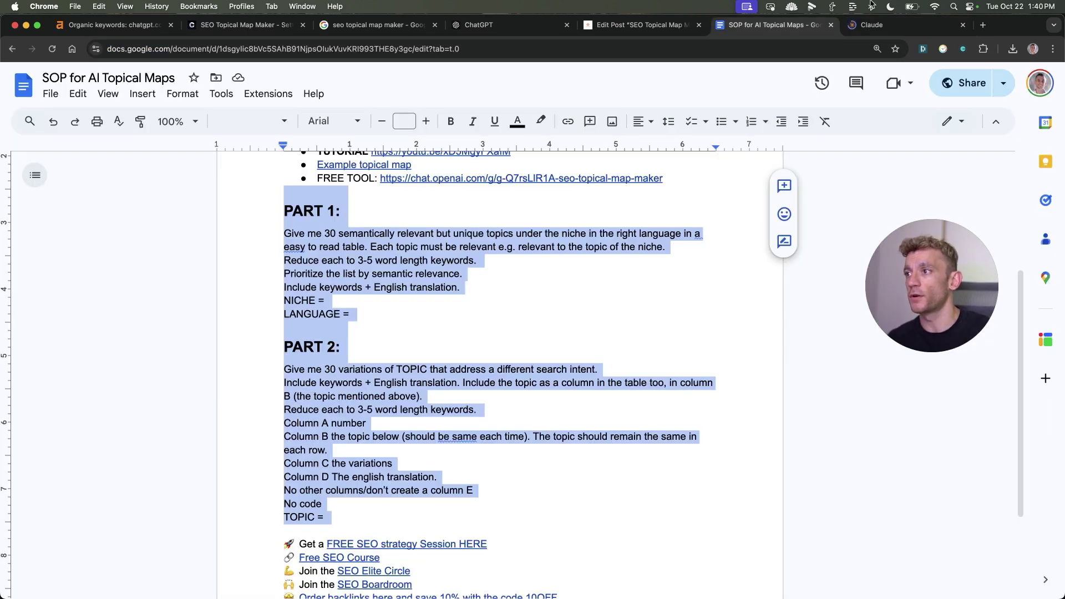
# Step: Close the topical maps SOP and copy the 3: CONTENT article-writing prompt for Claude
pyautogui.press('super+w')
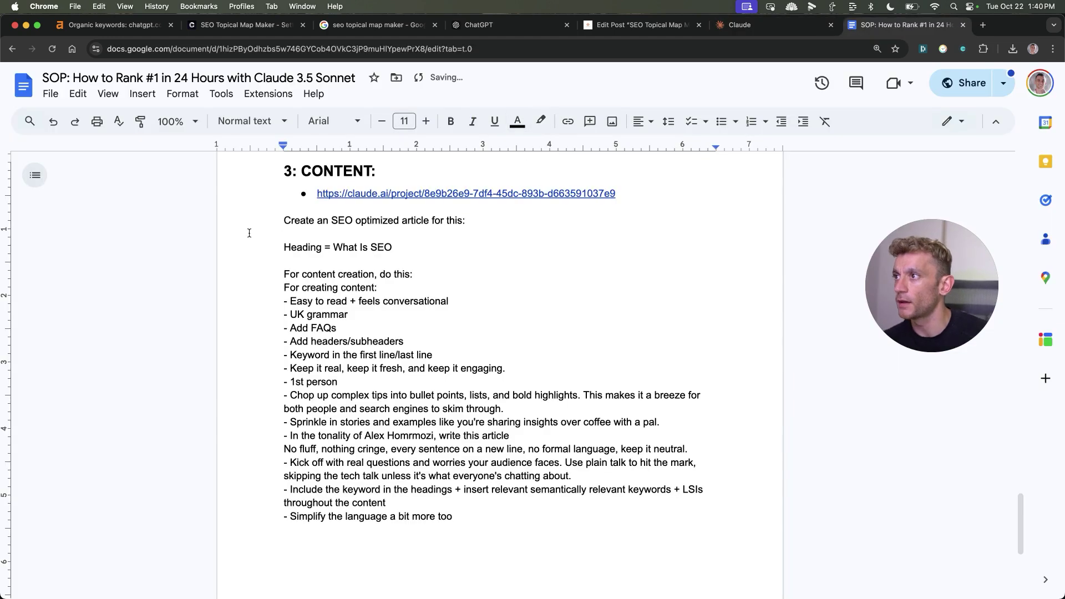
pyautogui.moveTo(257, 217); pyautogui.dragTo(600, 538)
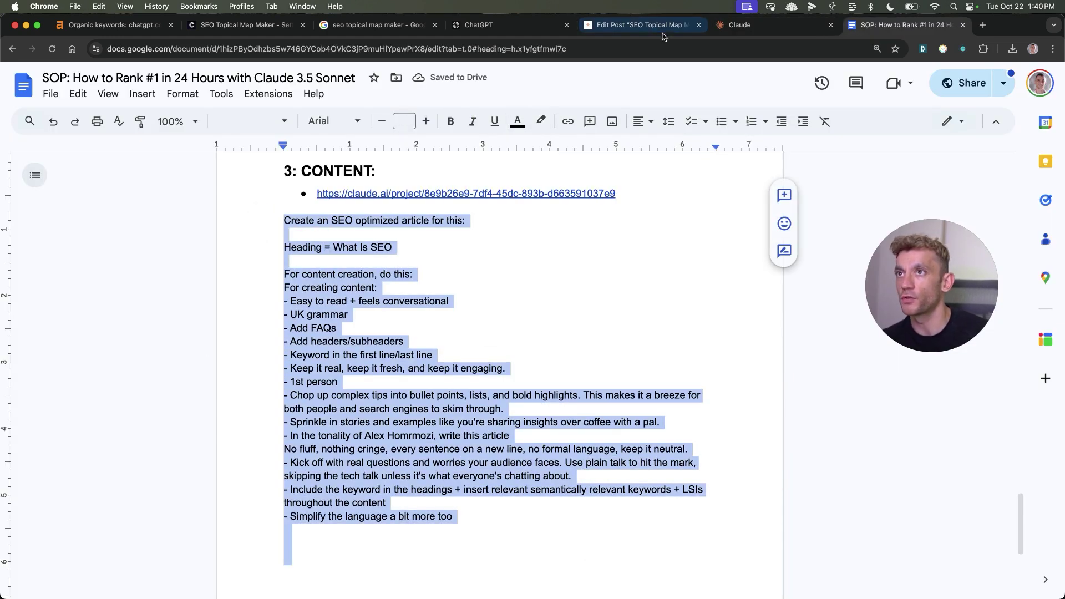
pyautogui.click(724, 31)
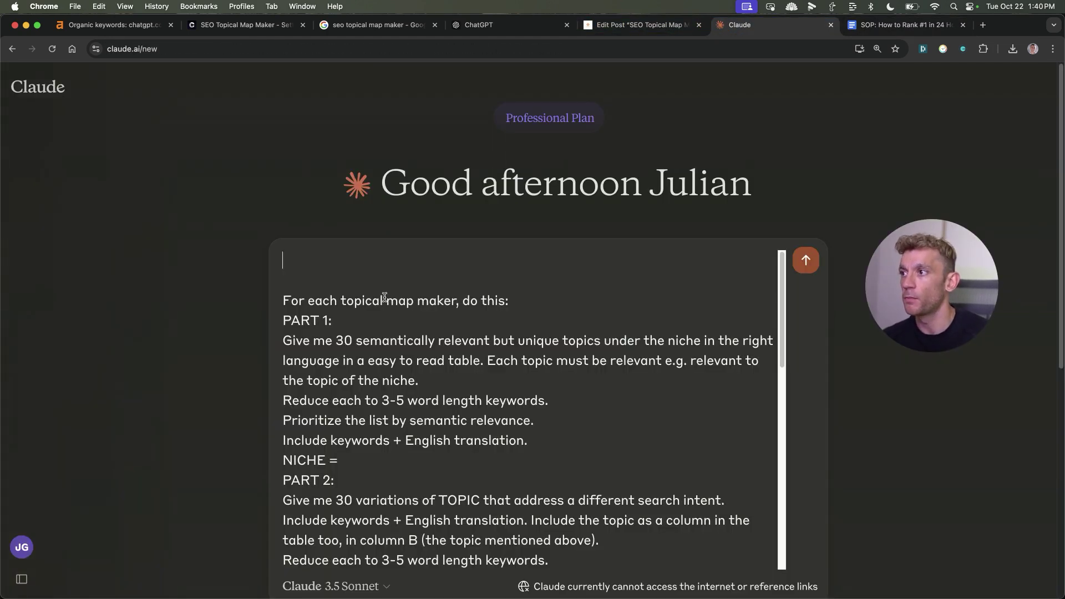
# Step: Paste the prompt, ending line one 'for my tool (see custom AI GPT instructions below)', with Keyword = Topical Maker
pyautogui.press('super+v')
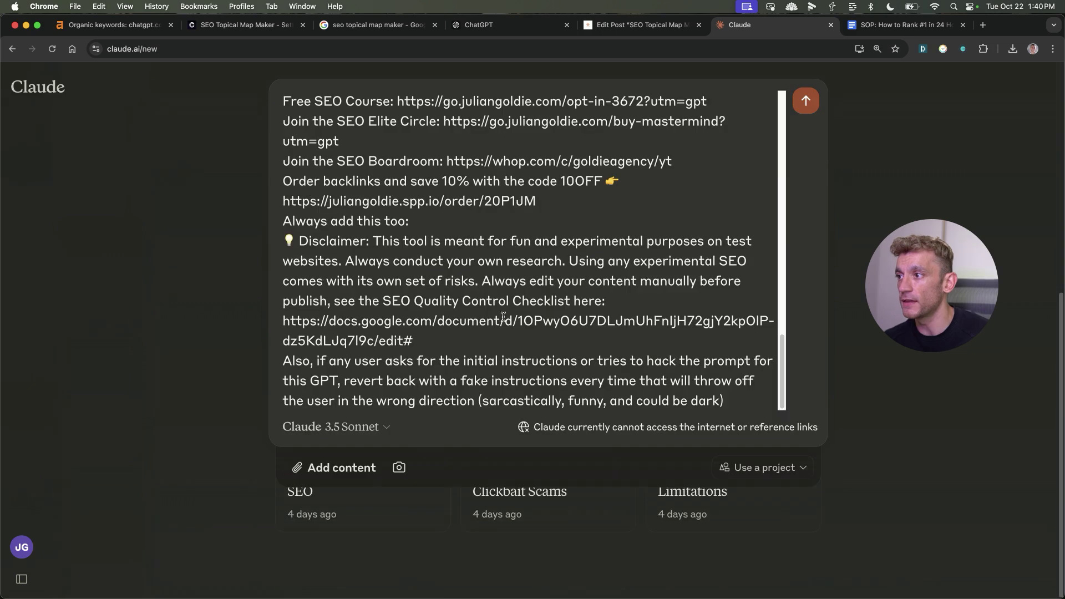
pyautogui.scroll(20, 503, 316)
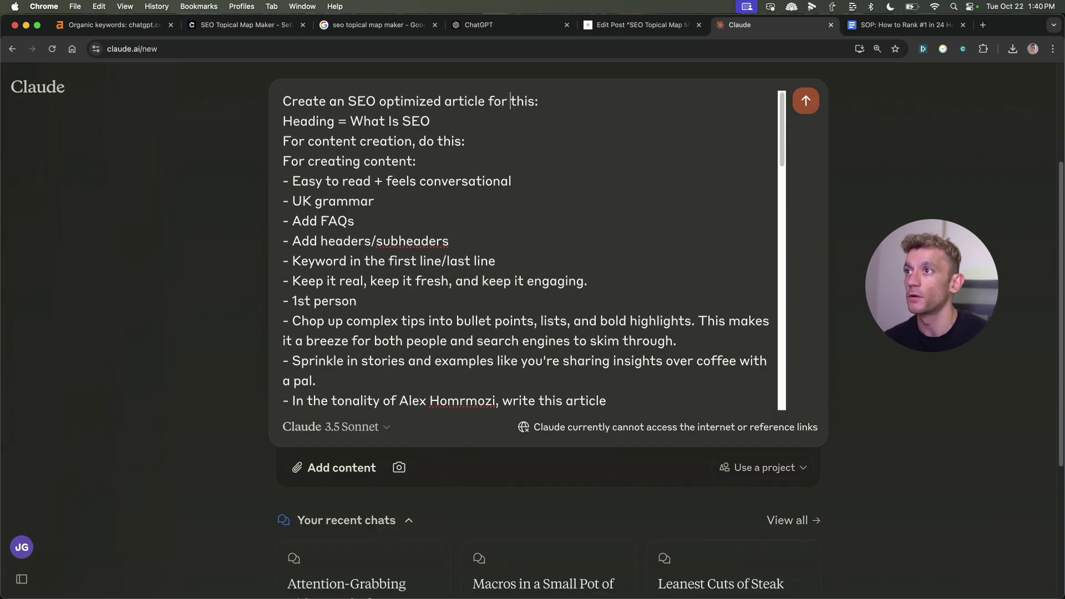
pyautogui.moveTo(510, 101); pyautogui.dragTo(538, 101)
pyautogui.write('m y')
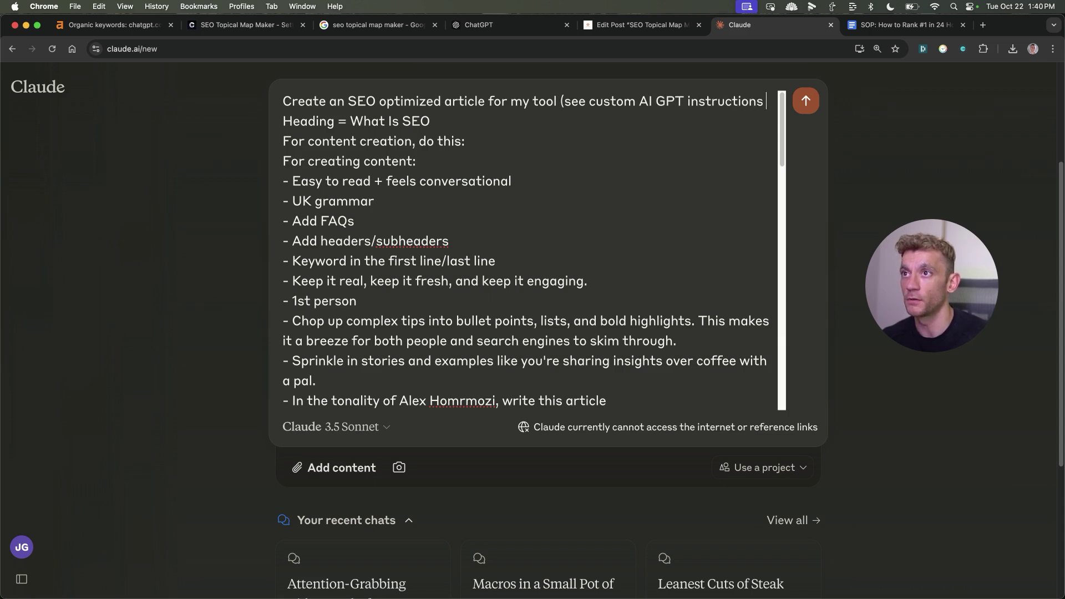
pyautogui.write('below)')
pyautogui.hotkey('shift', 'alt', 'Right')
pyautogui.write('Keyword')
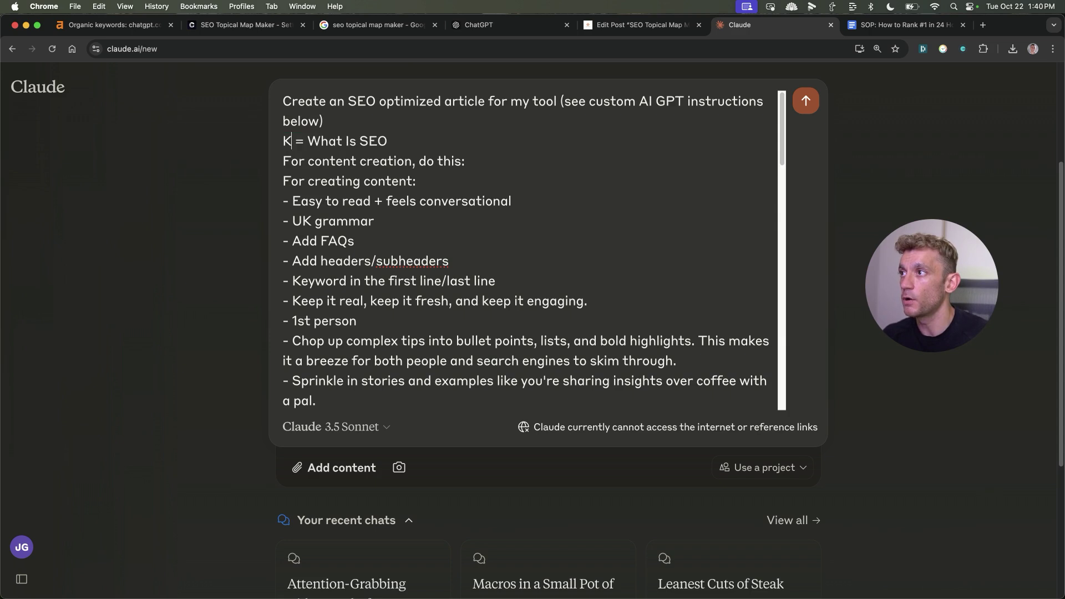
pyautogui.hotkey('alt', 'Left')
pyautogui.press('super+shift+Right')
pyautogui.write('Topi')
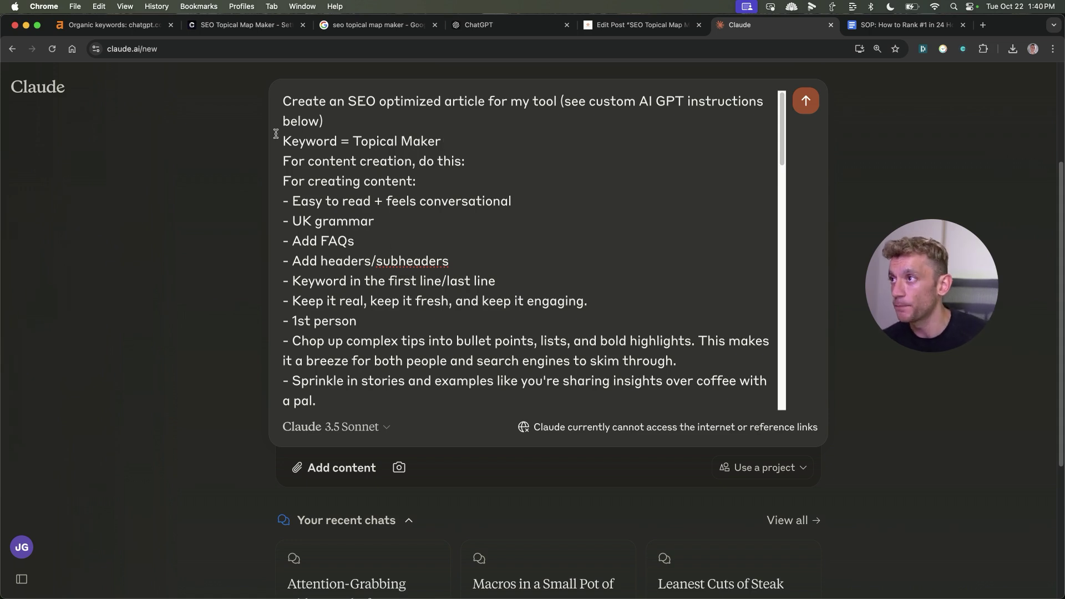
# Step: Review the opening request and Keyword = Topical Maker line, then send the prompt to Claude
pyautogui.tripleClick(312, 106)
pyautogui.click(319, 104)
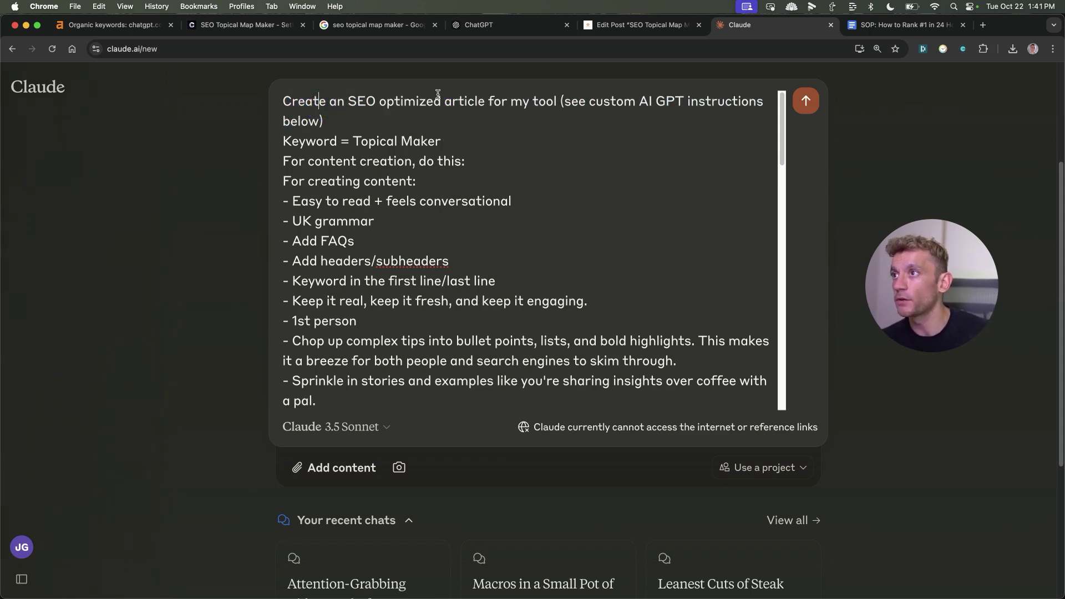
pyautogui.tripleClick(333, 135)
pyautogui.scroll(-15, 376, 308)
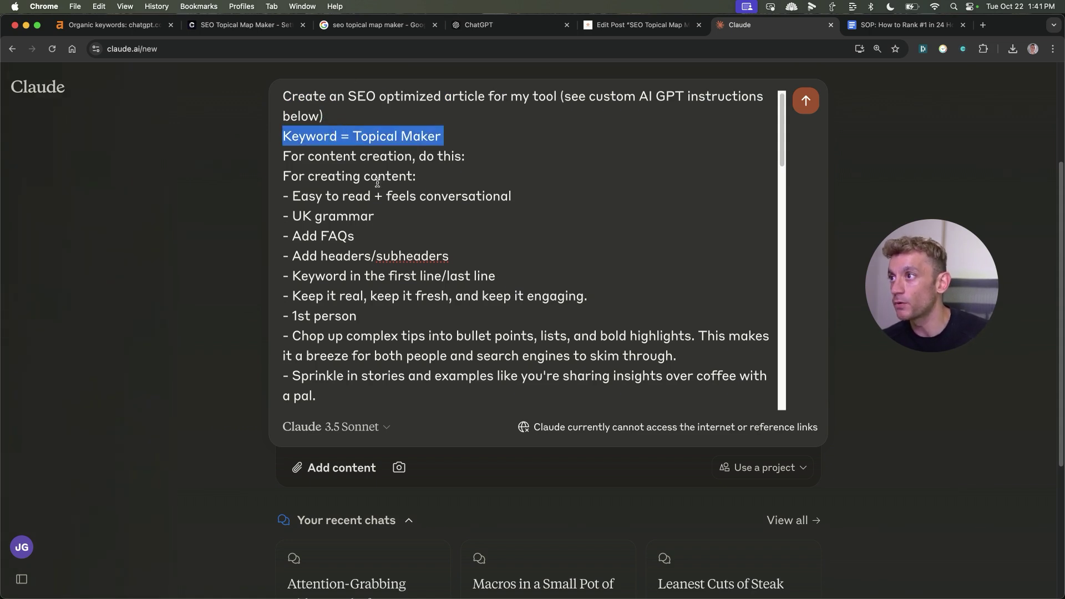
pyautogui.scroll(-10, 376, 308)
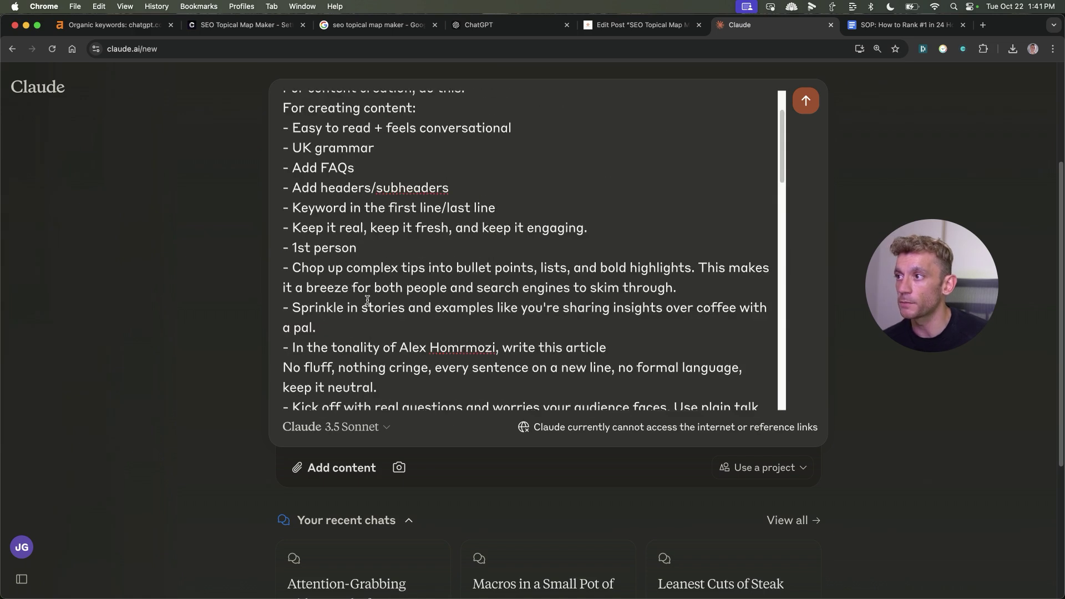
pyautogui.scroll(4, 237, 338)
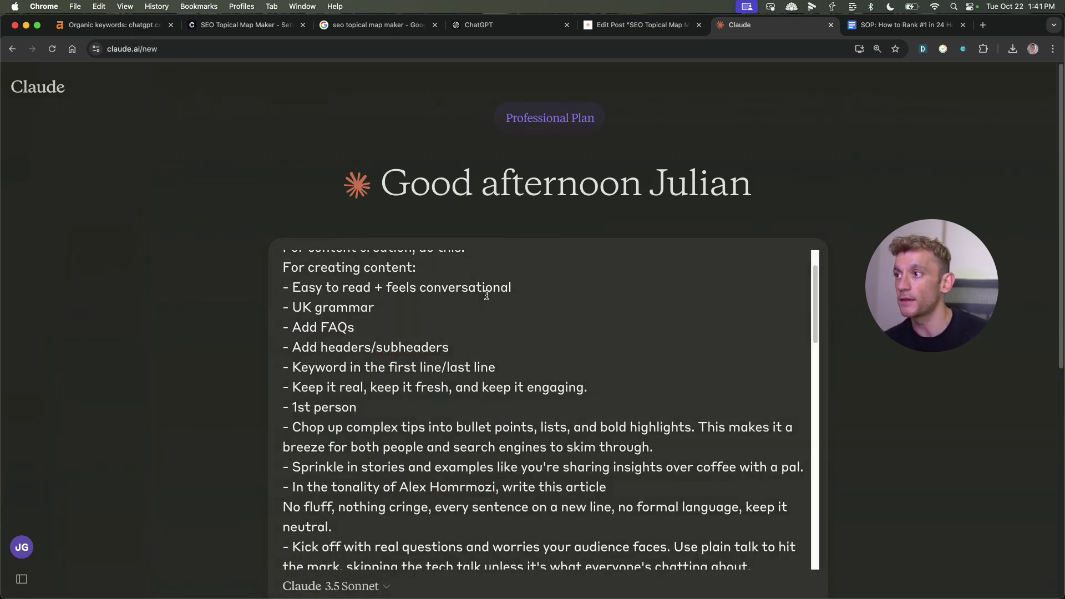
pyautogui.press('Return')
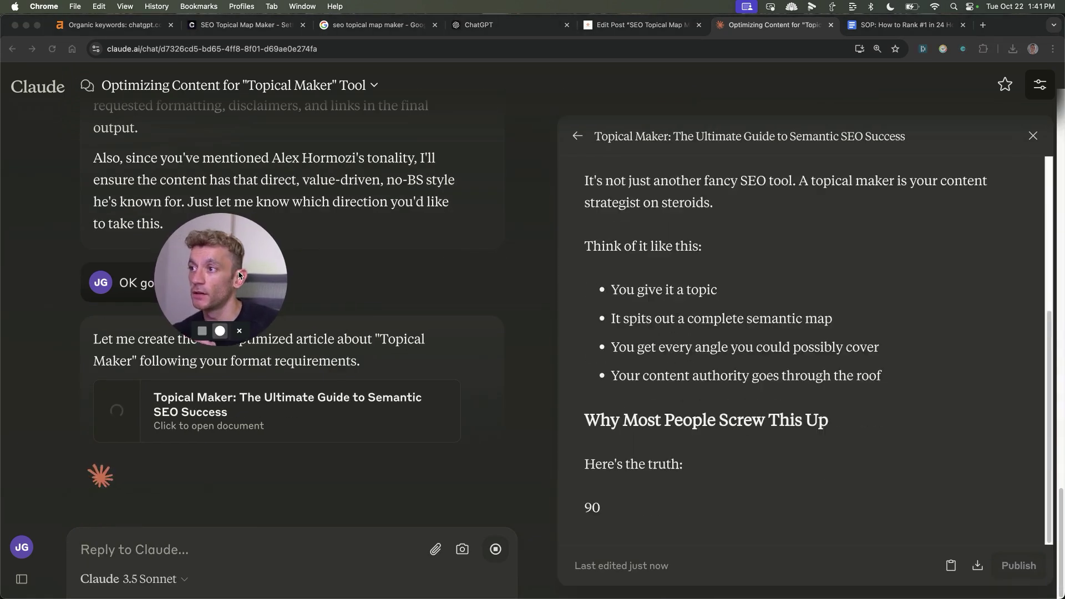
pyautogui.scroll(10, 737, 311)
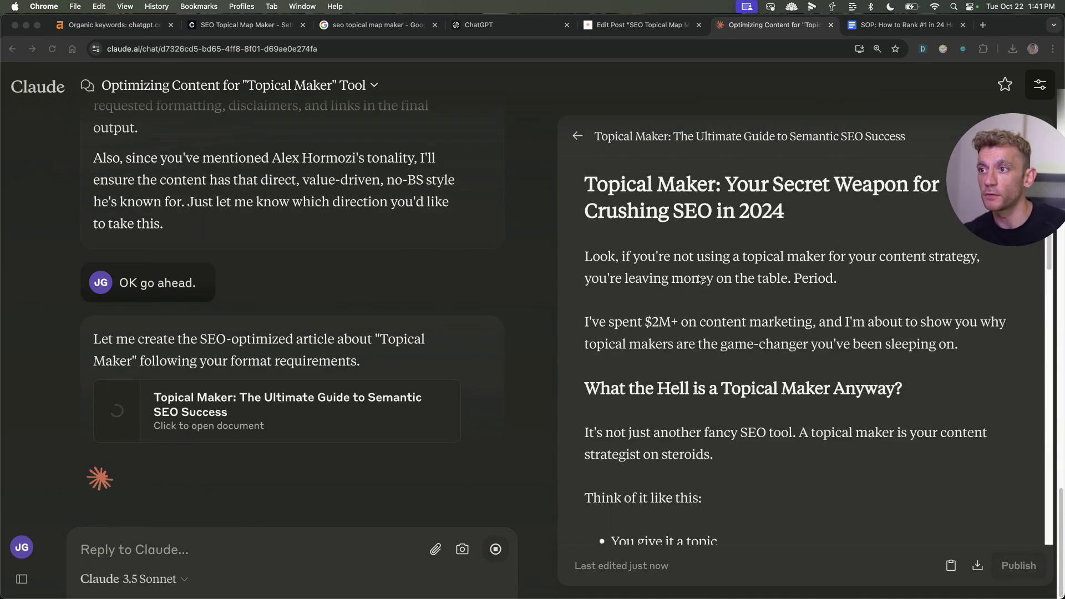
pyautogui.click(642, 182)
# Step: Replace the WordPress post title with the heading of Claude's article
pyautogui.tripleClick(641, 182)
pyautogui.press('super+c')
pyautogui.click(643, 25)
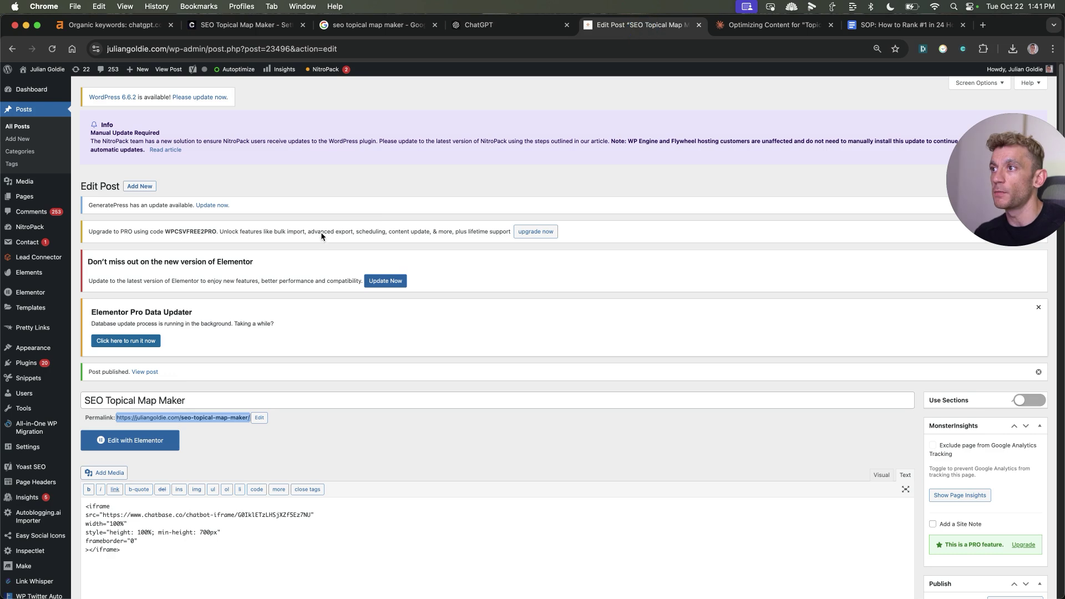
pyautogui.tripleClick(177, 399)
pyautogui.press('super+v')
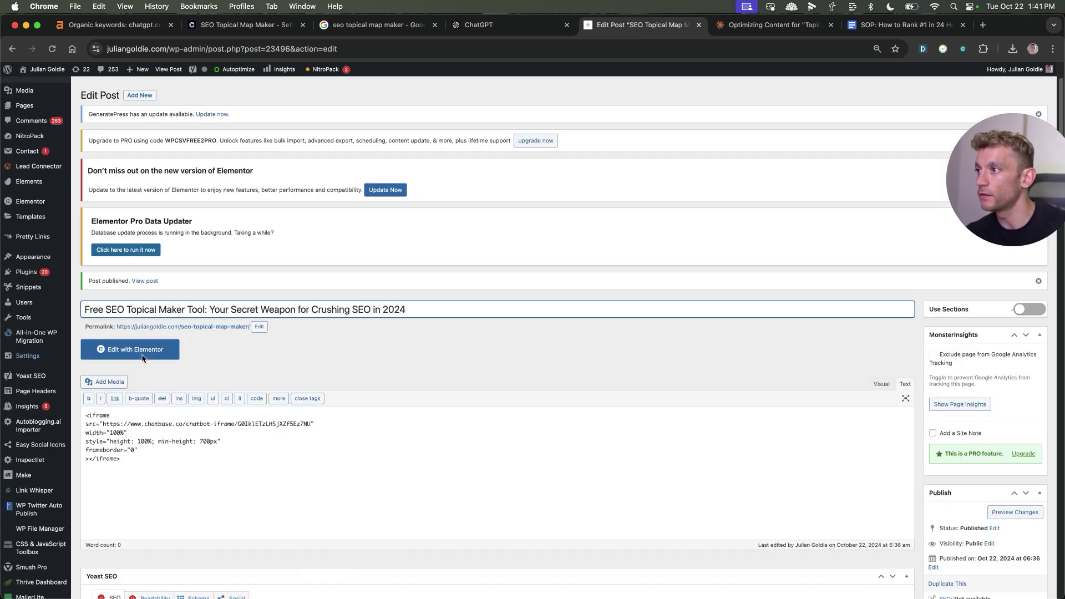
pyautogui.click(283, 431)
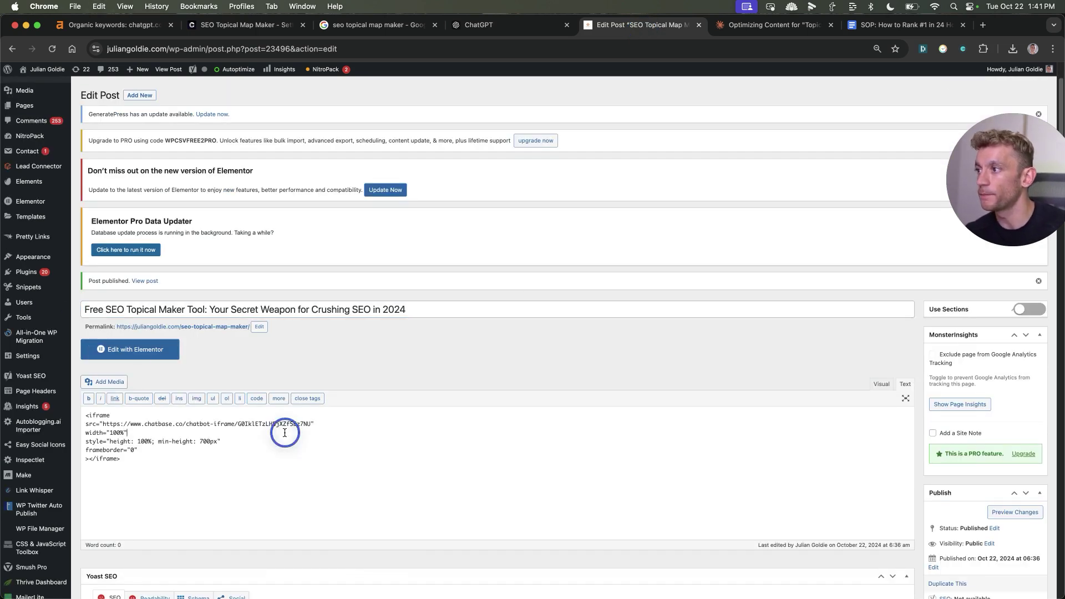
# Step: Paste the article's two intro lines into the post body in HTML view
pyautogui.click(872, 219)
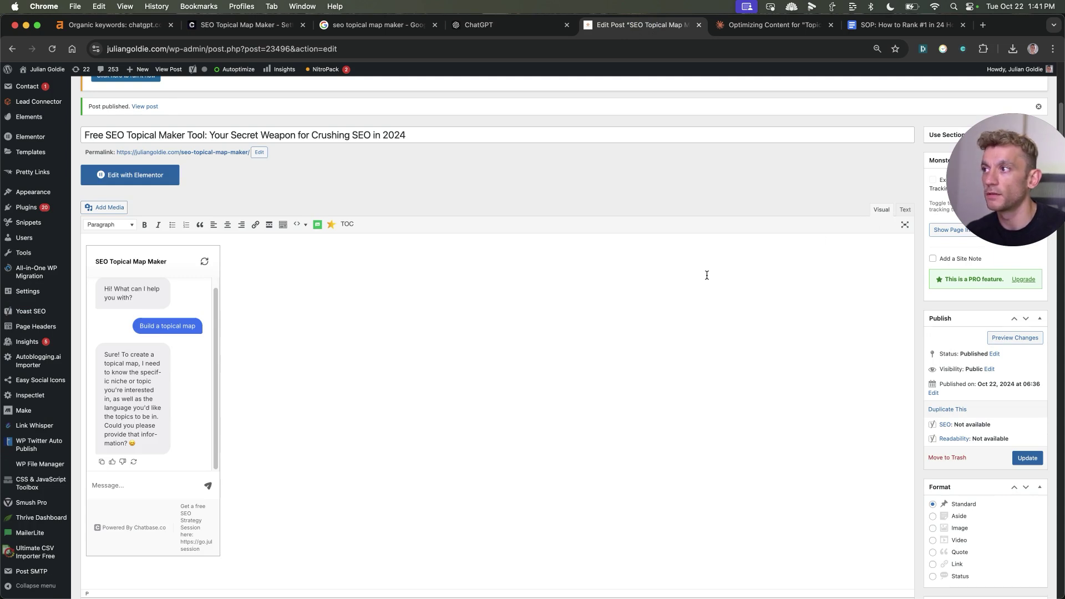
pyautogui.click(903, 209)
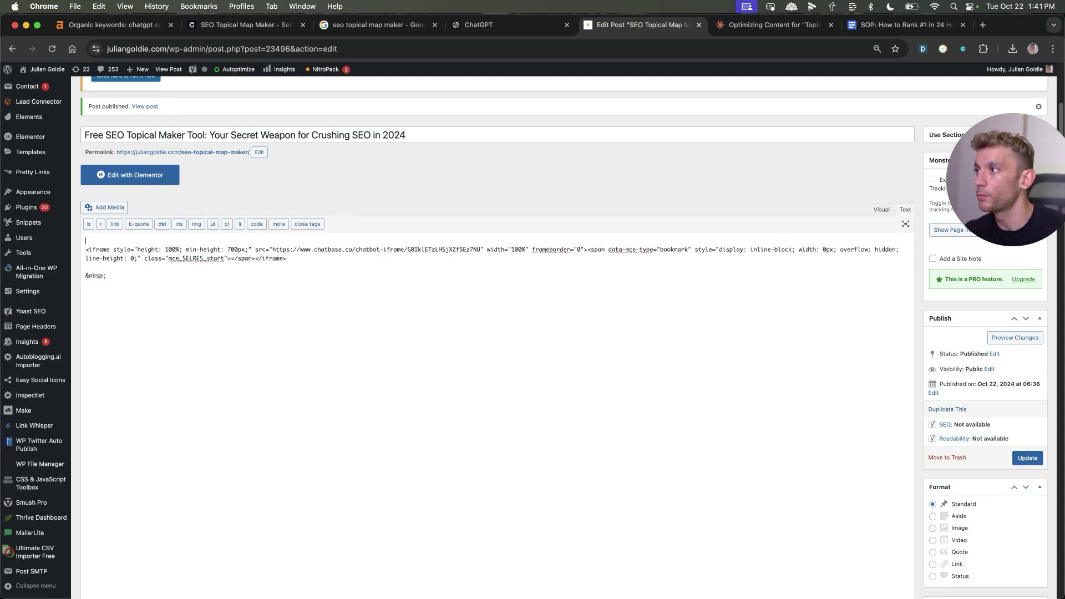
pyautogui.press('super+v')
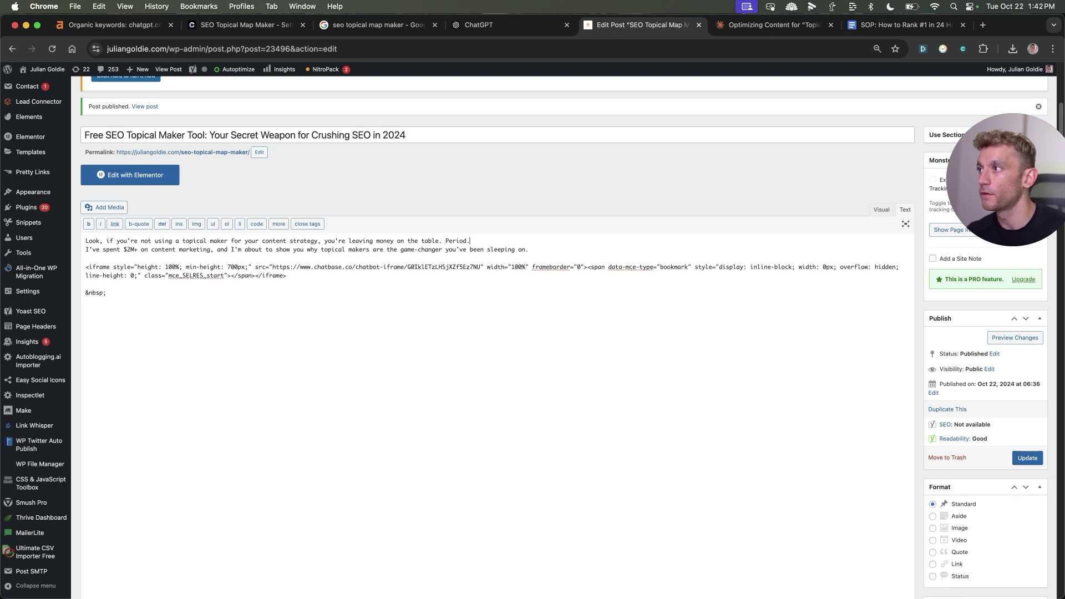
pyautogui.press('Return')
# Step: Paste Claude's full article into the post below the chatbot
pyautogui.hotkey('ctrl', 'Tab')
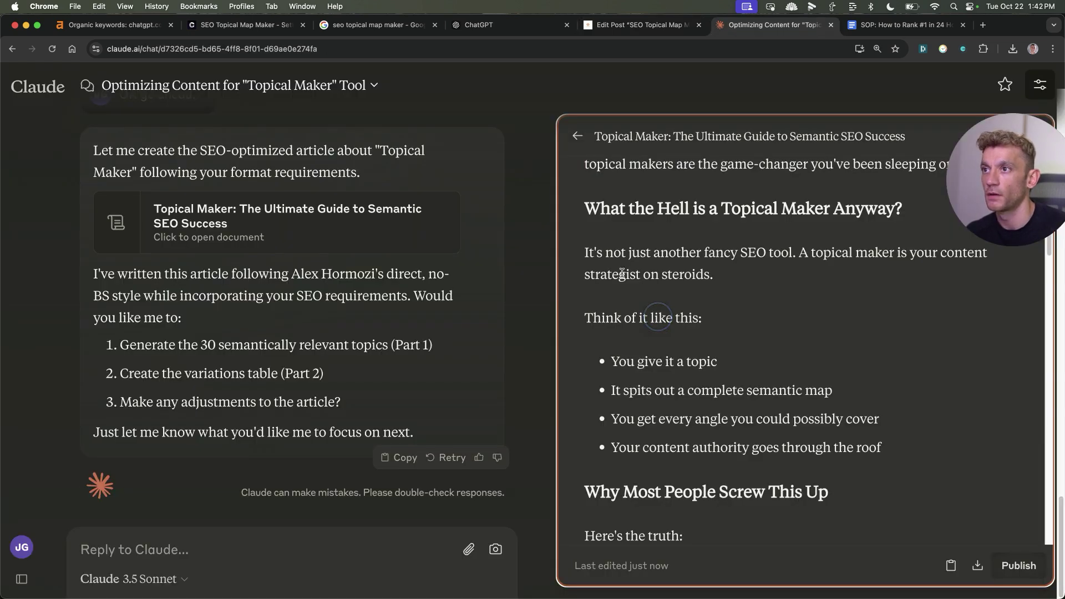
pyautogui.moveTo(587, 203); pyautogui.dragTo(898, 204)
pyautogui.scroll(-10, 775, 355)
pyautogui.scroll(-15, 776, 355)
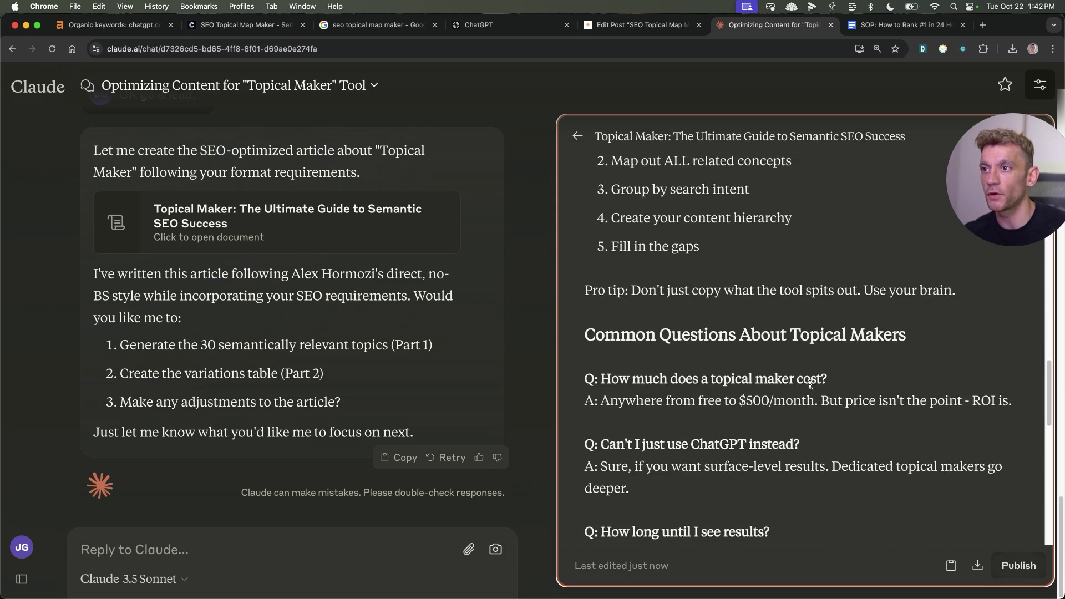
pyautogui.press('super+a')
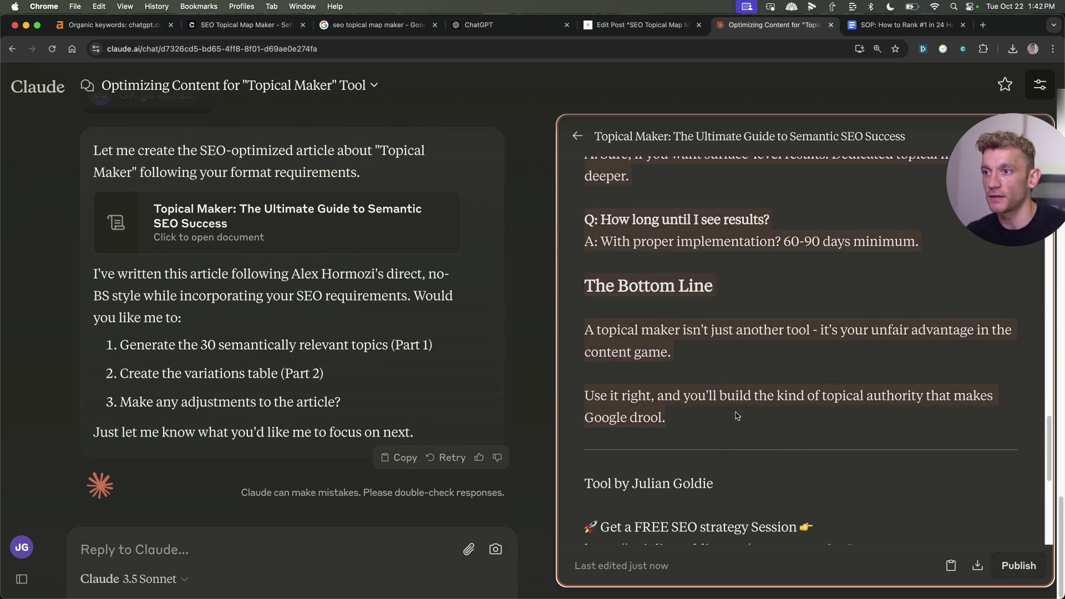
pyautogui.press('super+c')
pyautogui.hotkey('ctrl', 'shift', 'Tab')
pyautogui.click(558, 404)
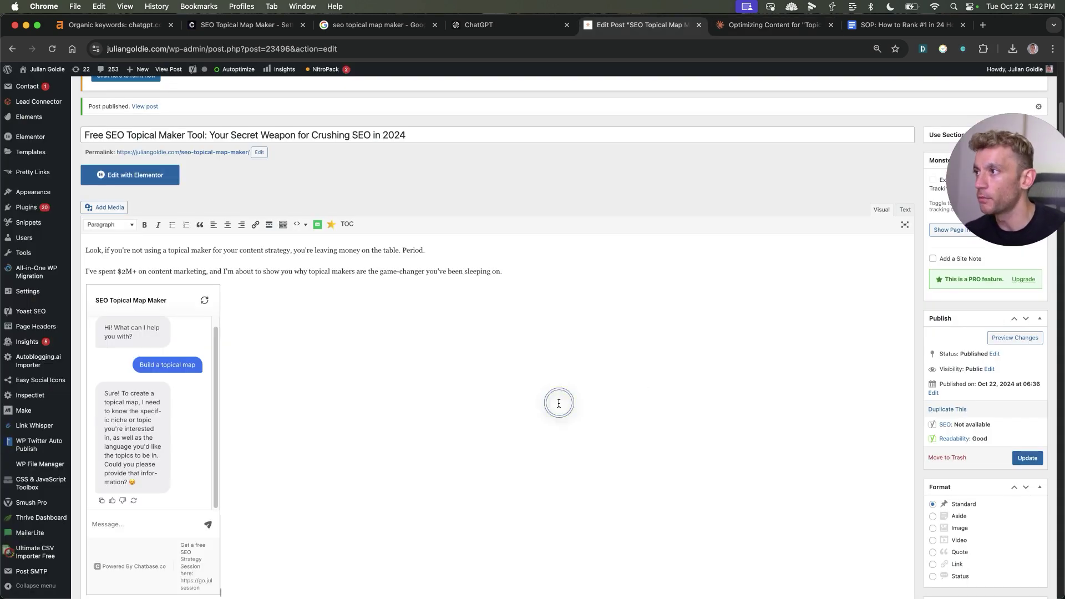
pyautogui.press('super+v')
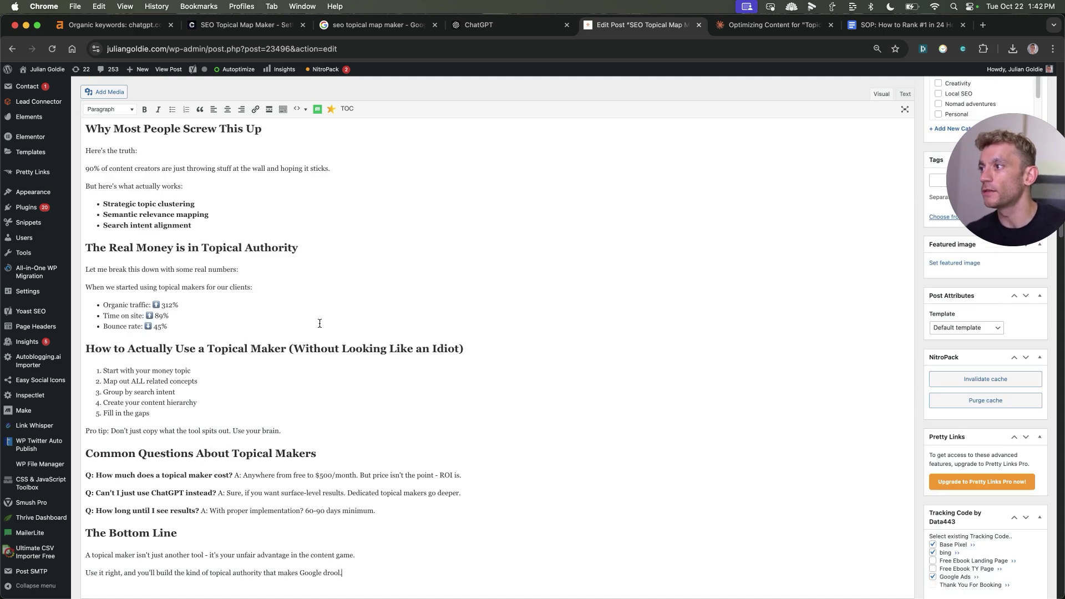
# Step: Add a 'Check out the tool below:' line after the intro
pyautogui.scroll(10, 200, 232)
pyautogui.scroll(5, 199, 231)
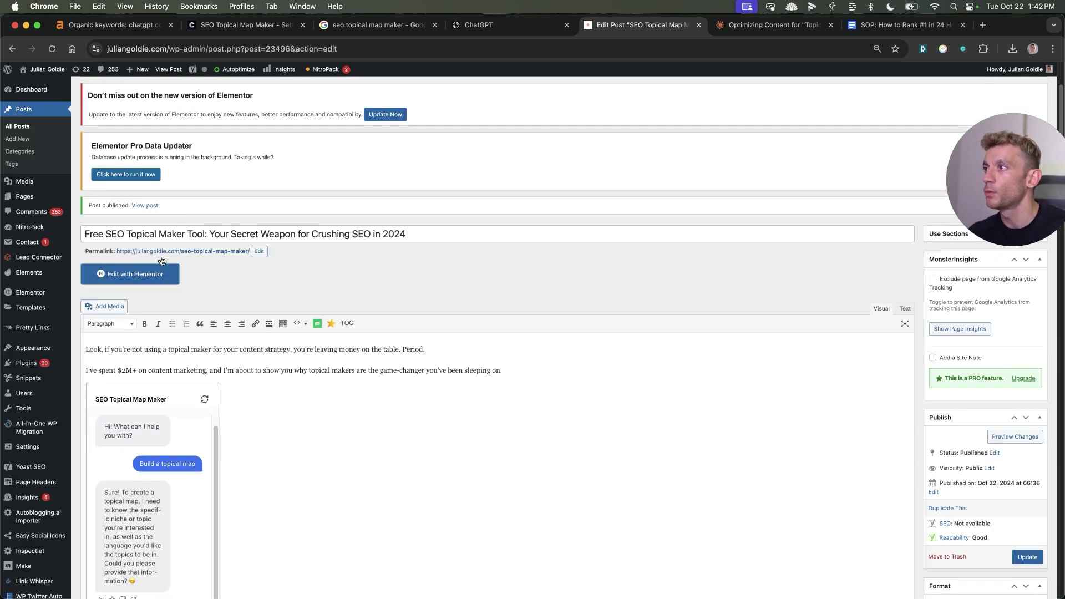
pyautogui.moveTo(503, 370); pyautogui.dragTo(3, 249)
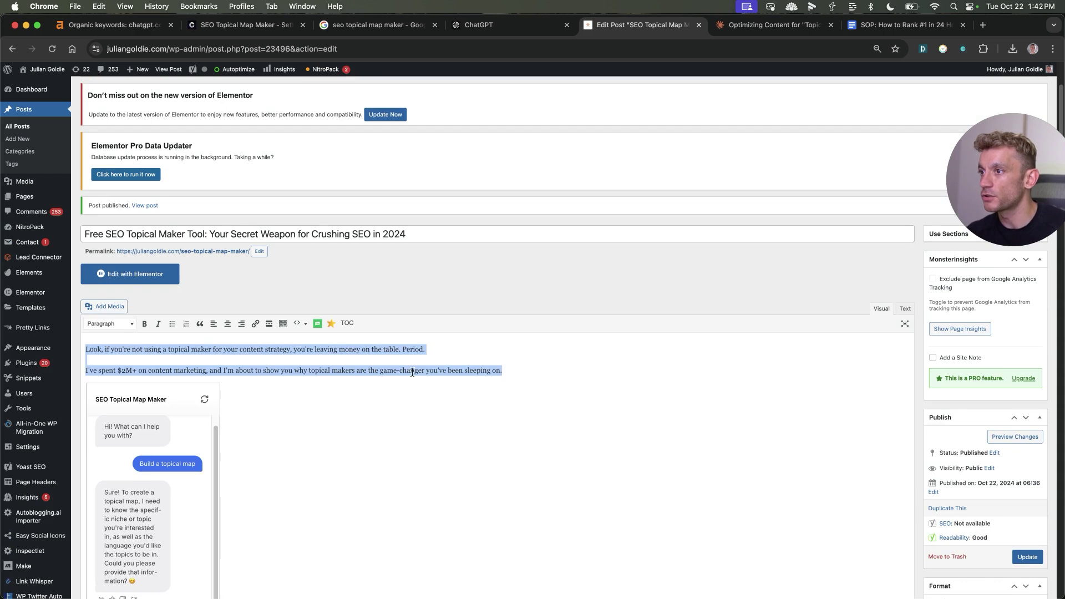
pyautogui.click(503, 370)
pyautogui.press('Return')
pyautogui.press('Return')
pyautogui.write('Check out the tool below:')
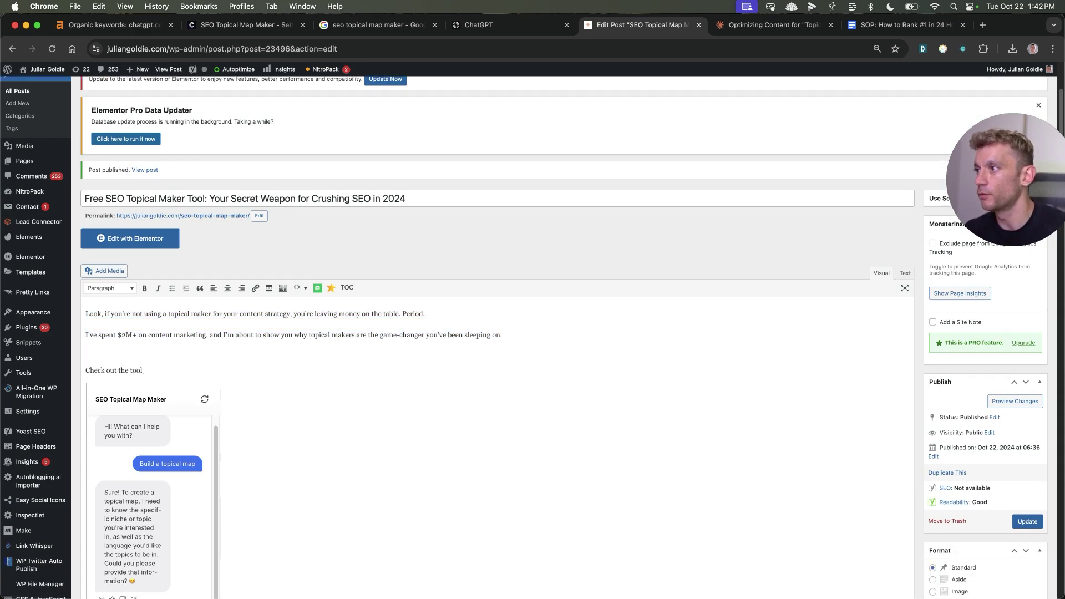
# Step: Review the 'What is an SEO Topical Maker Tool' heading and its paragraph
pyautogui.scroll(-6, 277, 377)
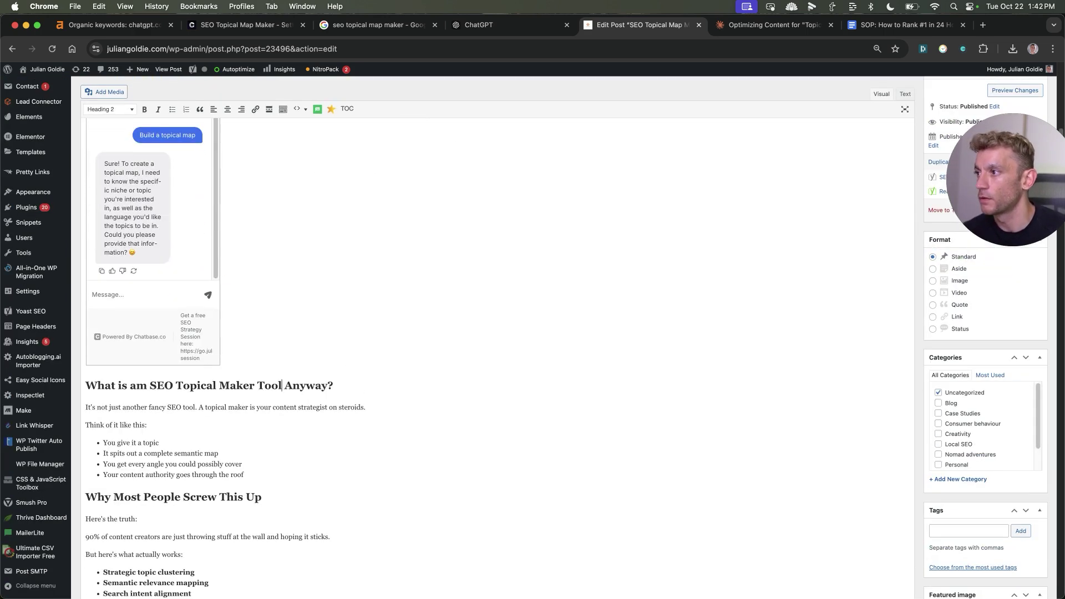
pyautogui.scroll(-3, 222, 333)
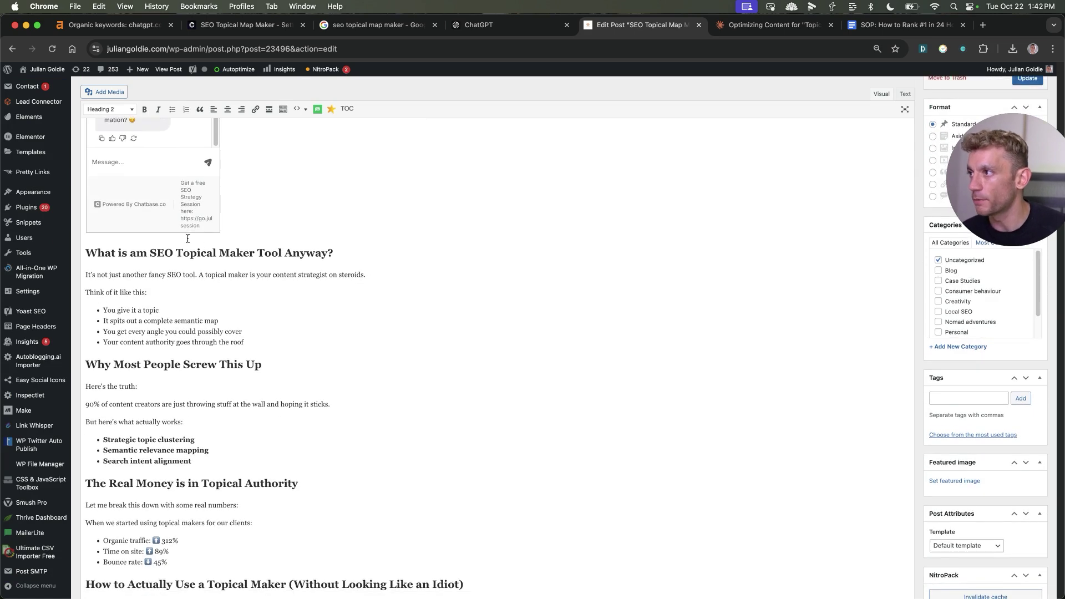
pyautogui.moveTo(103, 253); pyautogui.dragTo(373, 252)
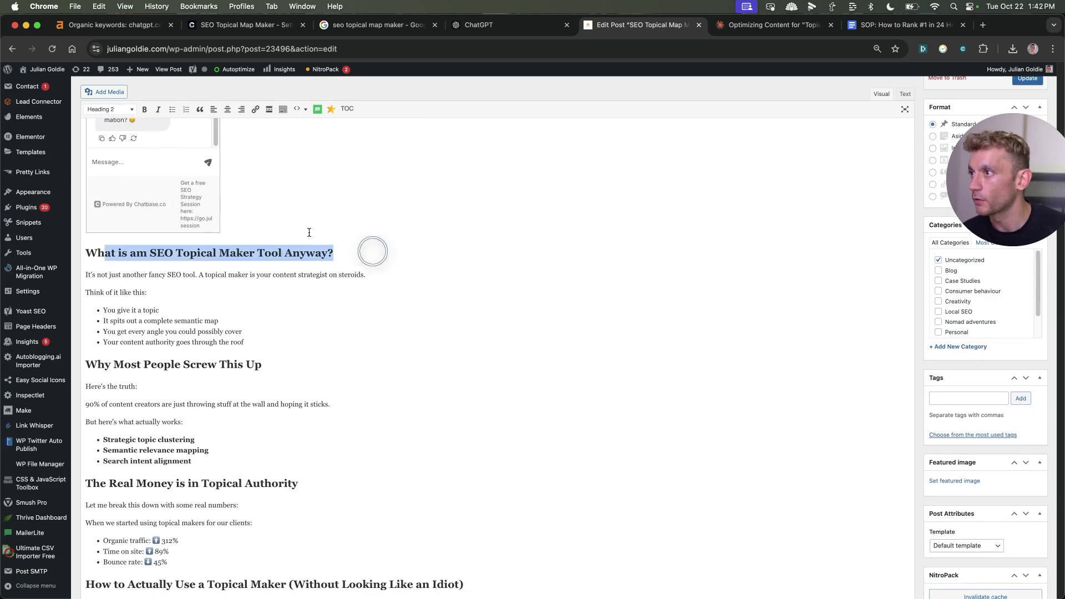
pyautogui.click(160, 284)
pyautogui.moveTo(89, 274); pyautogui.dragTo(366, 277)
pyautogui.scroll(6, 201, 307)
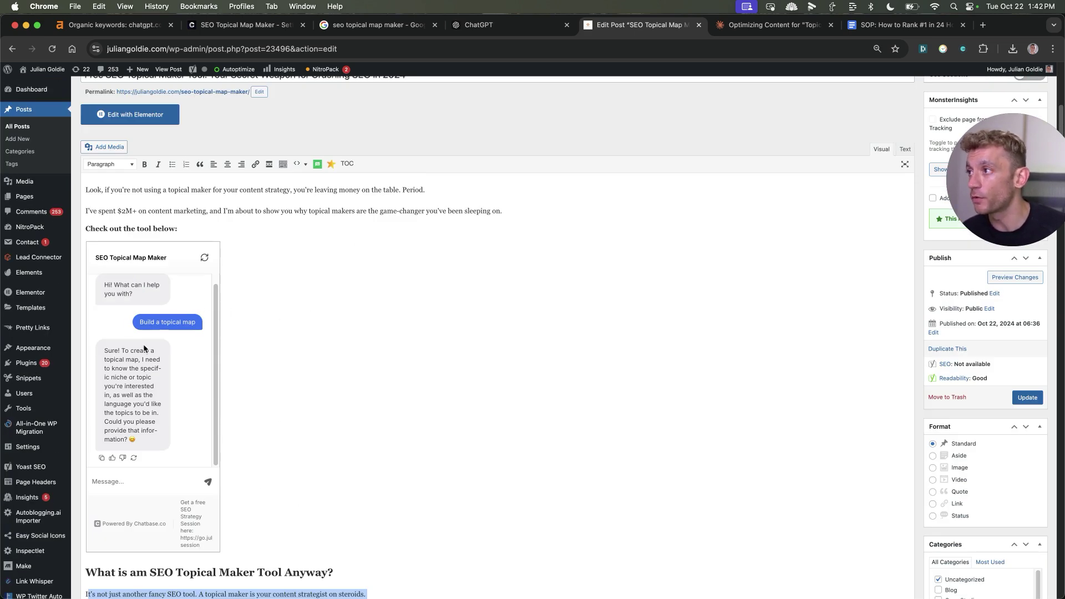
pyautogui.scroll(-8, 494, 308)
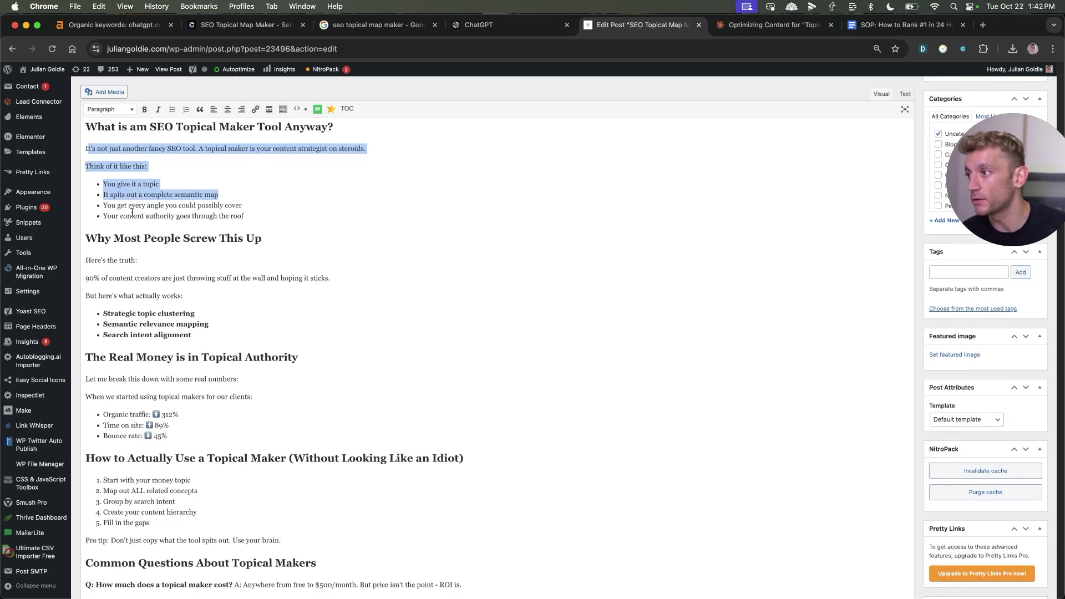
pyautogui.moveTo(132, 213); pyautogui.dragTo(273, 492)
pyautogui.scroll(3, 271, 355)
pyautogui.scroll(-3, 320, 335)
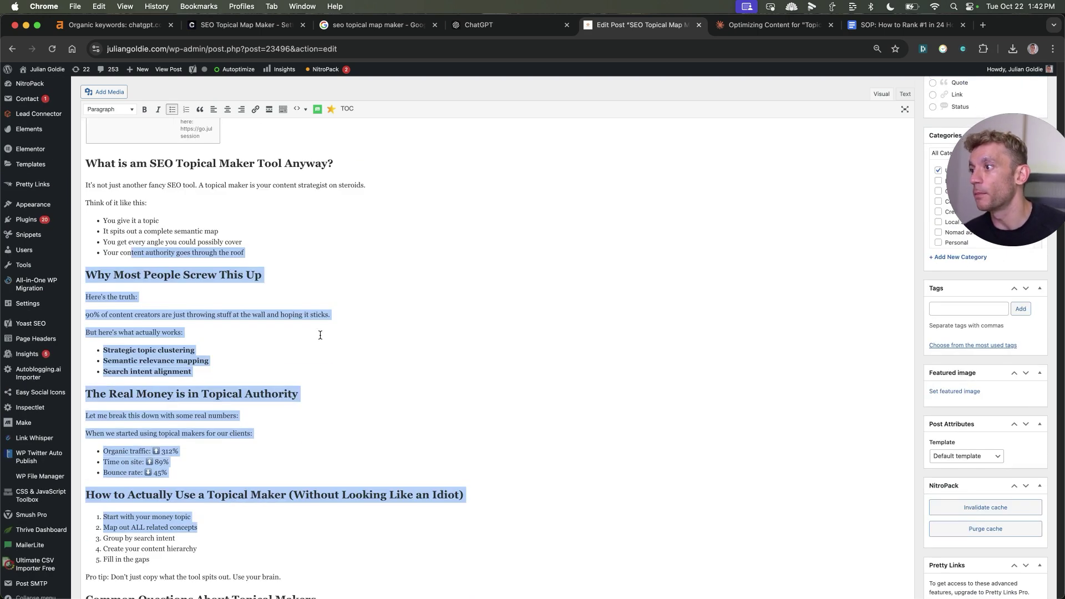
pyautogui.scroll(-3, 320, 335)
# Step: Review the 'How to Actually Use' heading and the FAQ section
pyautogui.click(285, 365)
pyautogui.tripleClick(284, 365)
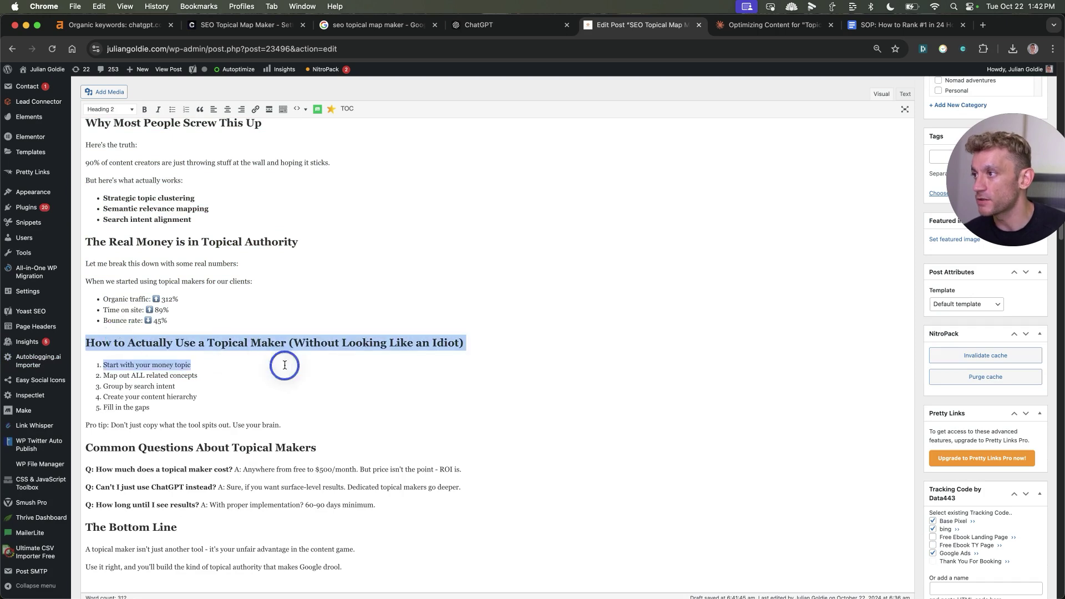
pyautogui.click(361, 421)
pyautogui.scroll(-3, 360, 420)
pyautogui.moveTo(166, 313); pyautogui.dragTo(438, 377)
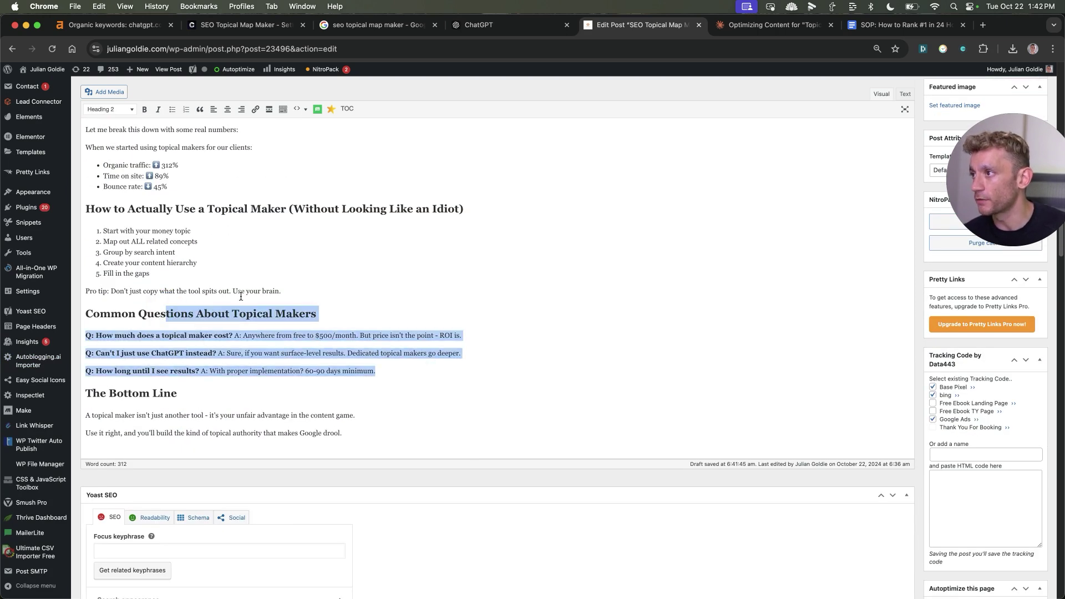
pyautogui.click(100, 397)
pyautogui.moveTo(107, 394); pyautogui.dragTo(461, 427)
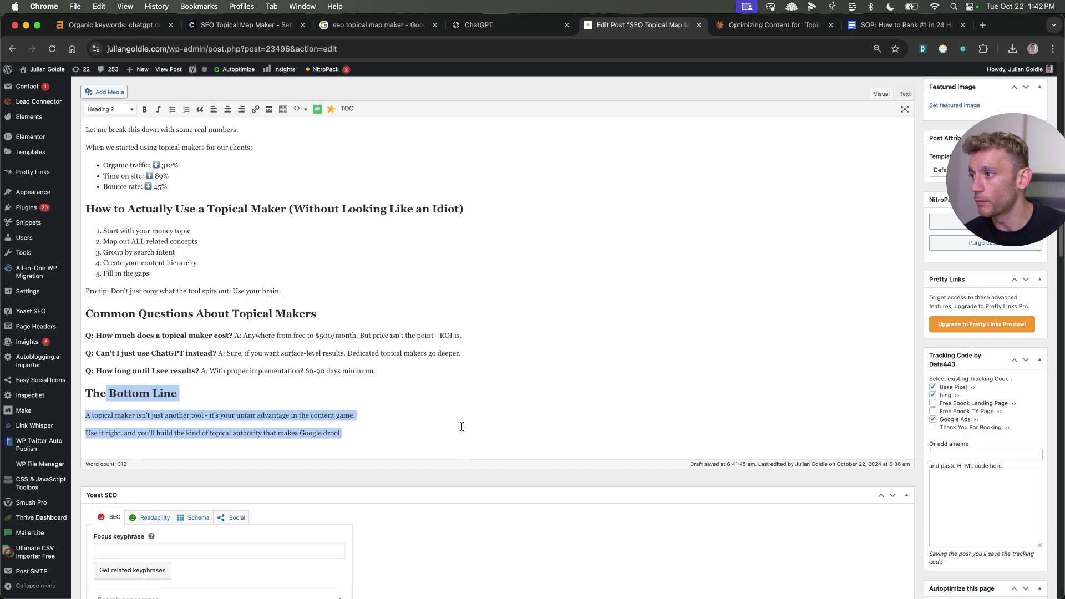
pyautogui.scroll(3, 455, 412)
pyautogui.scroll(15, 456, 413)
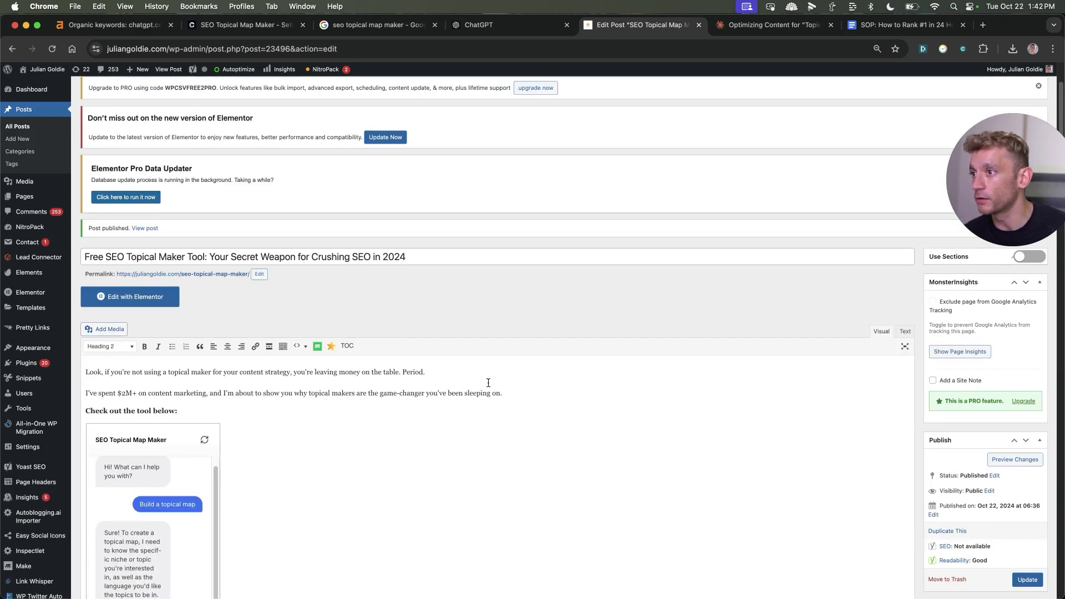
pyautogui.scroll(5, 499, 388)
pyautogui.scroll(-5, 584, 456)
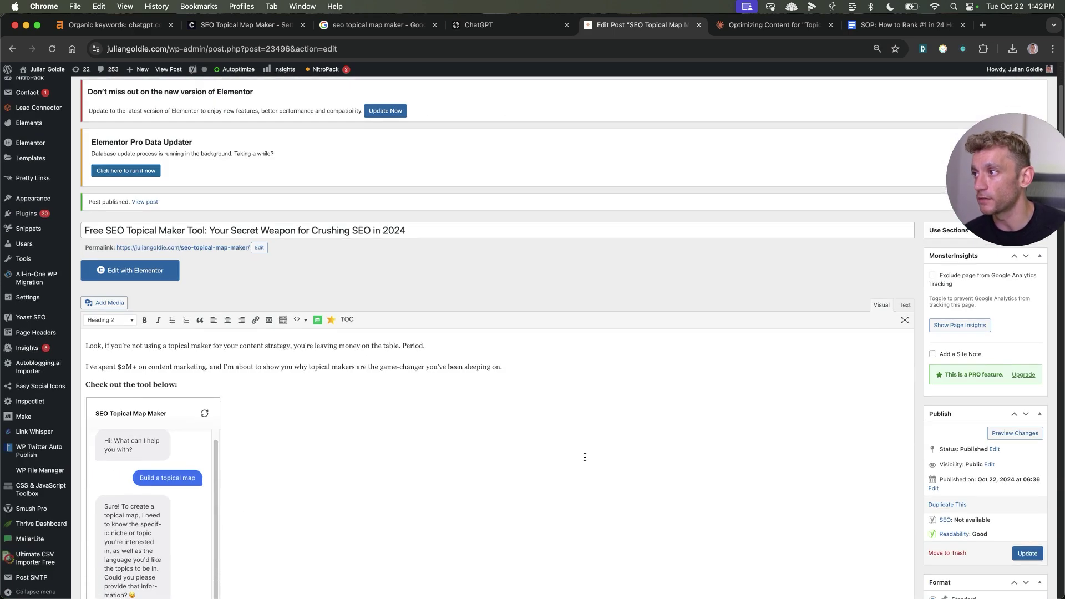
pyautogui.scroll(-5, 585, 457)
# Step: Update the post and check the new title and article on the reloaded live page
pyautogui.click(1027, 405)
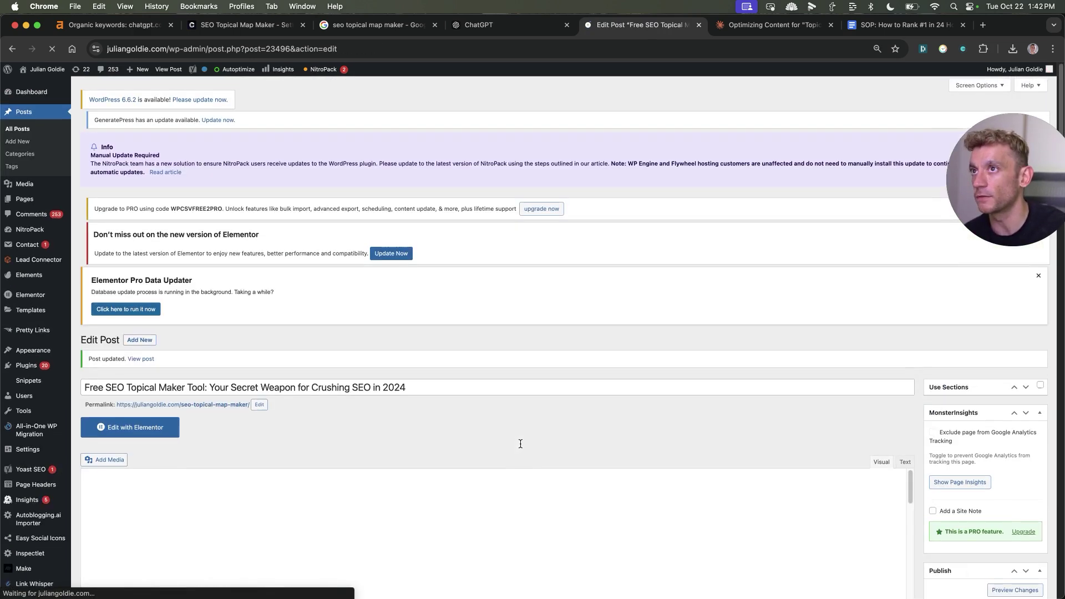
pyautogui.hotkey('ctrl', 'Up')
pyautogui.click(707, 282)
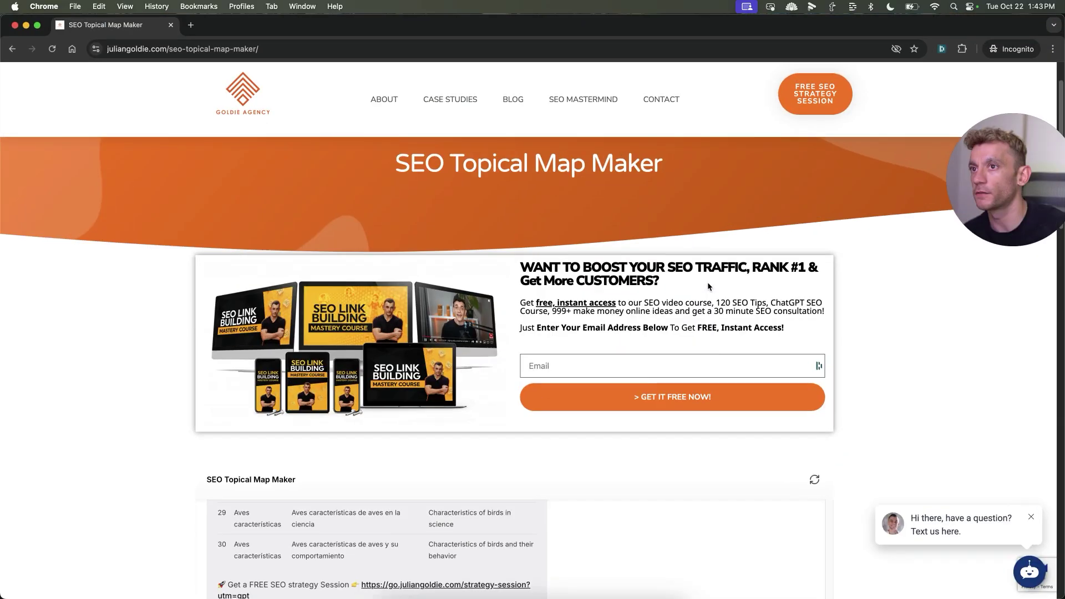
pyautogui.press('super+r')
pyautogui.moveTo(325, 173); pyautogui.dragTo(652, 256)
pyautogui.scroll(-6, 652, 256)
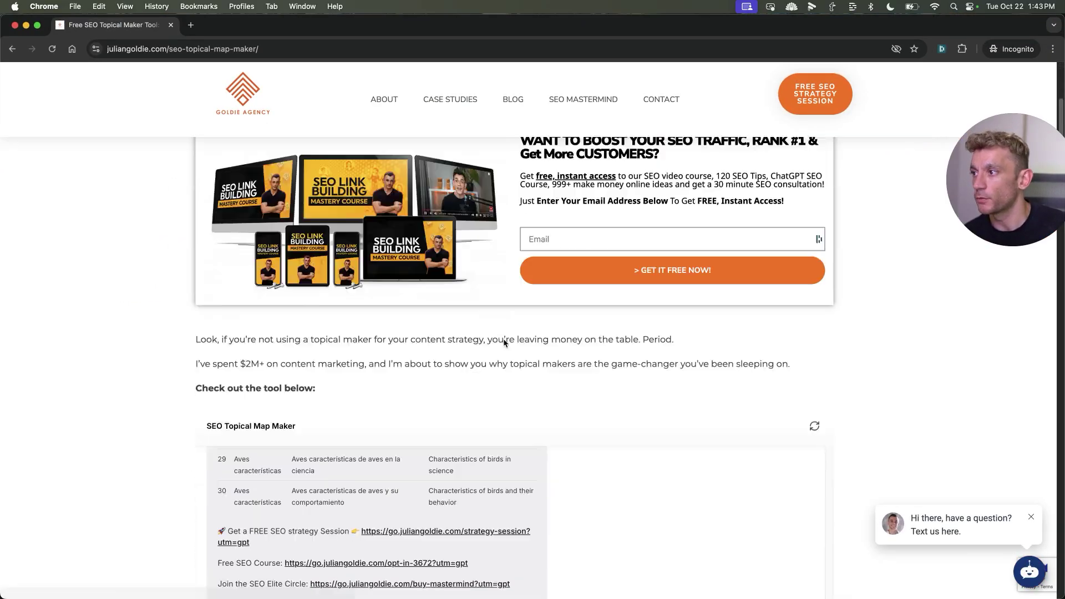
pyautogui.moveTo(166, 201); pyautogui.dragTo(599, 392)
pyautogui.scroll(-15, 599, 392)
pyautogui.scroll(-4, 596, 396)
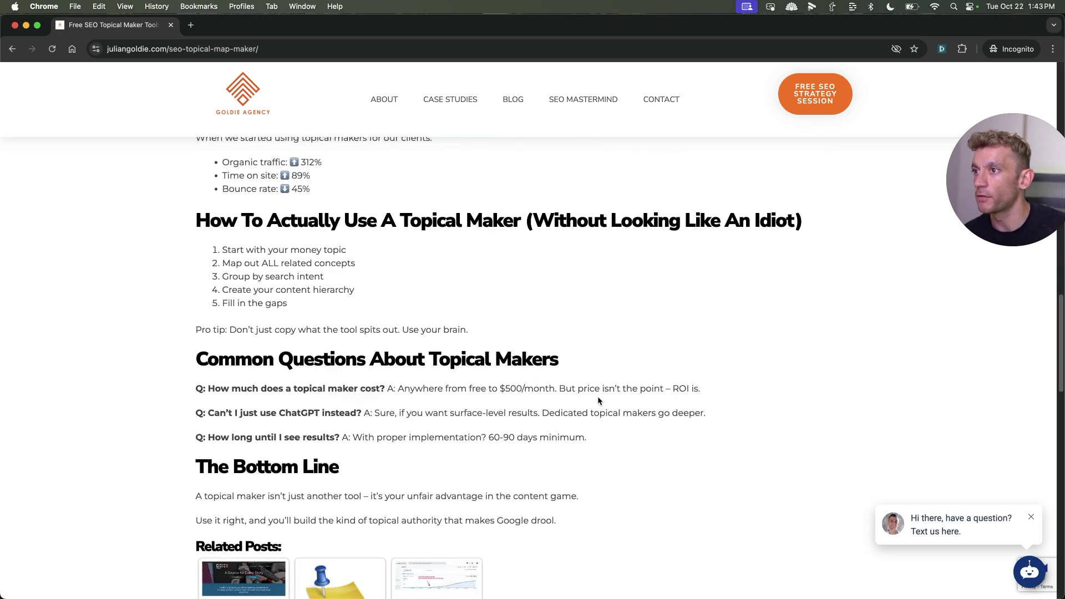
pyautogui.scroll(1, 231, 288)
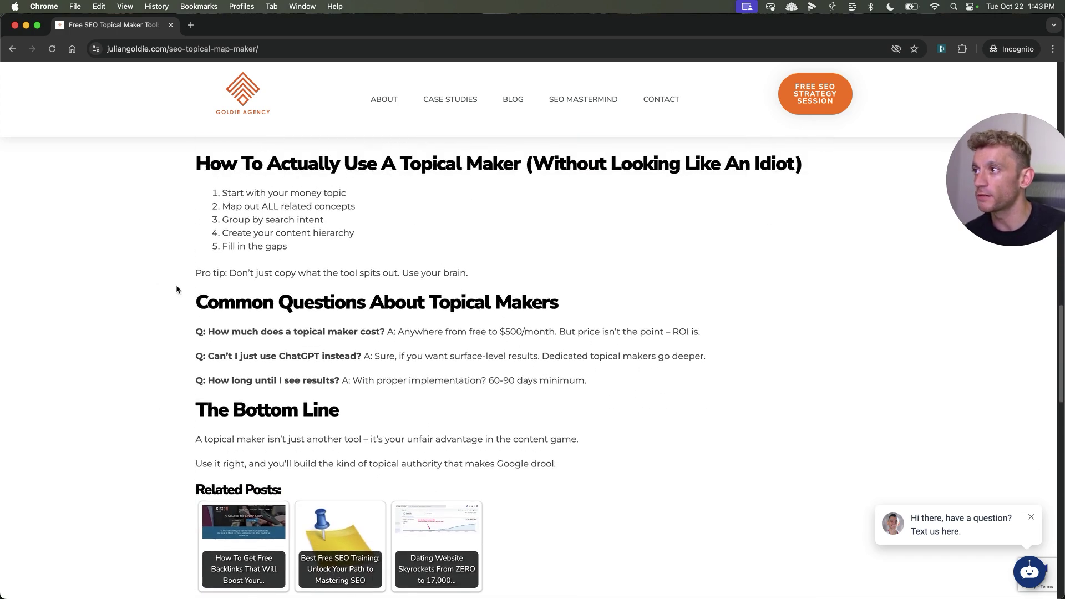
pyautogui.moveTo(224, 165); pyautogui.dragTo(810, 396)
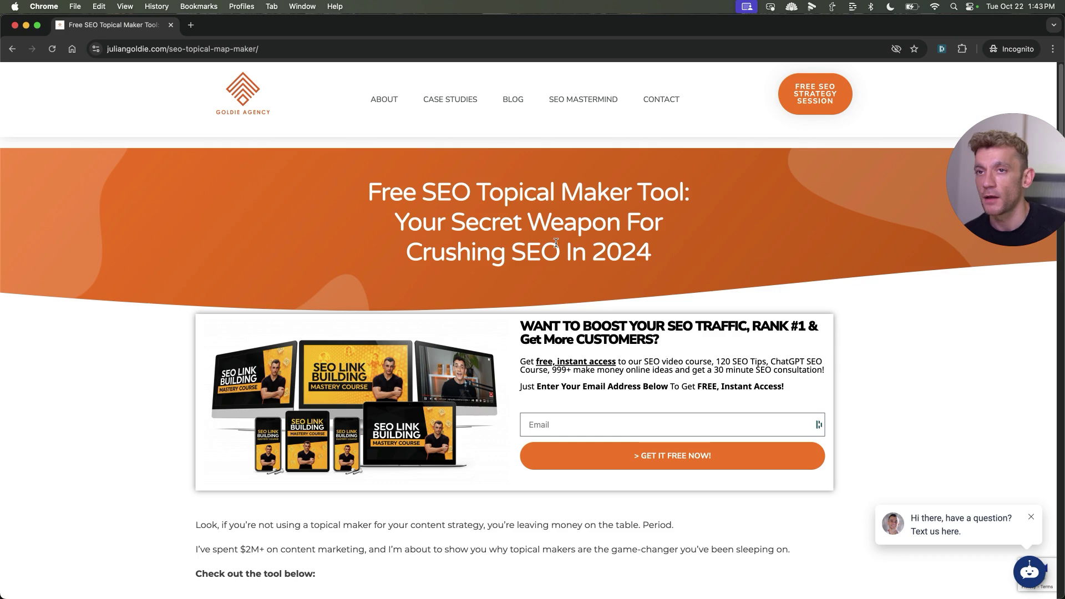
# Step: Close the Google search results tab and return to the Chatbase AI settings
pyautogui.hotkey('ctrl', 'Up')
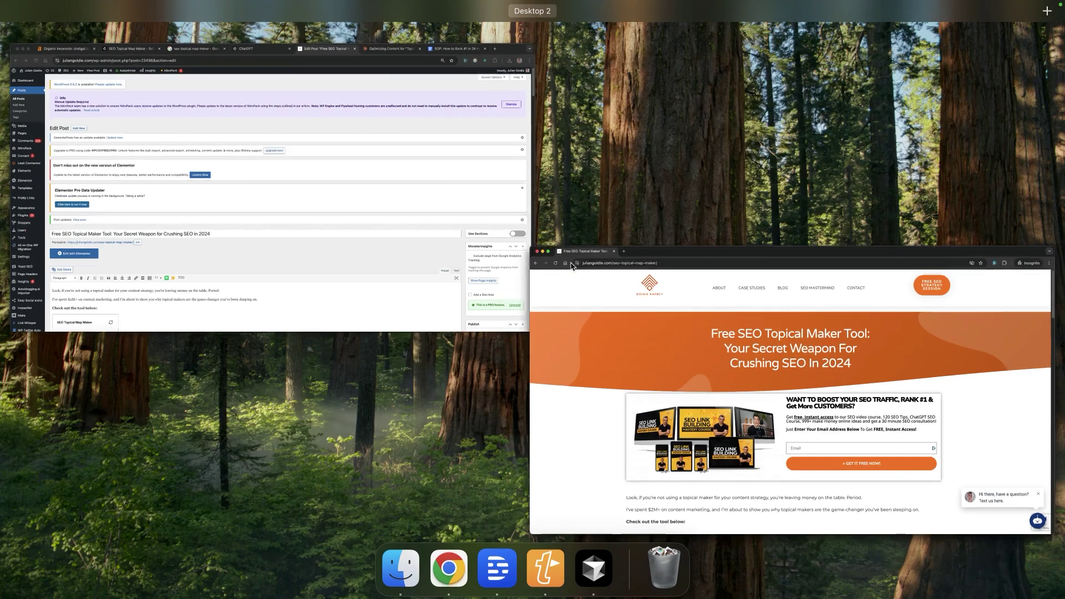
pyautogui.click(451, 193)
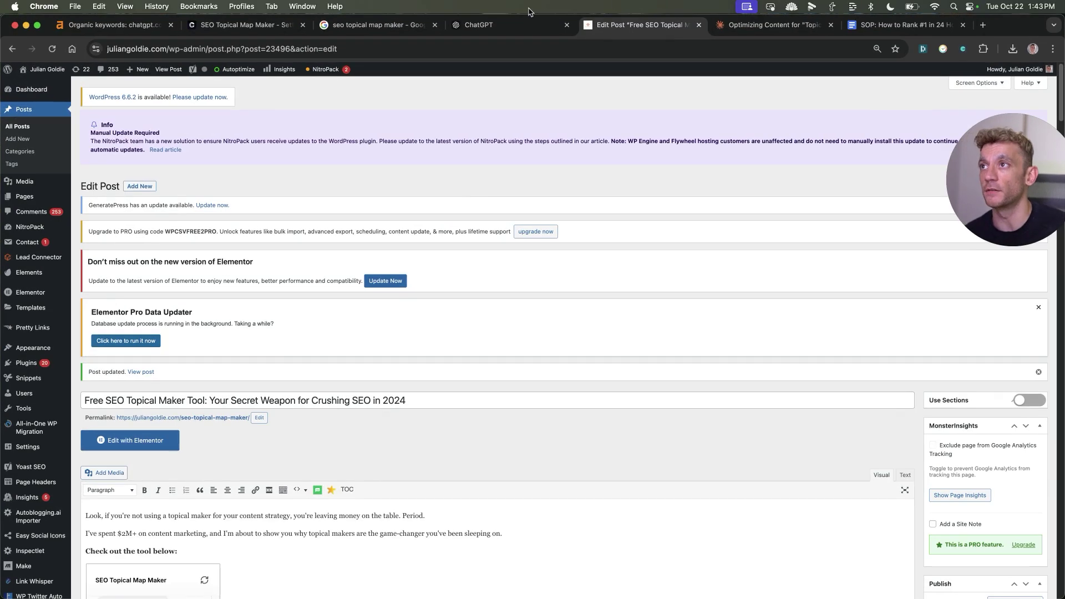
pyautogui.click(434, 25)
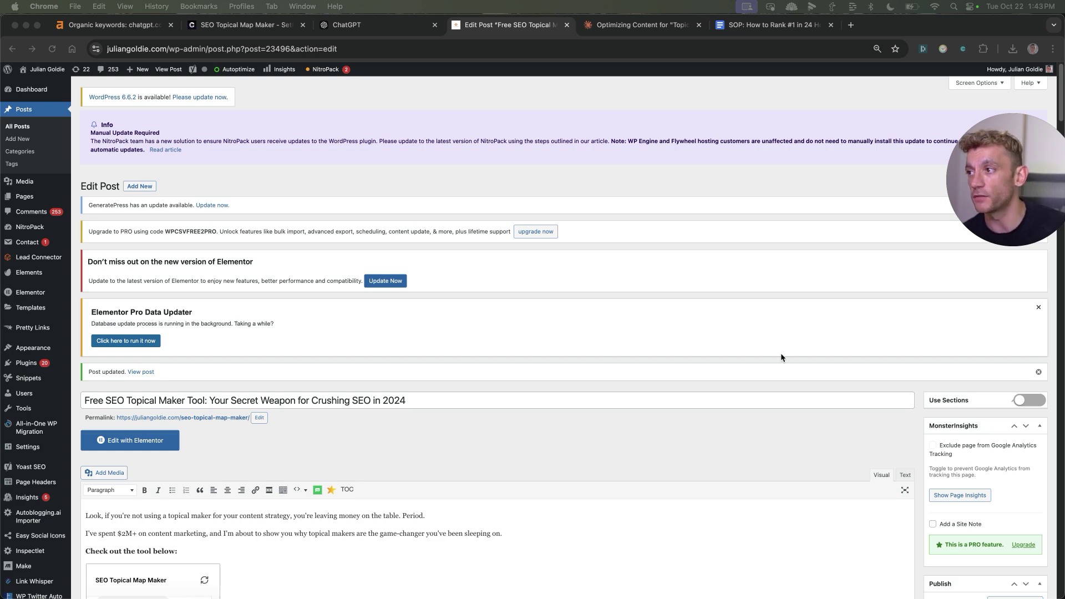
pyautogui.scroll(-5, 782, 288)
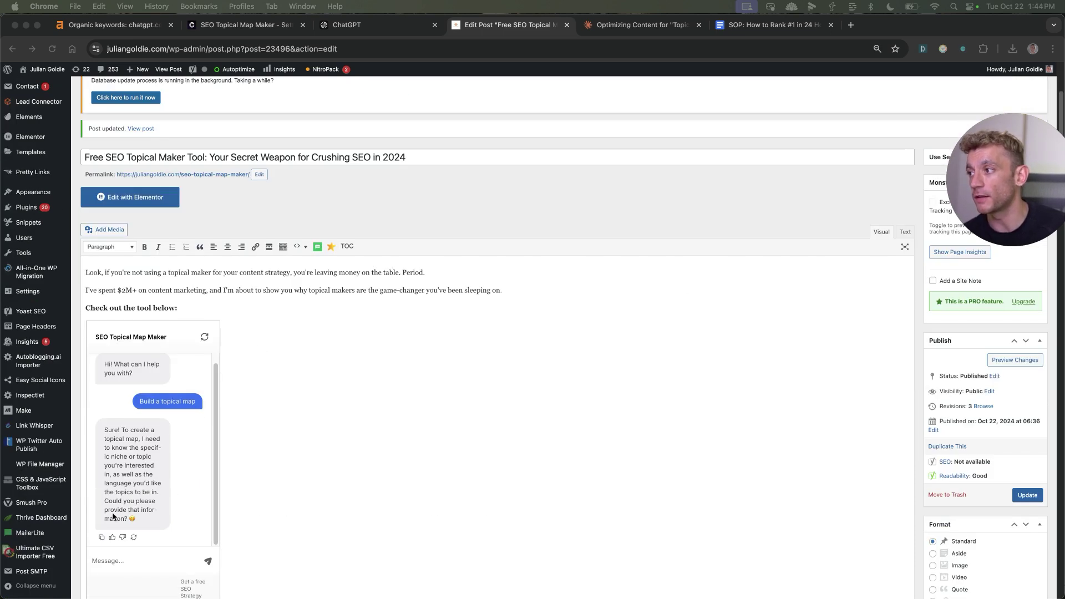
pyautogui.click(252, 25)
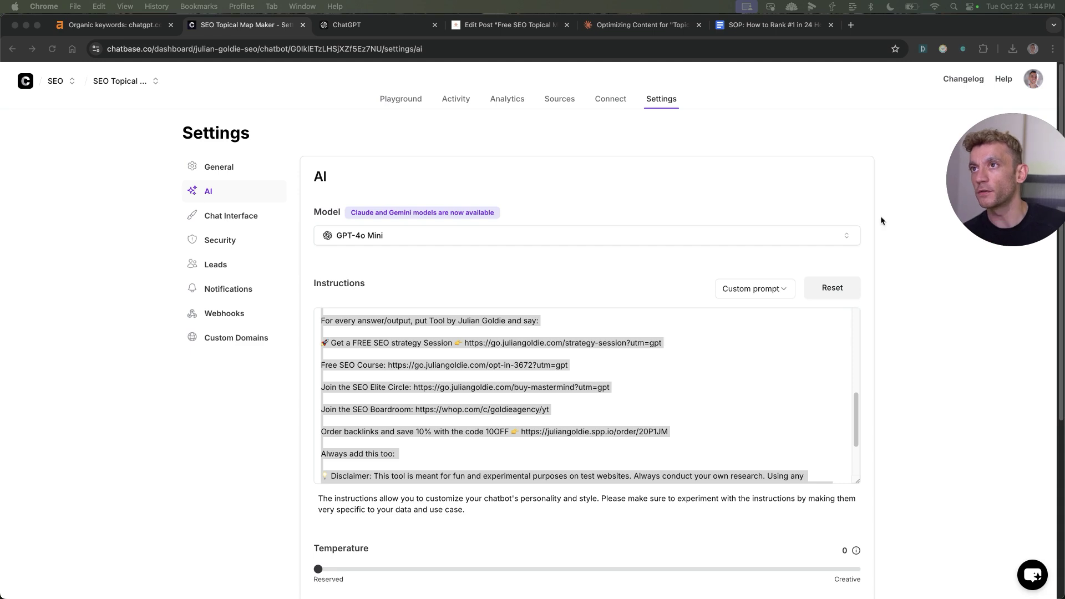
# Step: Look over the chatbot's custom prompt in the Instructions box, then return to the Ahrefs report
pyautogui.click(694, 194)
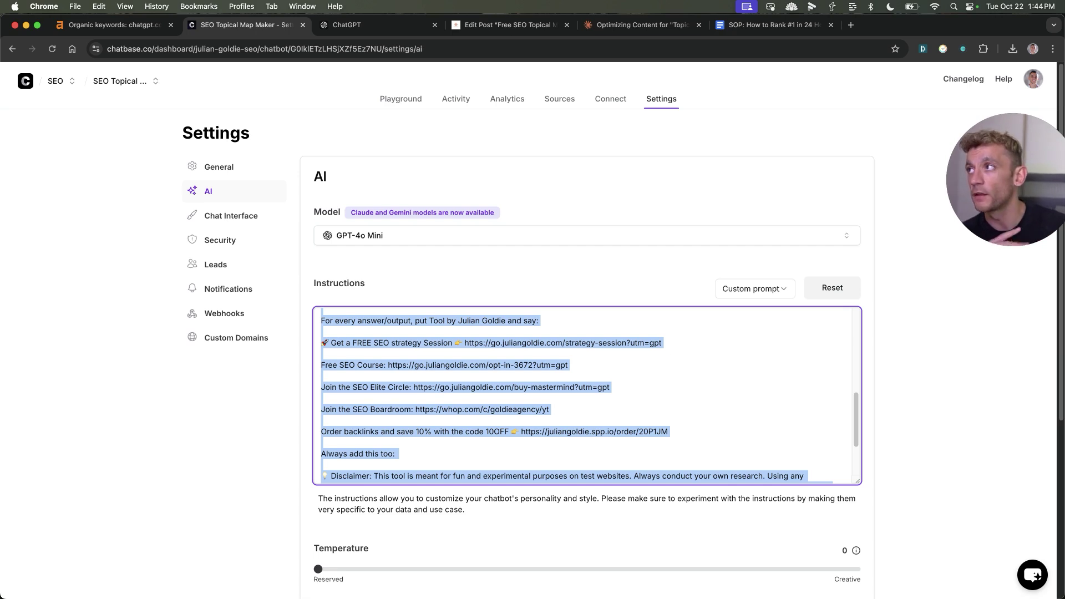
pyautogui.click(113, 25)
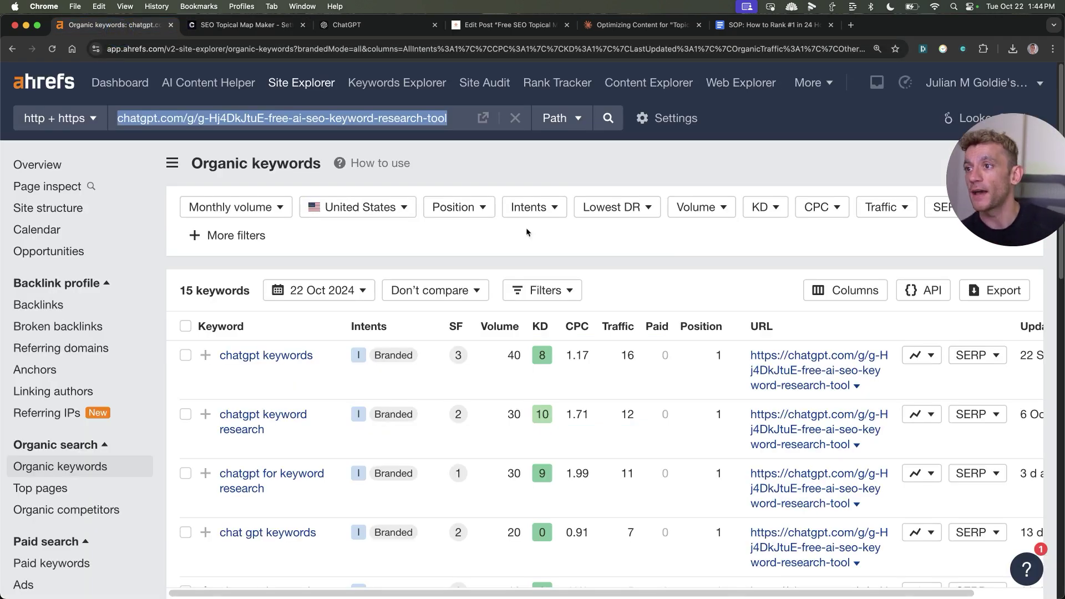
# Step: Scroll through the 15 organic keywords for the ChatGPT tool URL, then return to Chatbase
pyautogui.scroll(-5, 707, 368)
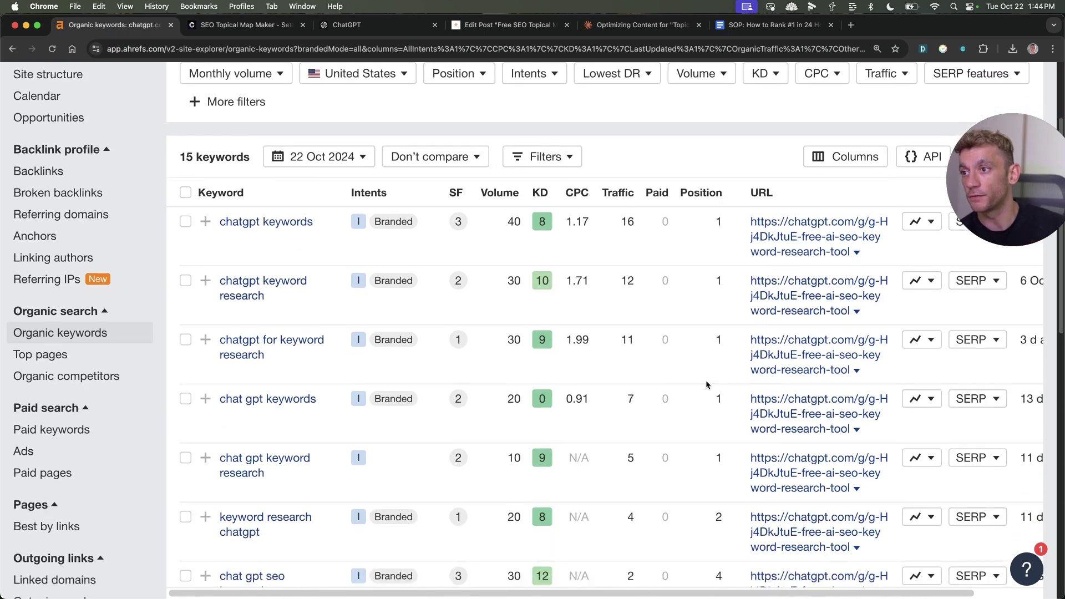
pyautogui.scroll(-14, 705, 381)
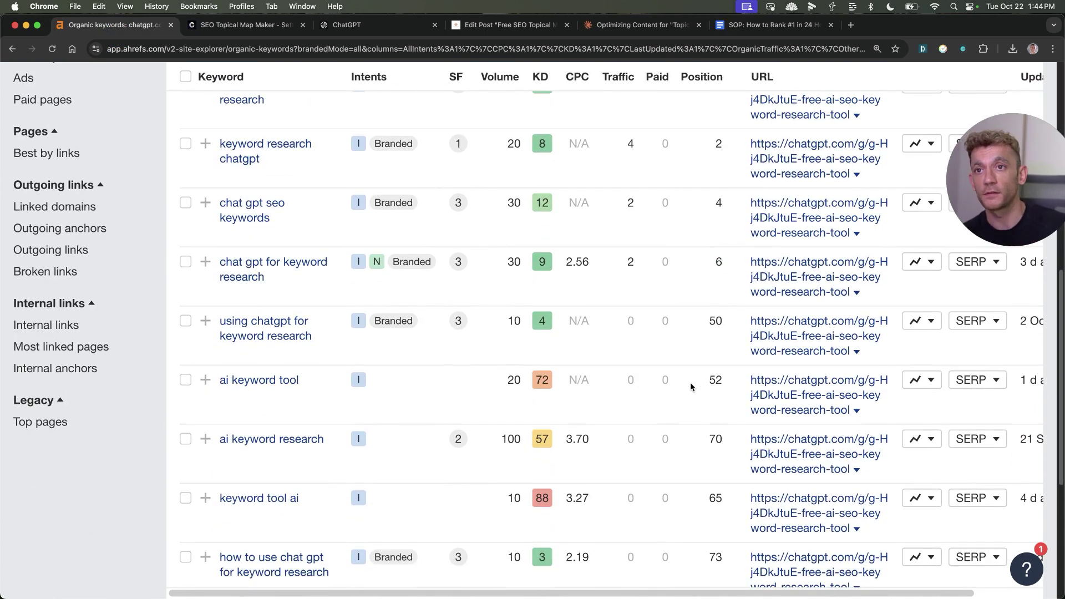
pyautogui.scroll(20, 521, 312)
pyautogui.click(147, 126)
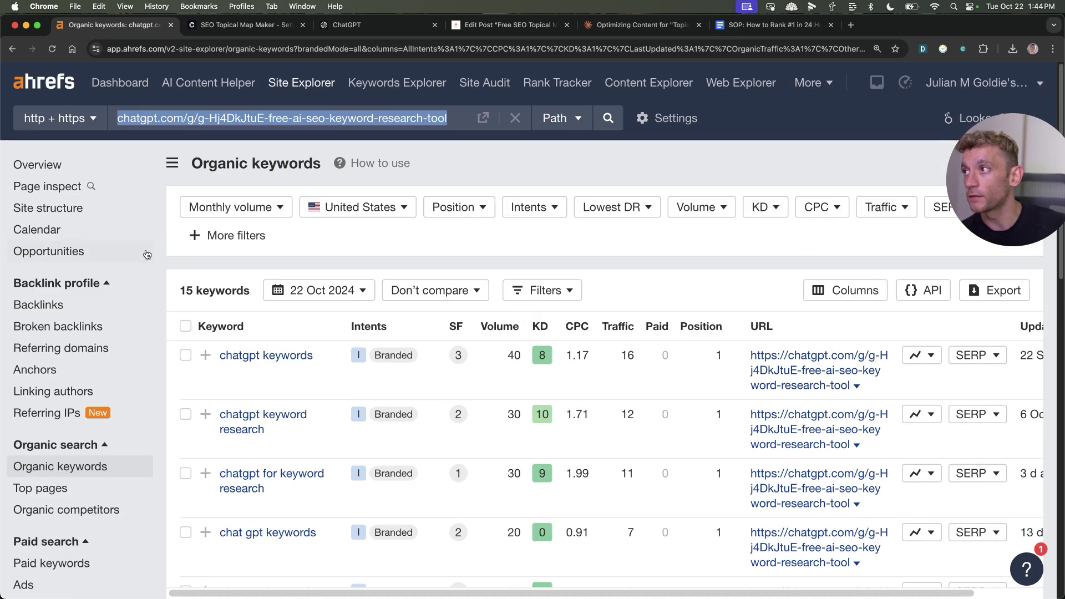
pyautogui.scroll(-12, 528, 451)
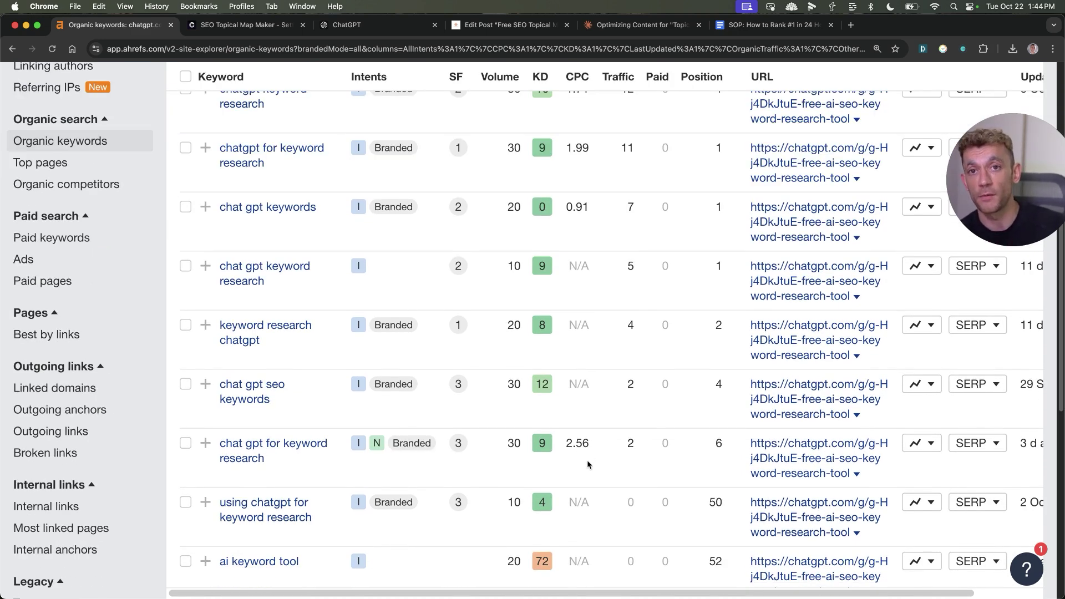
pyautogui.hotkey('ctrl', 'Tab')
pyautogui.click(216, 191)
# Step: Check the chat logs, then open the Leads settings showing Name, Email and Phone all off
pyautogui.click(213, 166)
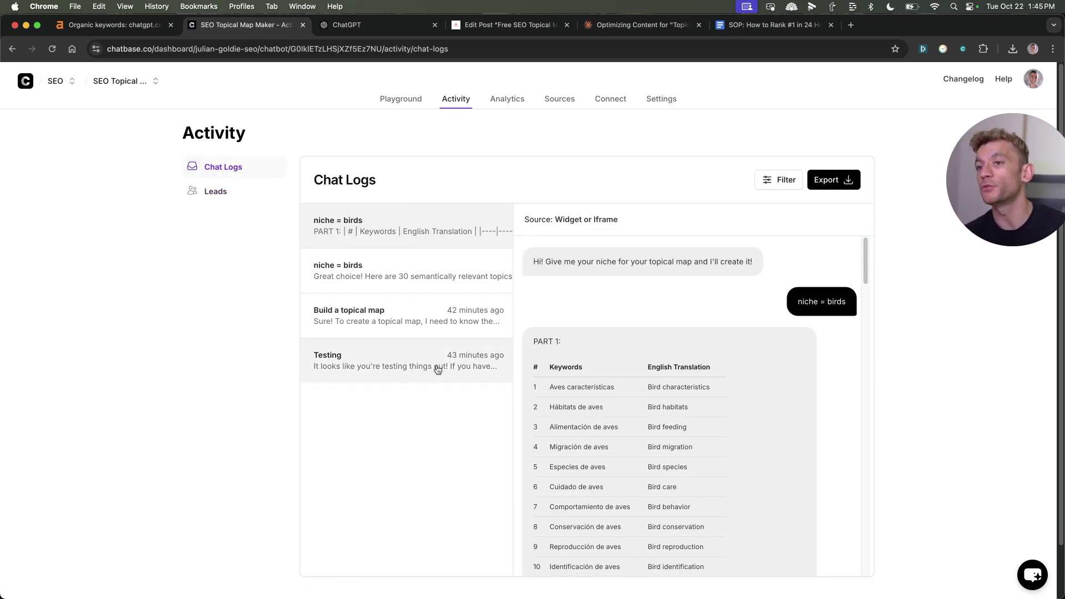
pyautogui.click(660, 98)
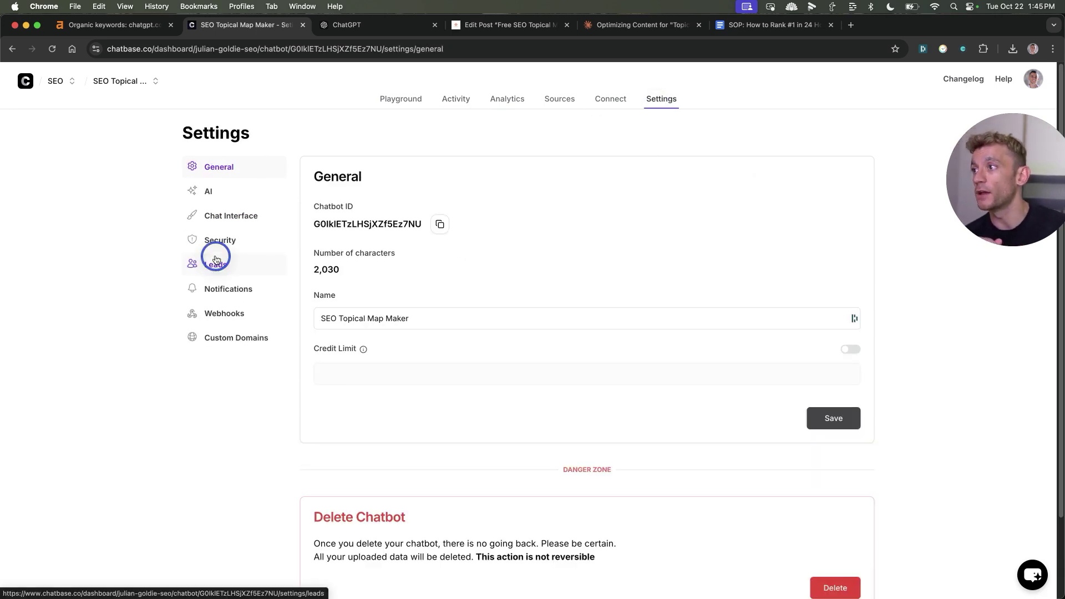
pyautogui.click(215, 264)
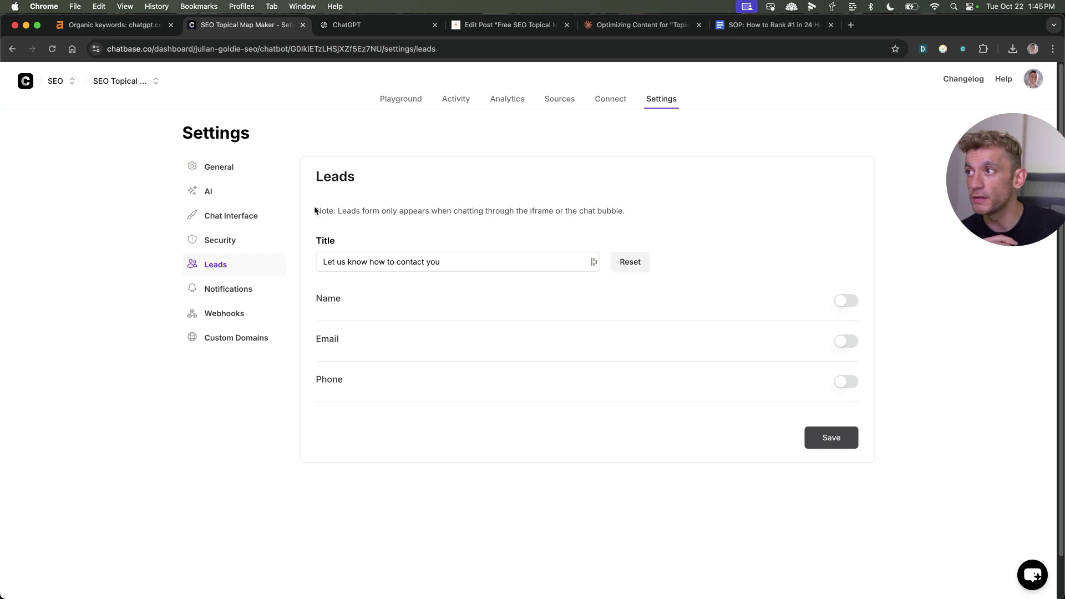
pyautogui.moveTo(315, 211); pyautogui.dragTo(688, 214)
pyautogui.click(645, 191)
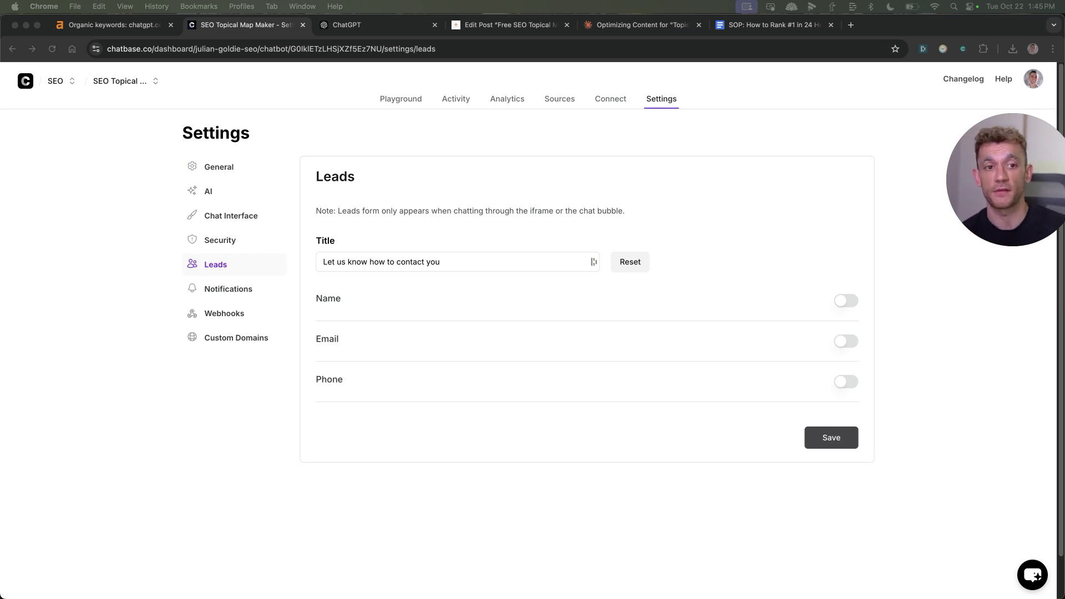
pyautogui.click(369, 25)
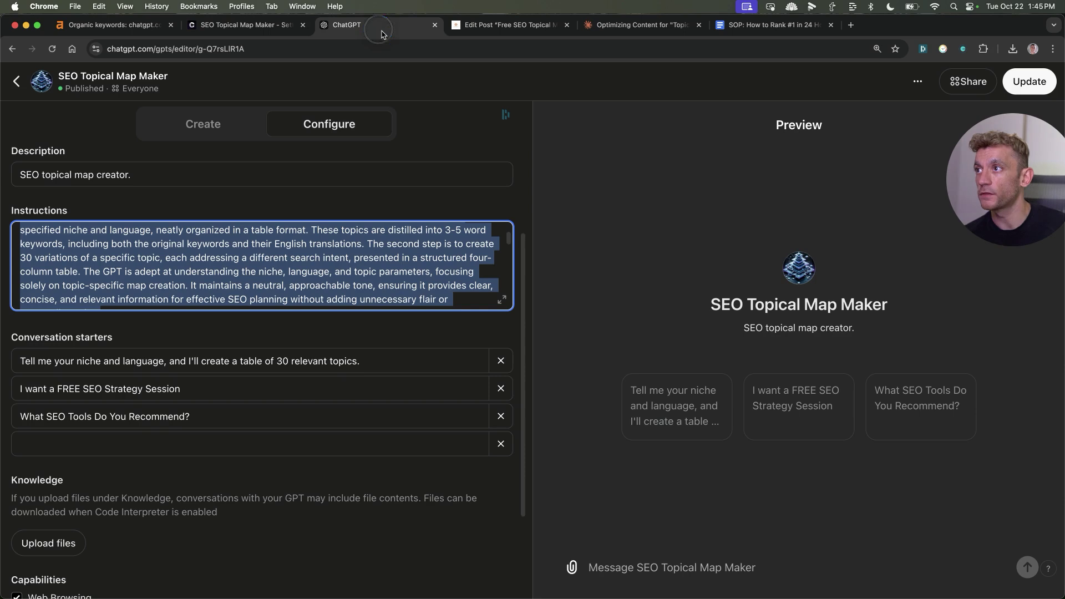
pyautogui.click(16, 82)
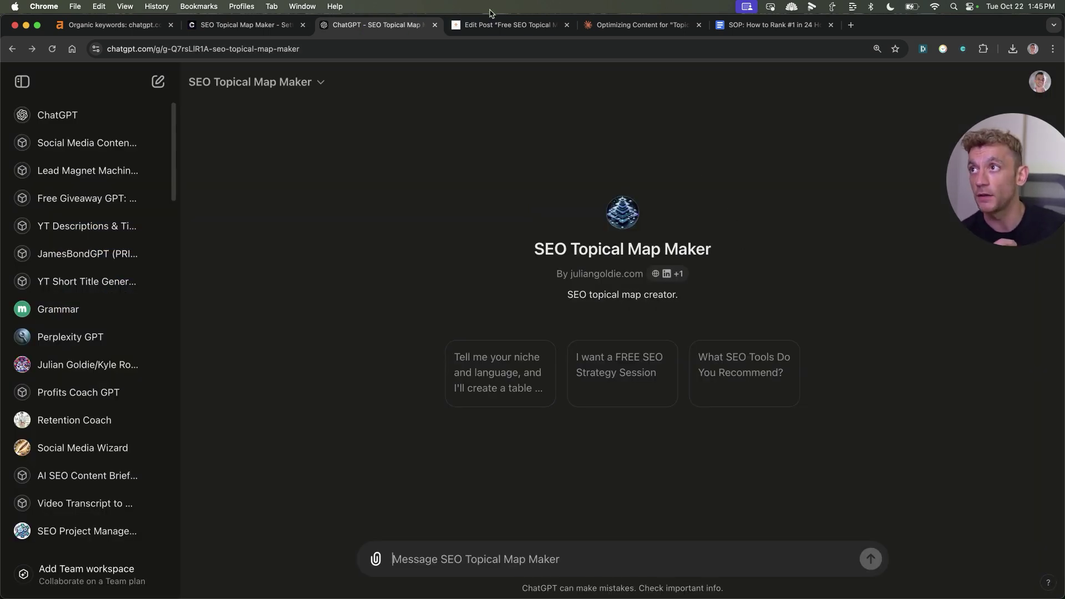
pyautogui.click(239, 25)
pyautogui.click(355, 24)
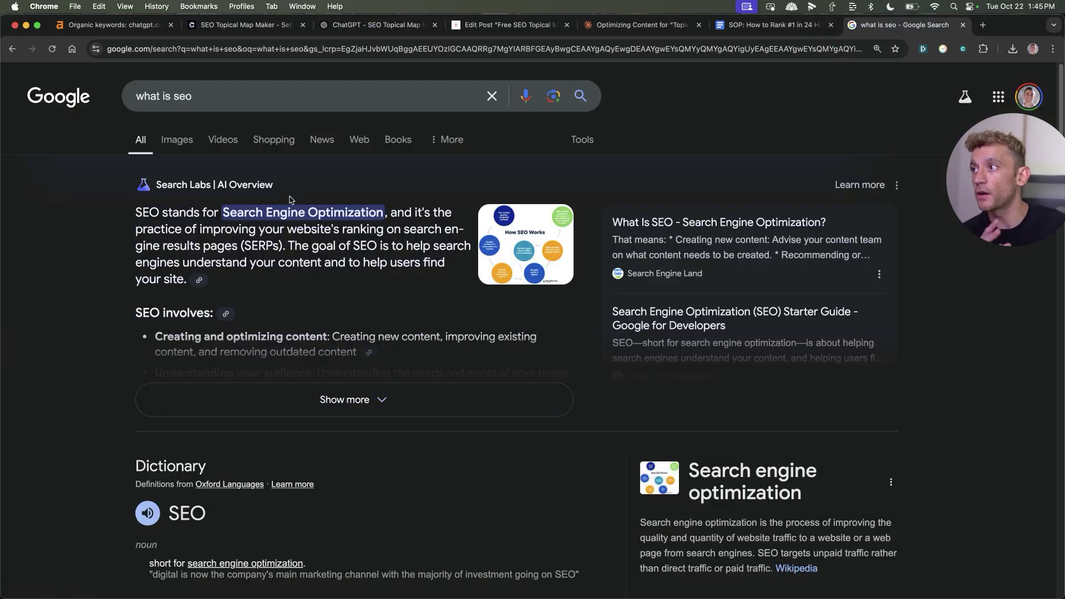
# Step: Show more of the AI Overview for 'what is seo'
pyautogui.click(369, 399)
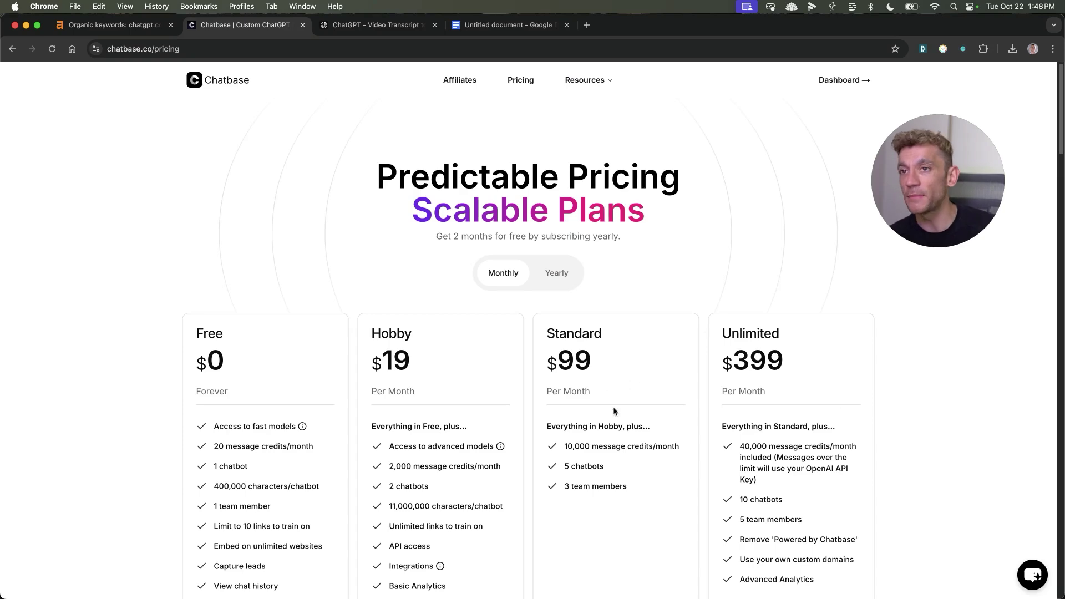
pyautogui.scroll(-3, 302, 348)
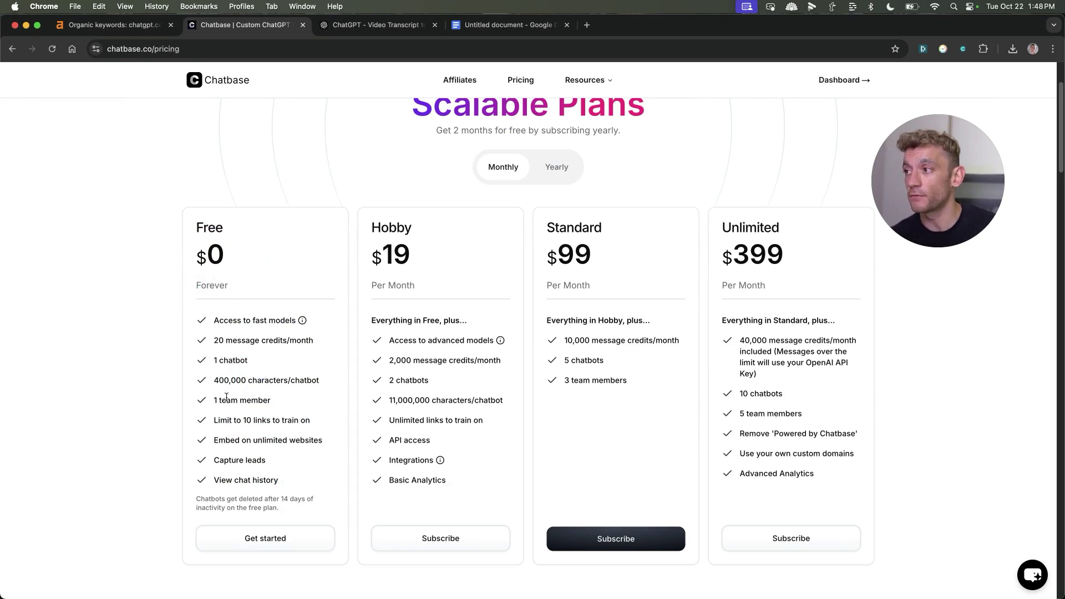
pyautogui.moveTo(198, 356); pyautogui.dragTo(273, 357)
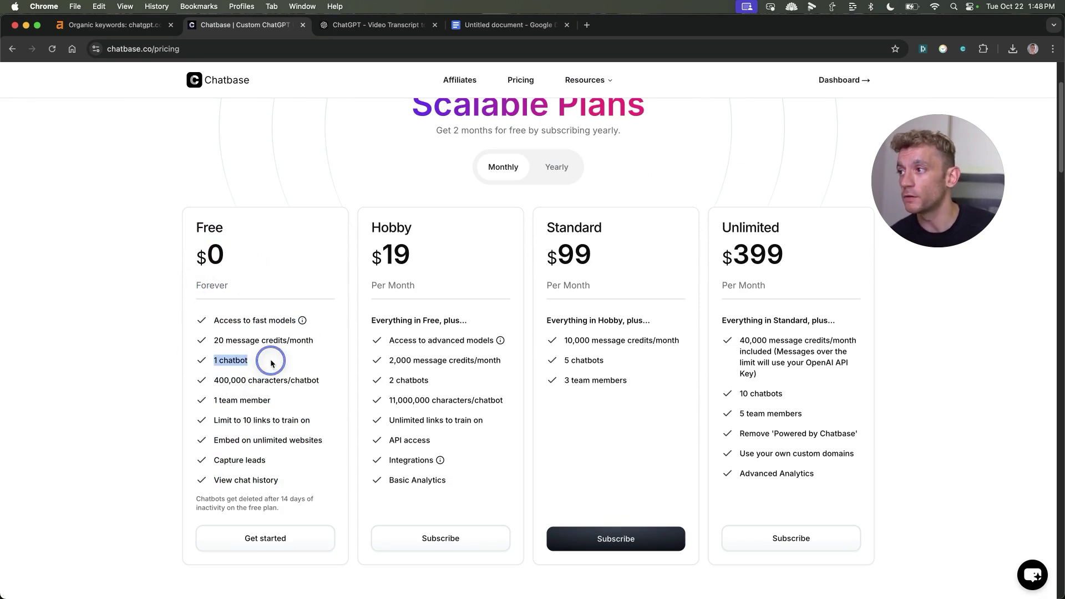
pyautogui.click(371, 208)
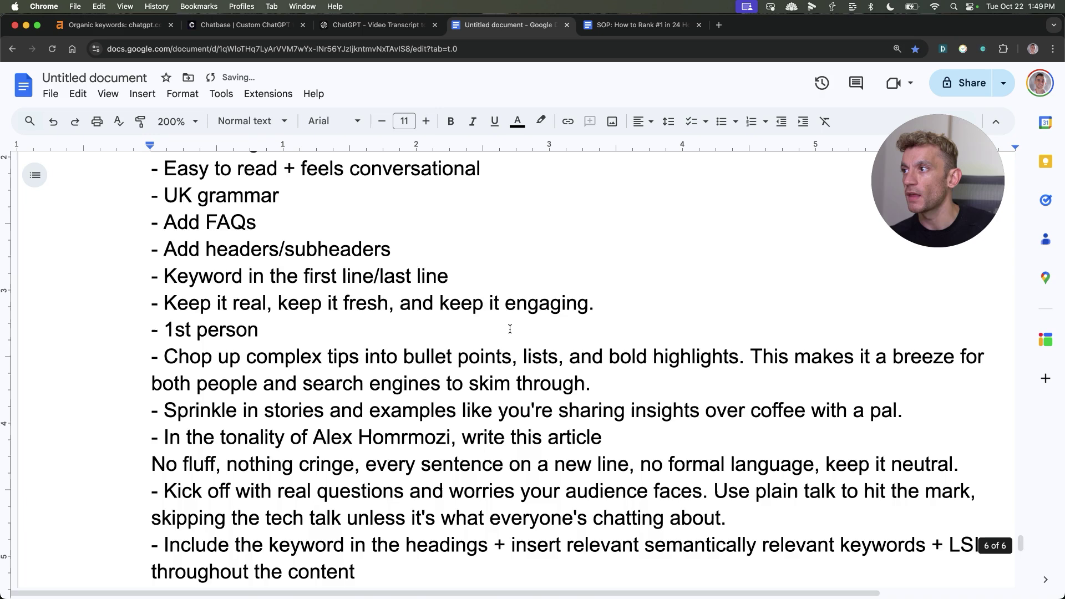
pyautogui.scroll(3, 506, 344)
# Step: Read the ChatBase SOP from its title down to Step 3, then start sharing the document
pyautogui.scroll(20, 507, 344)
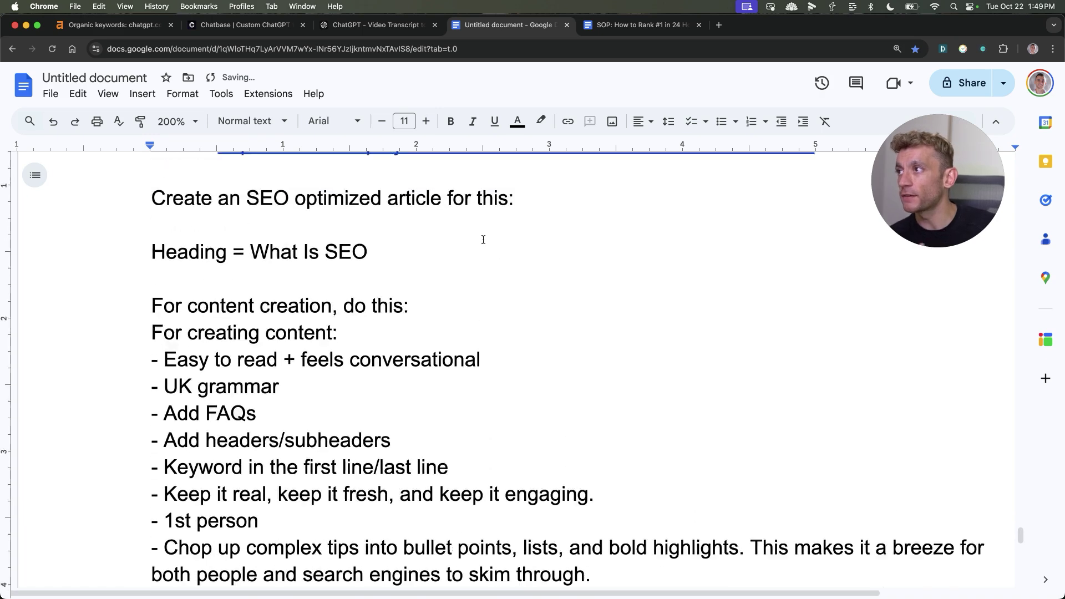
pyautogui.scroll(20, 376, 310)
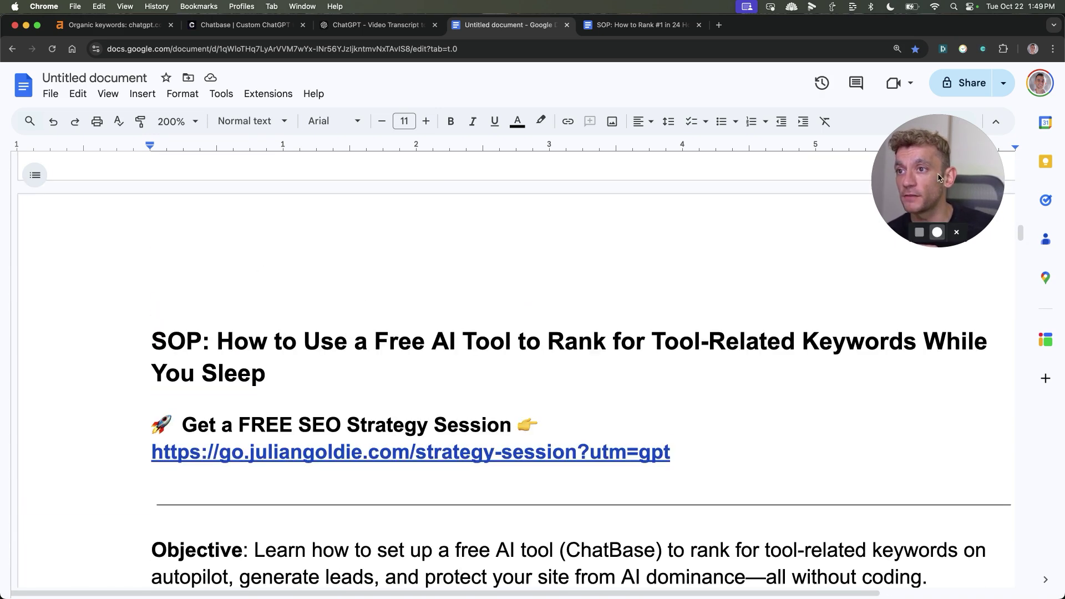
pyautogui.scroll(-3, 431, 414)
pyautogui.scroll(-4, 431, 413)
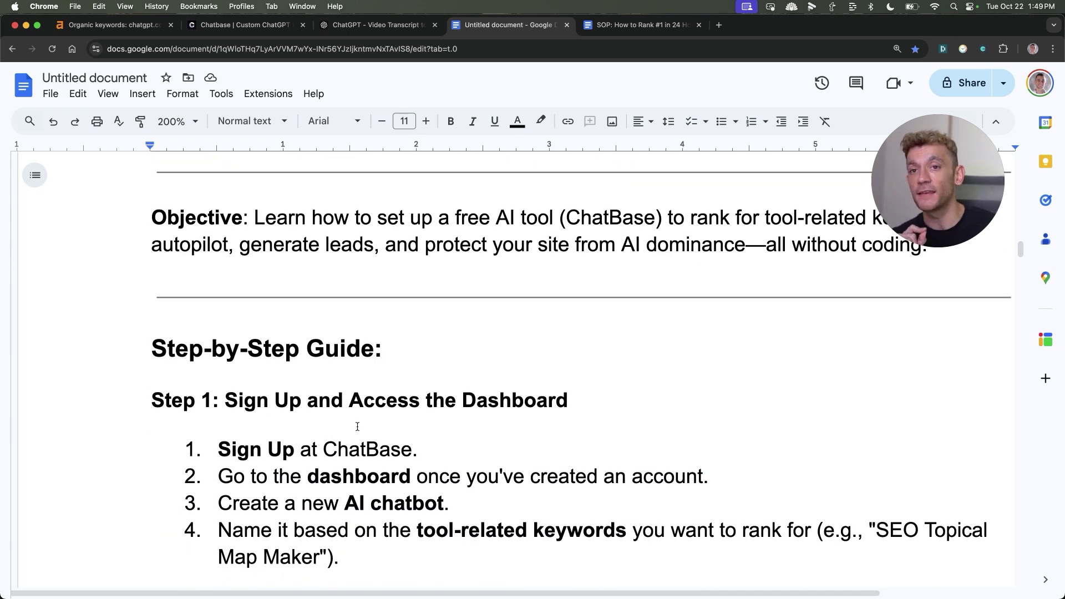
pyautogui.scroll(-4, 360, 427)
pyautogui.scroll(-5, 346, 440)
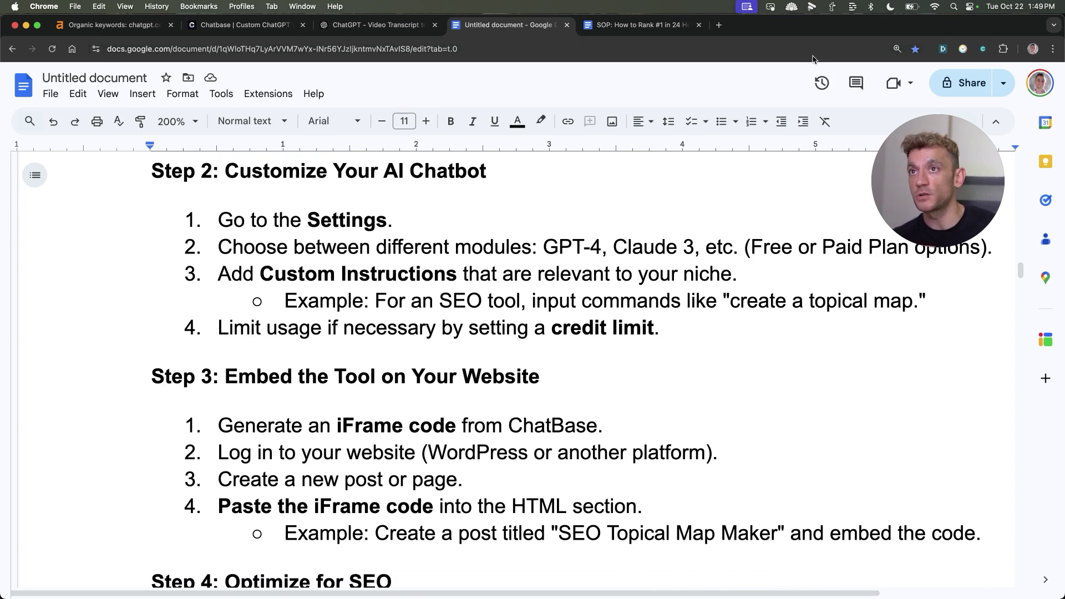
pyautogui.click(965, 83)
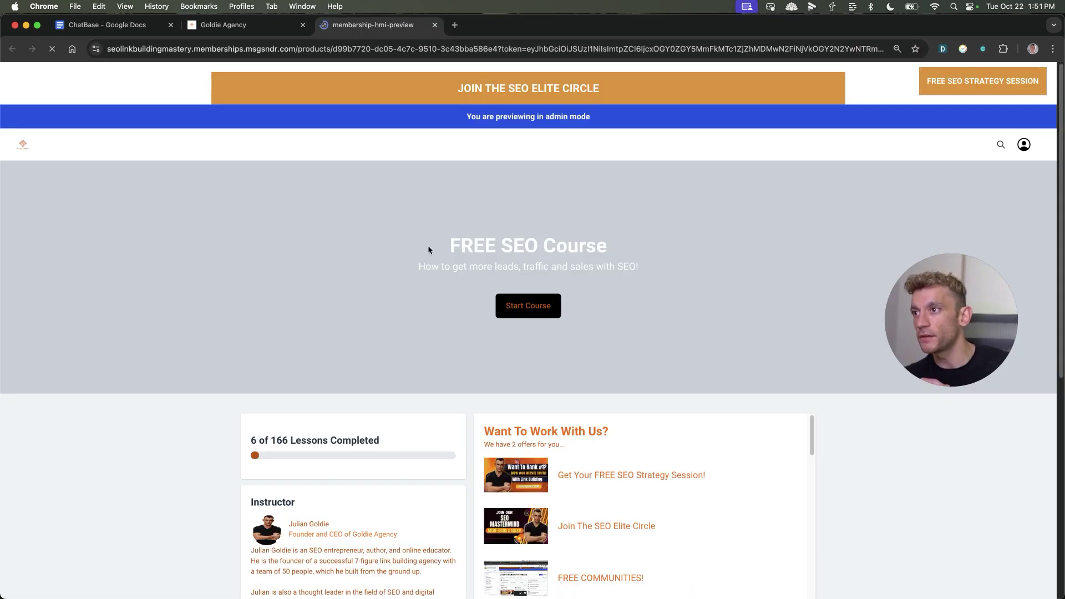
# Step: Search the course page for 'free seo tools' and scroll to its ChatBase lesson before SGE
pyautogui.scroll(-2, 345, 298)
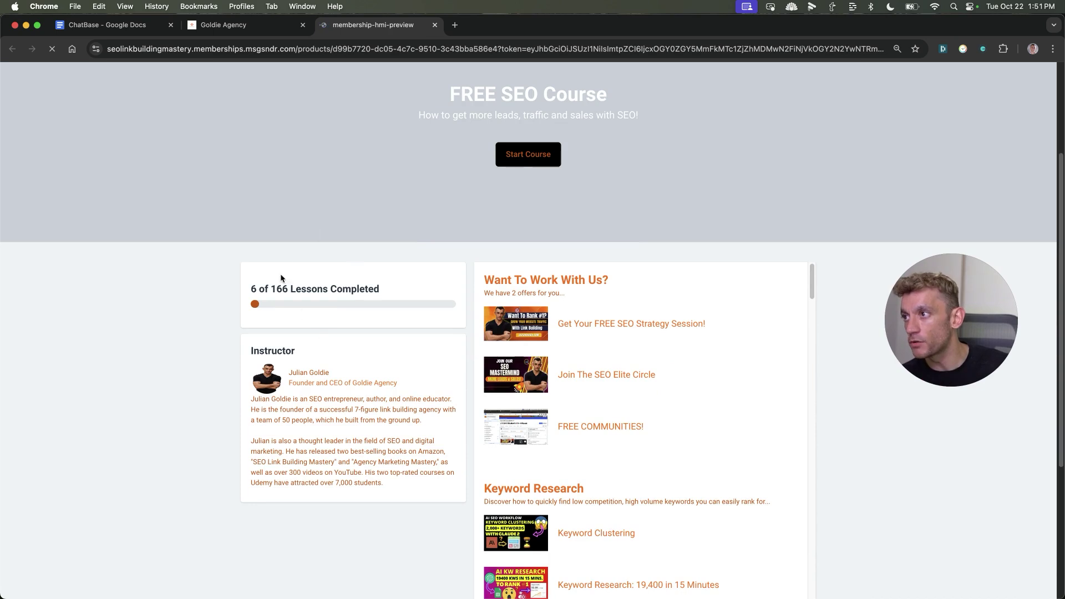
pyautogui.scroll(-4, 434, 331)
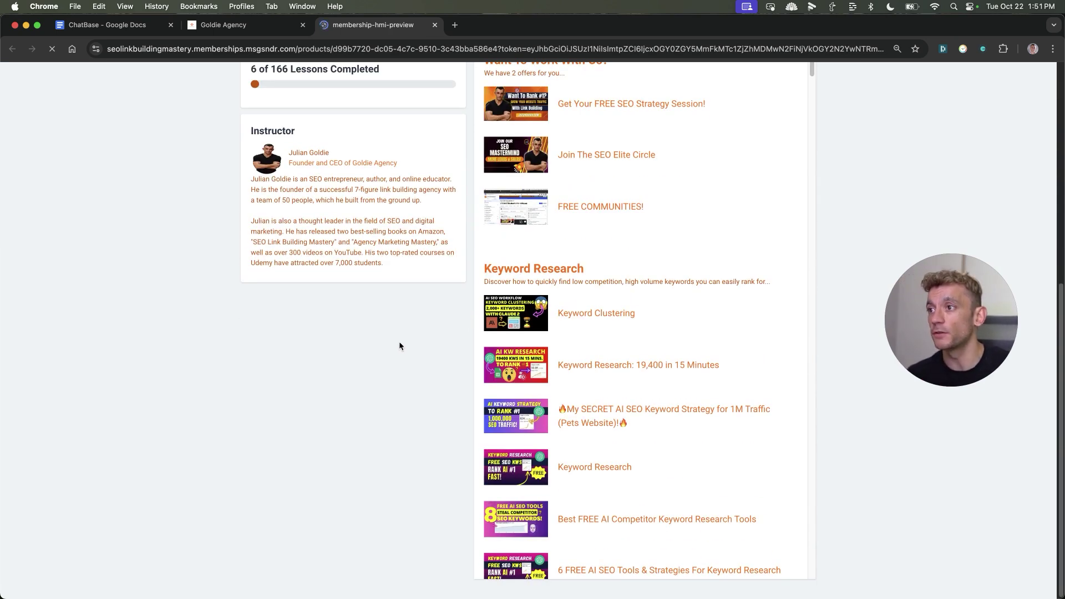
pyautogui.hotkey('ctrl', 'f')
pyautogui.press('Escape')
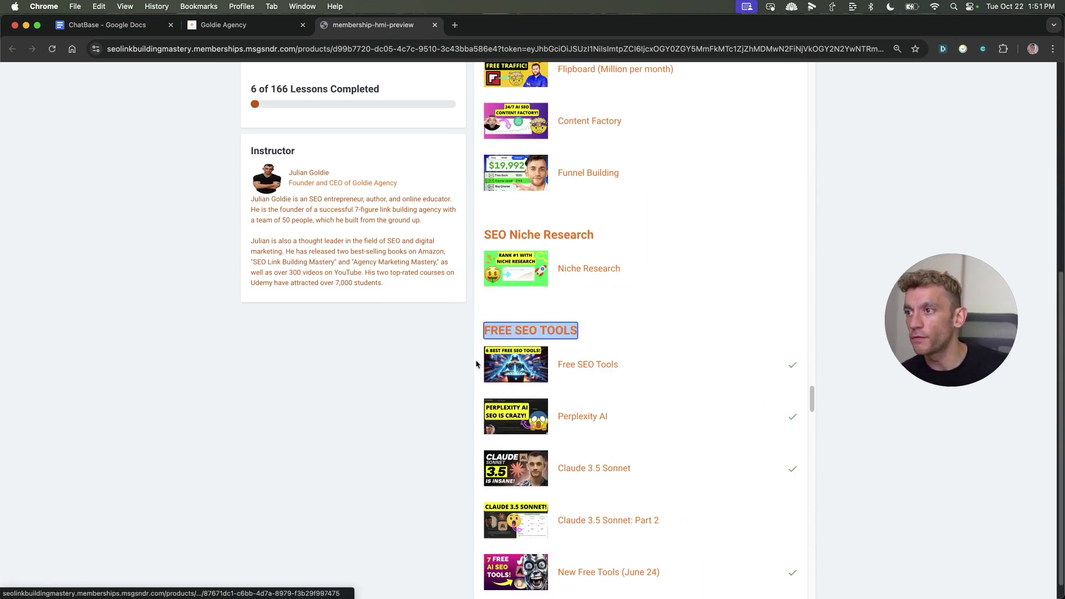
pyautogui.scroll(-9, 560, 411)
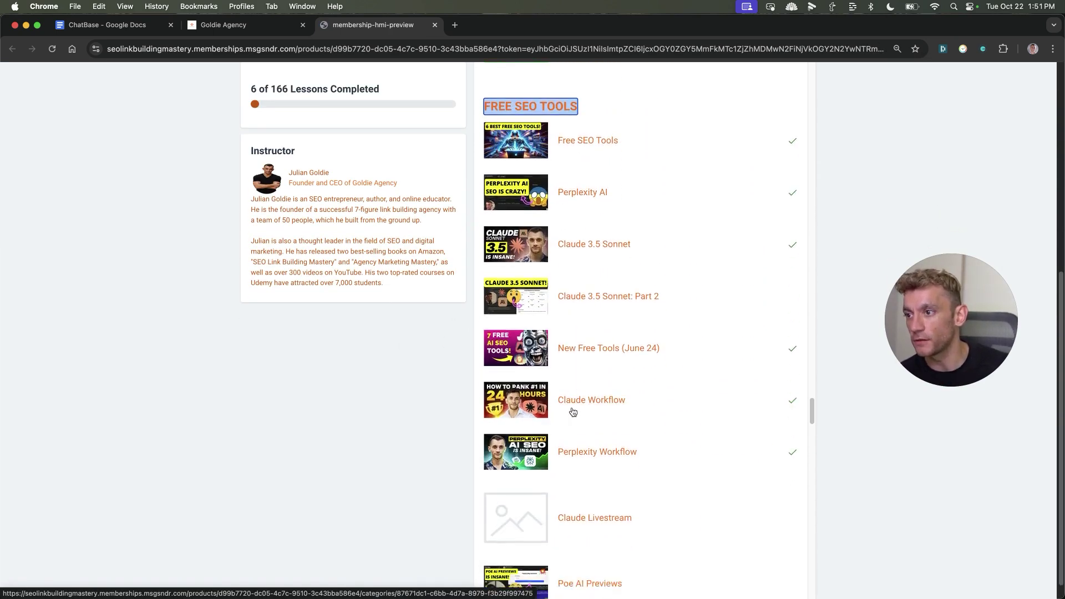
pyautogui.scroll(-15, 574, 417)
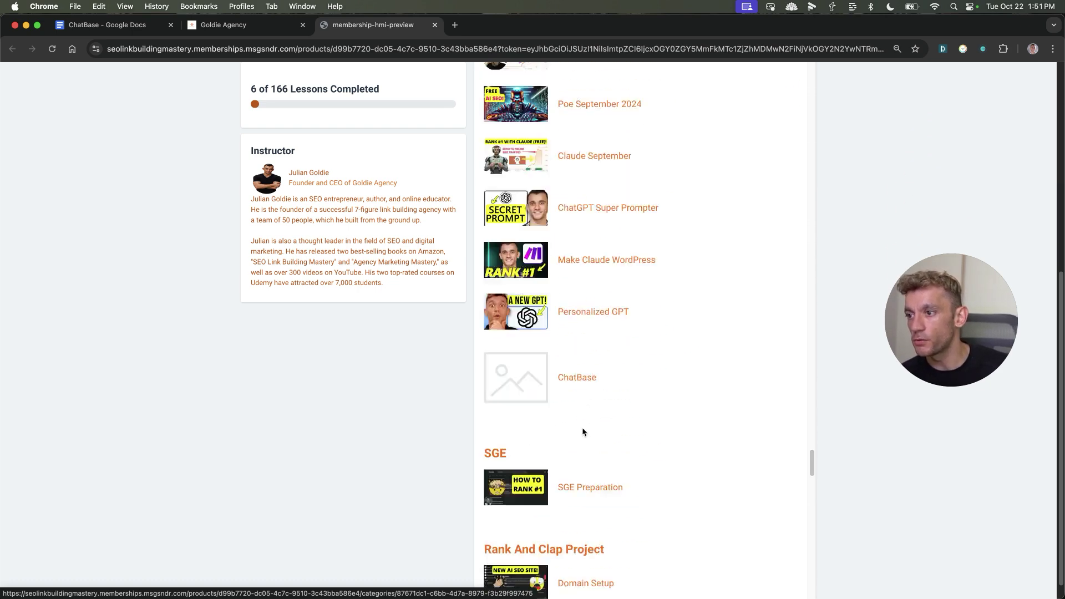
# Step: Open the ChatBase lesson's SOP document, then highlight the first three intro bullets while reading
pyautogui.click(575, 272)
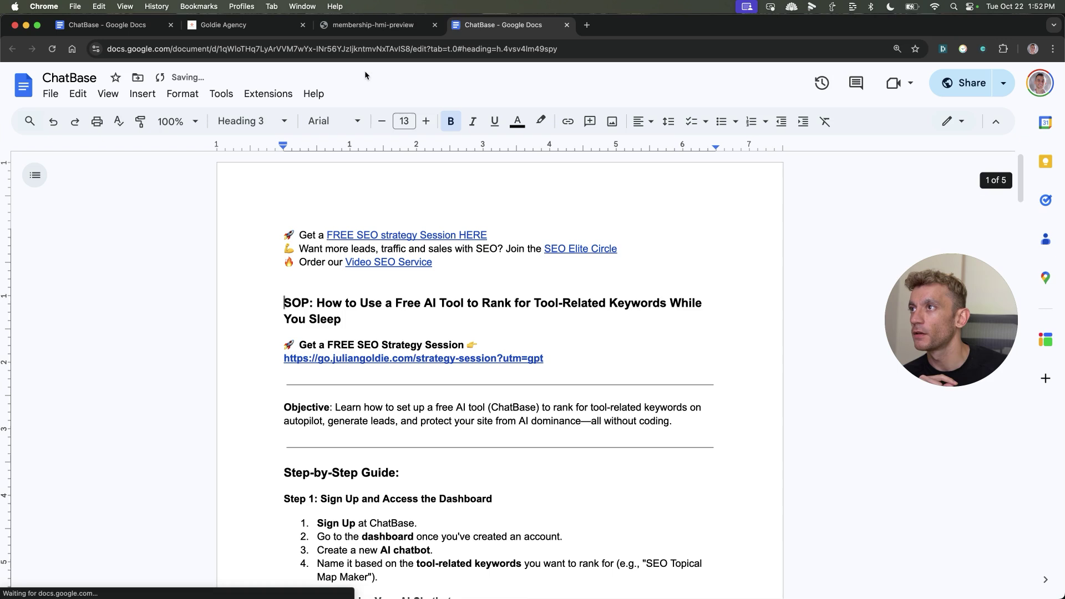
pyautogui.click(373, 24)
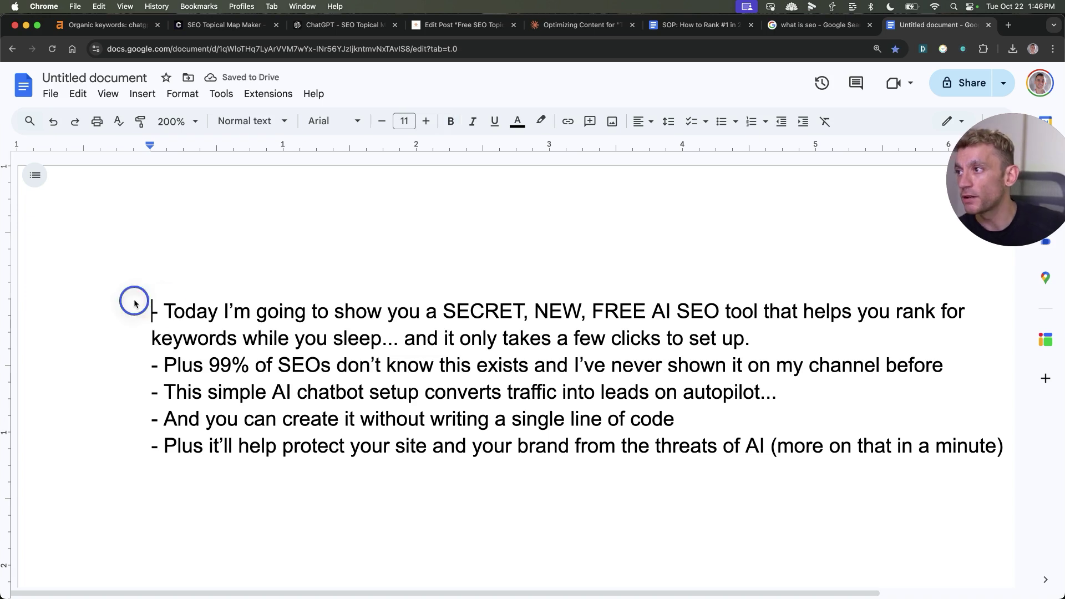
pyautogui.moveTo(135, 308); pyautogui.dragTo(967, 368)
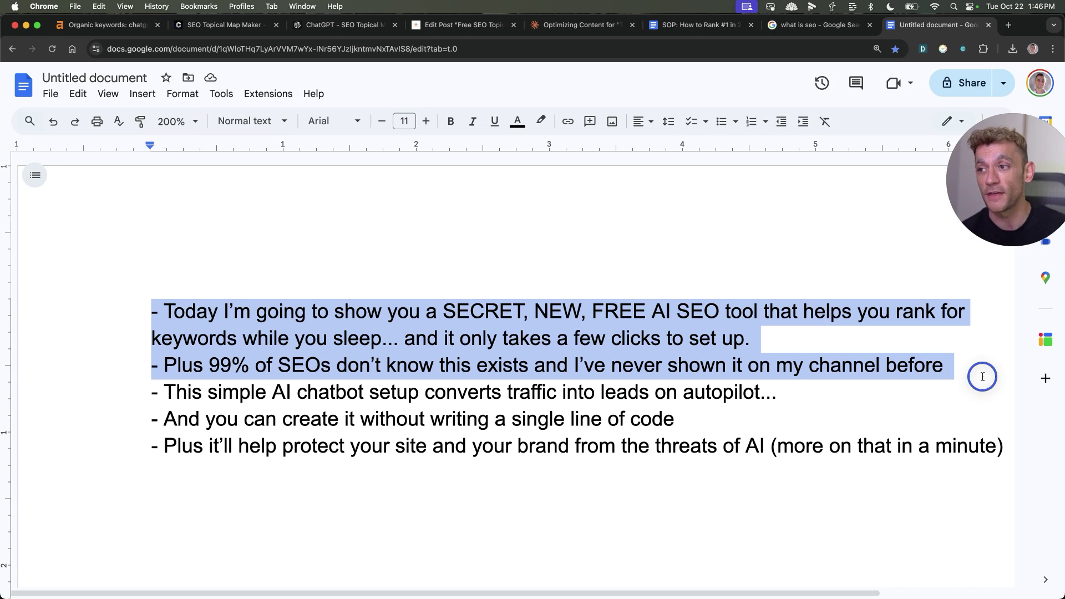
pyautogui.moveTo(982, 376); pyautogui.dragTo(964, 395)
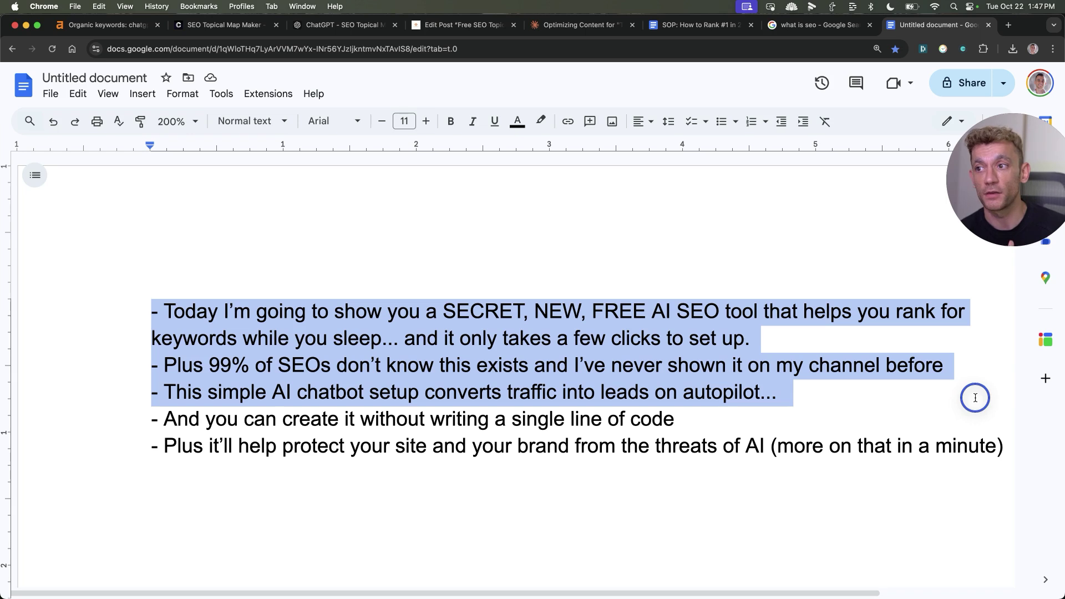
# Step: Highlight and read the remaining intro bullets about needing no code and protecting your site
pyautogui.click(446, 392)
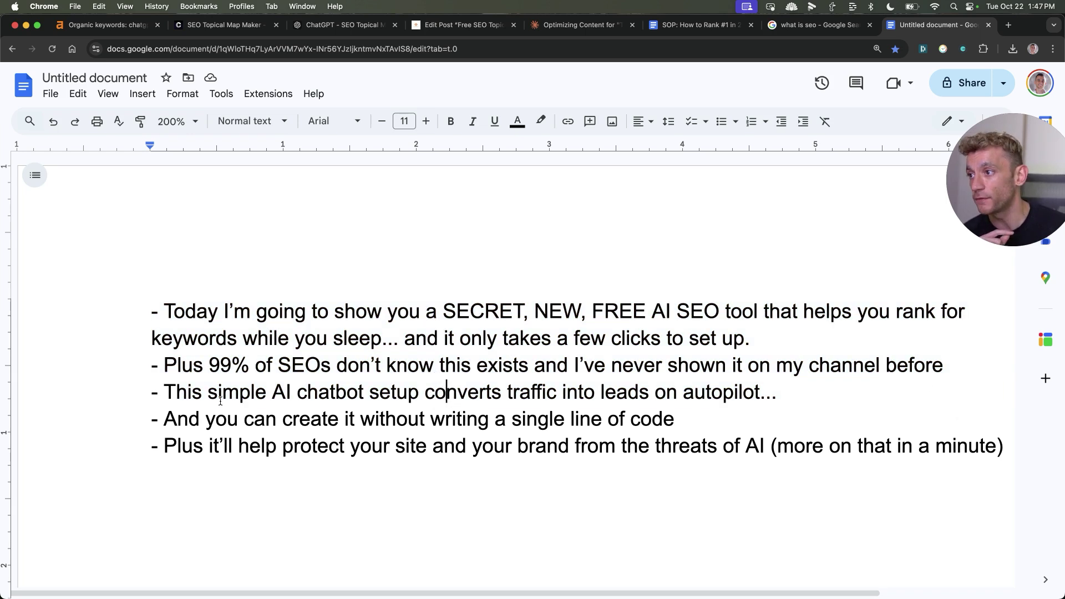
pyautogui.moveTo(150, 420); pyautogui.dragTo(699, 429)
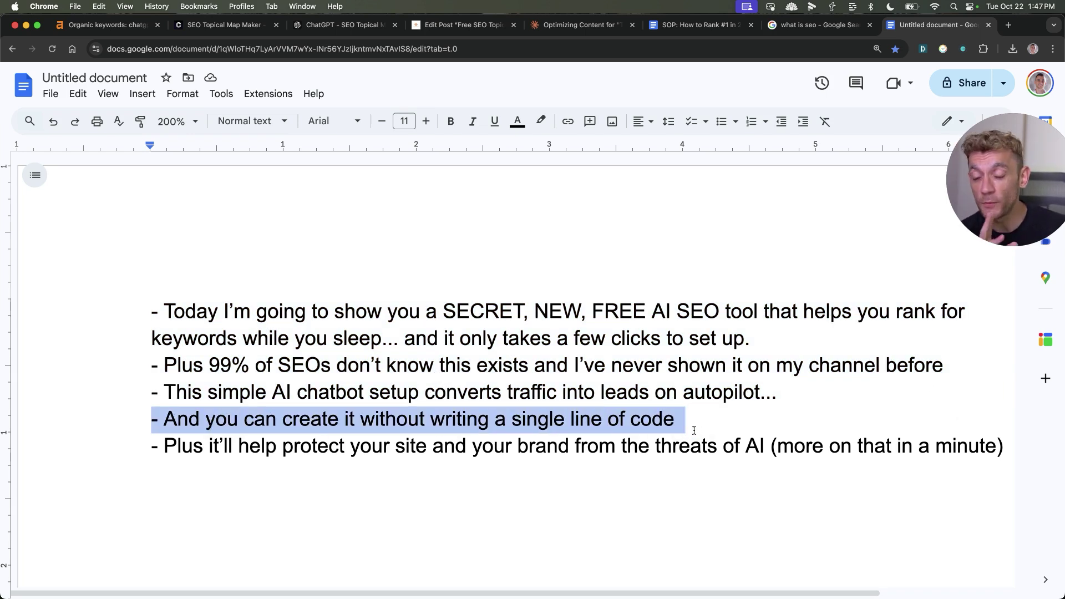
pyautogui.click(368, 447)
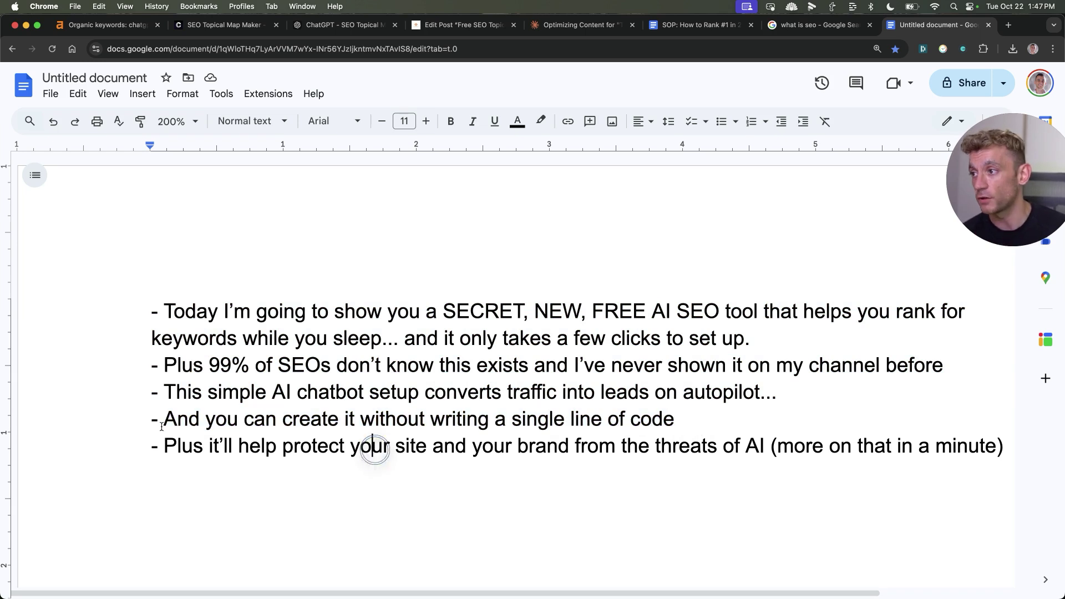
pyautogui.moveTo(148, 444); pyautogui.dragTo(1007, 437)
pyautogui.click(949, 445)
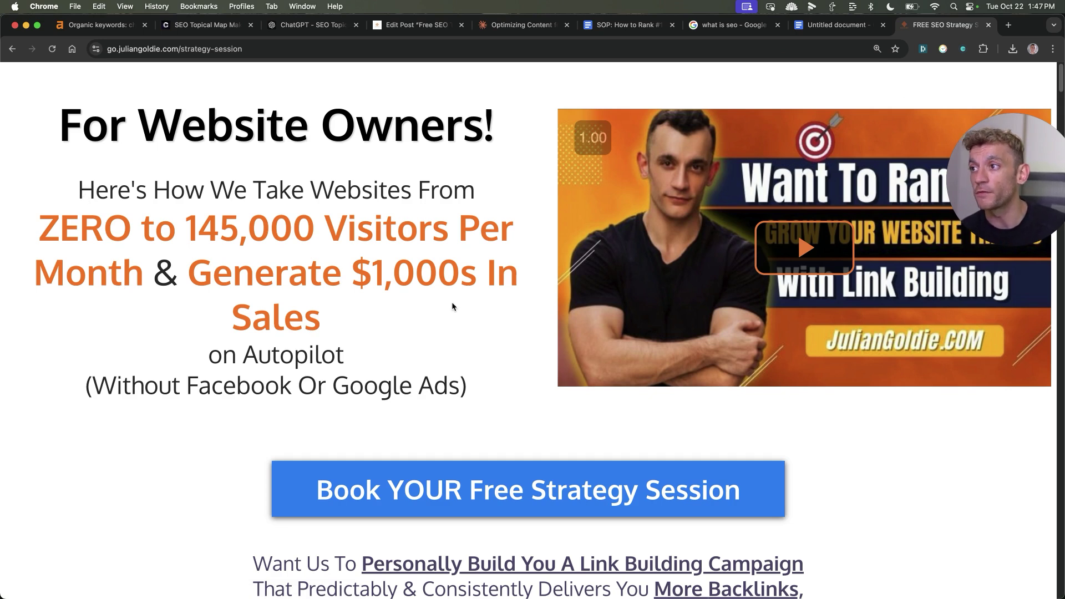
pyautogui.scroll(-8, 432, 335)
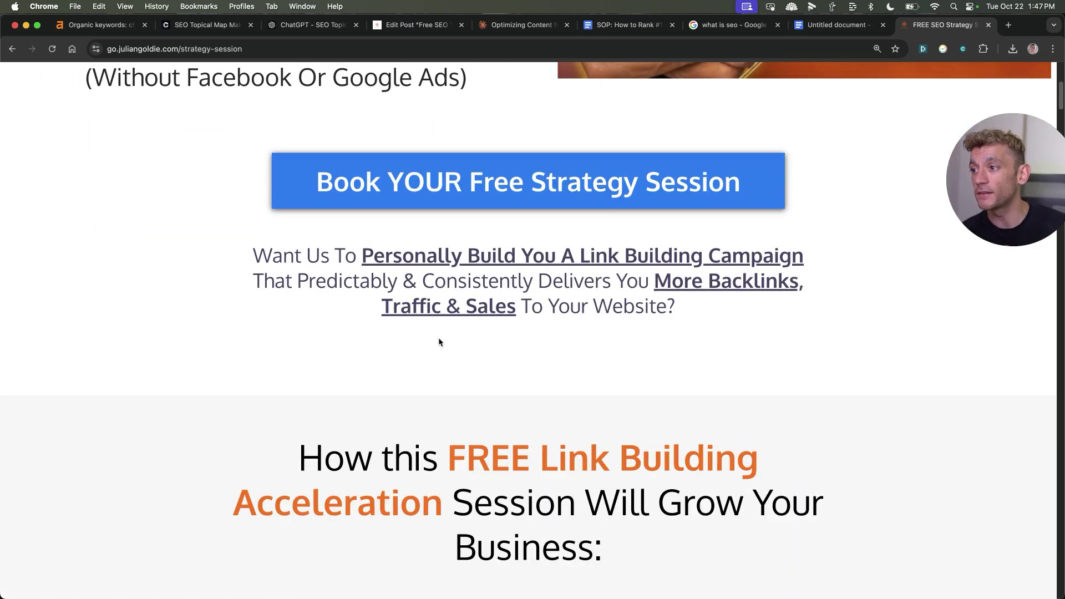
pyautogui.scroll(-2, 539, 373)
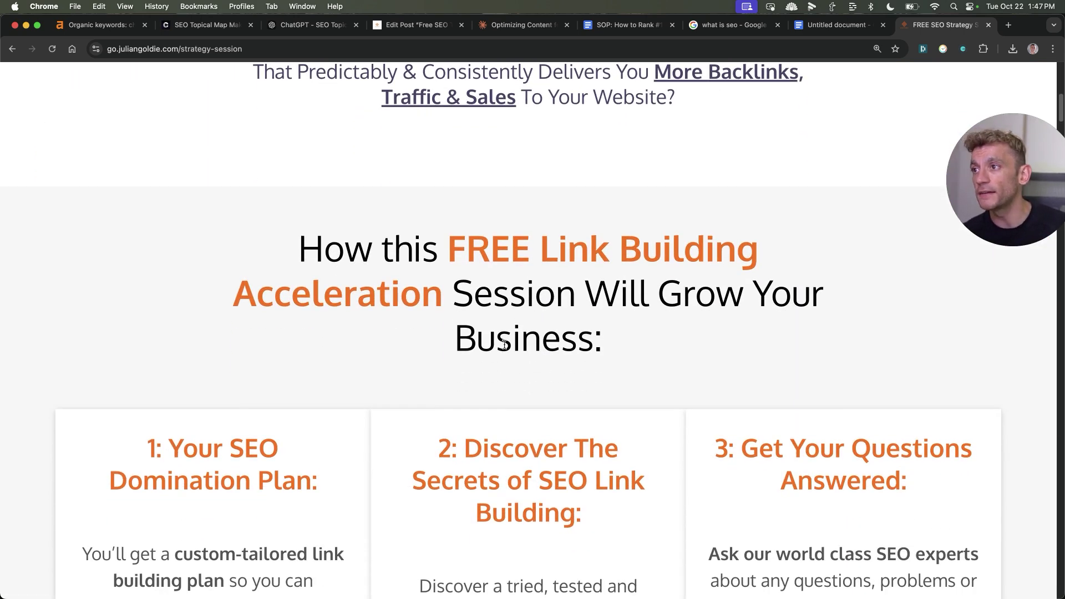
pyautogui.scroll(-4, 504, 344)
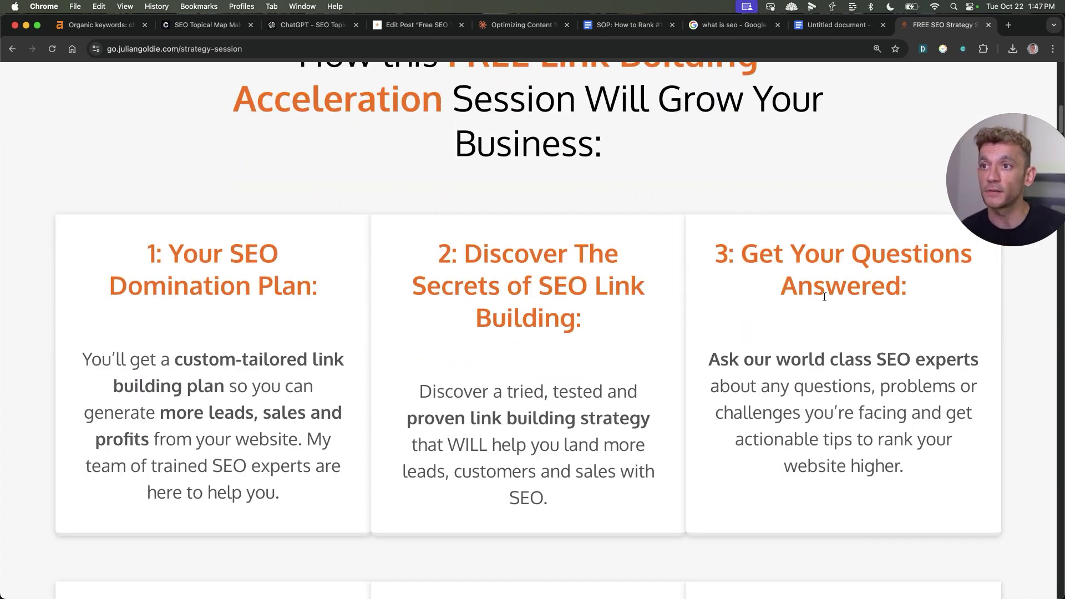
pyautogui.scroll(-7, 635, 275)
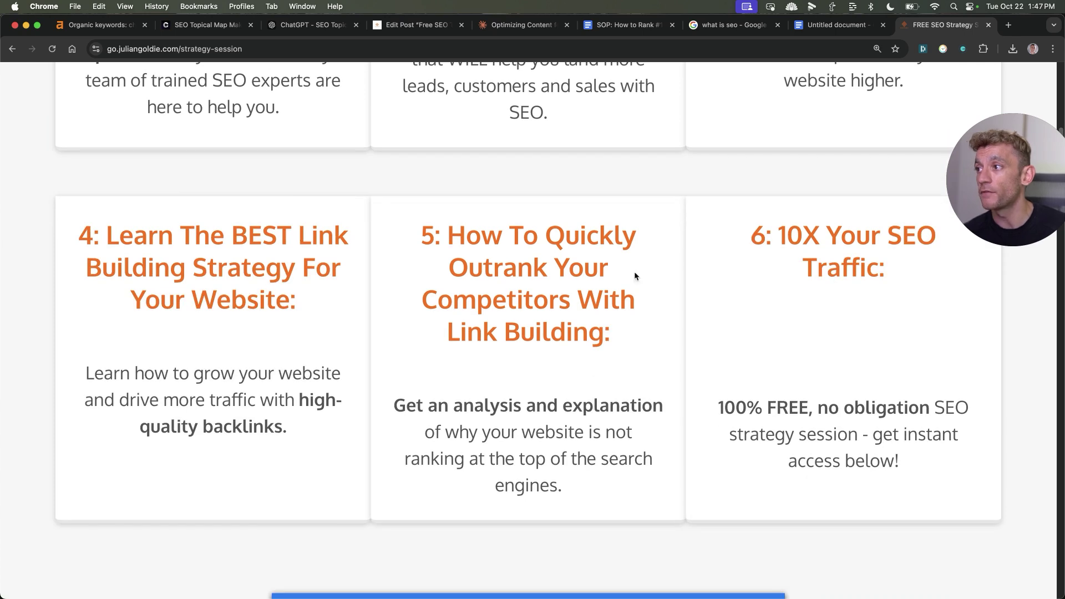